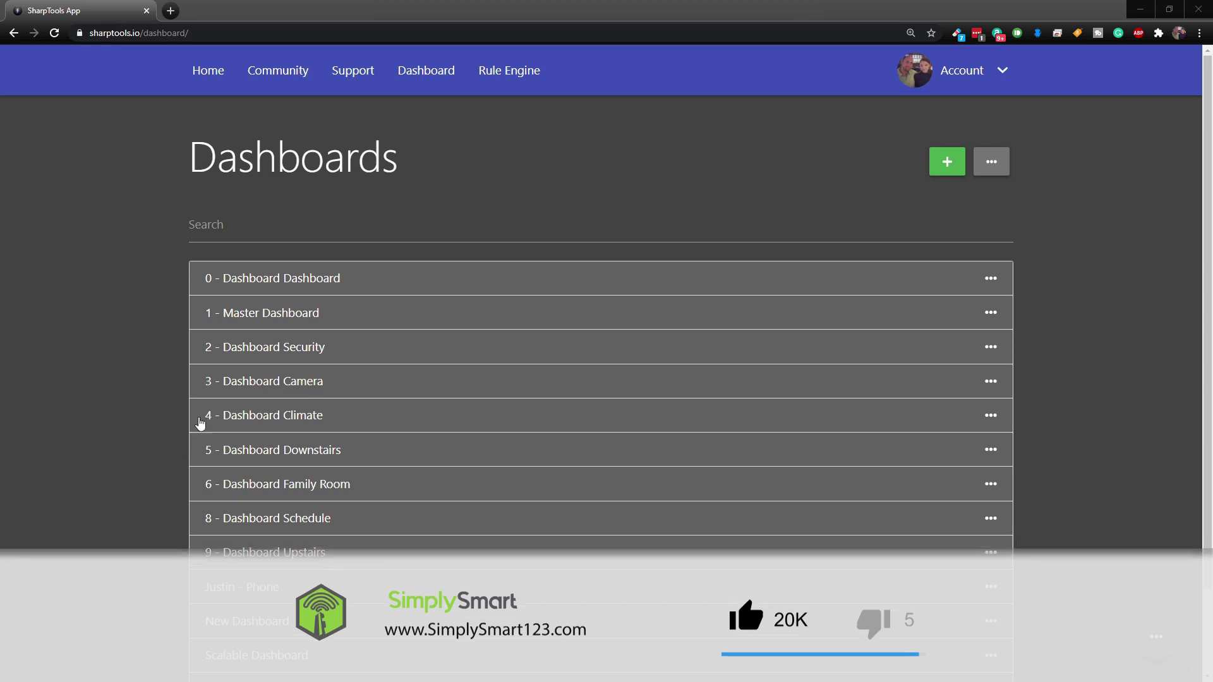
Open the dashboard named New Dashboard from the dashboards list
{"action": "scroll", "coordinate": [365, 316], "scroll_direction": "down", "scroll_amount": 2}
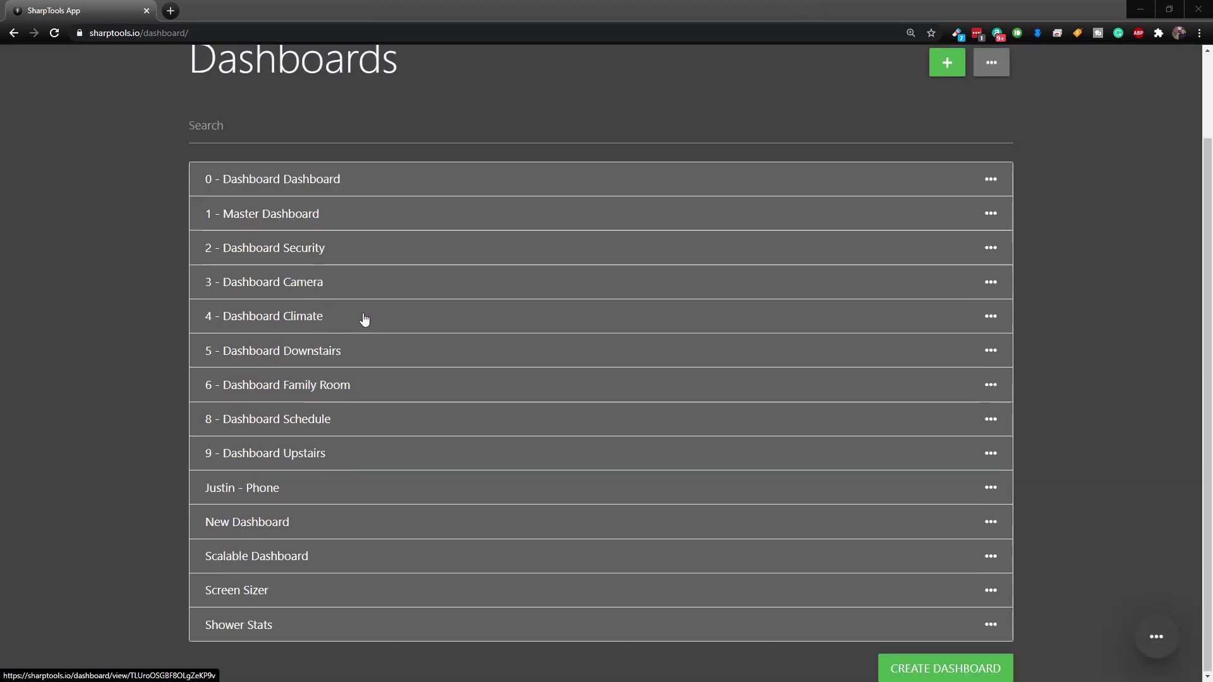
{"action": "left_click", "coordinate": [382, 357]}
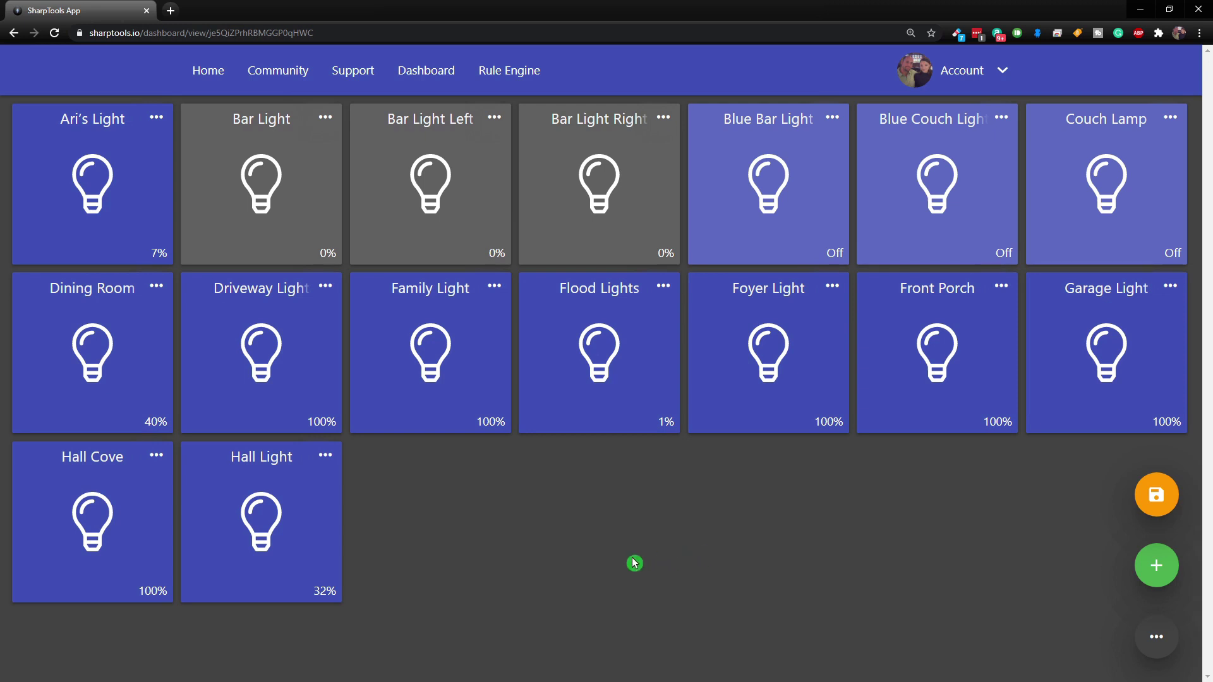
Apply the Master 1 theme to the dashboard in its configuration and save the settings
{"action": "left_click", "coordinate": [1159, 639]}
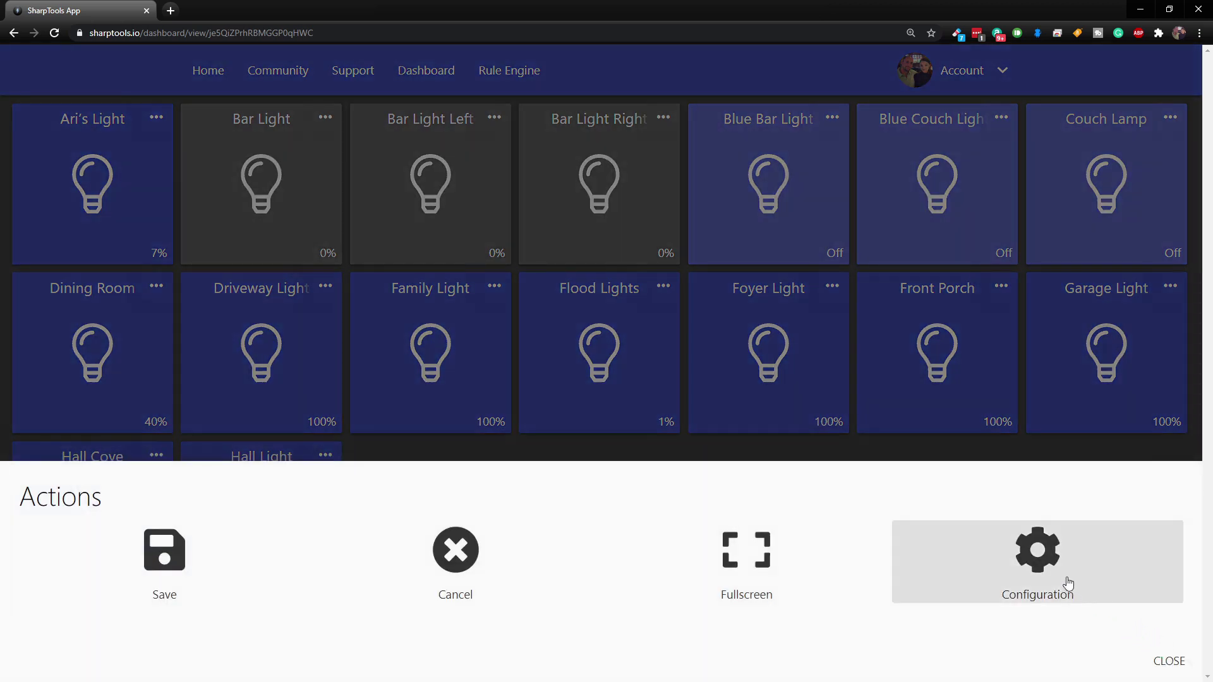
{"action": "left_click", "coordinate": [1043, 562]}
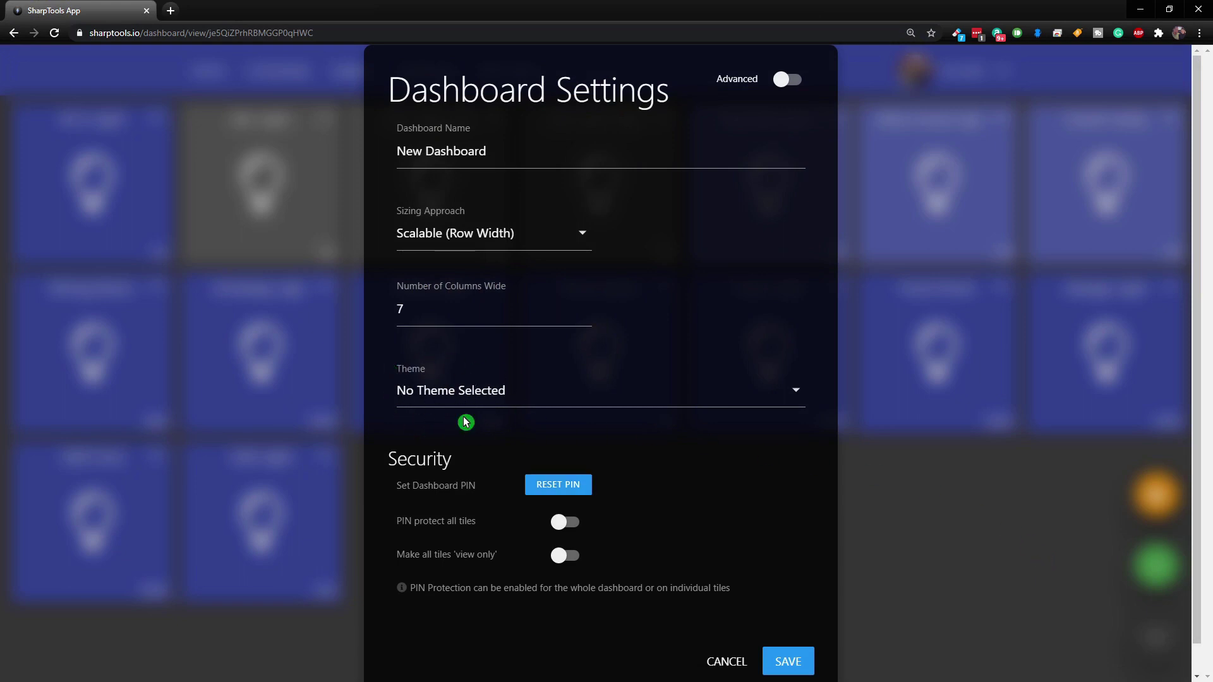
{"action": "left_click", "coordinate": [795, 391]}
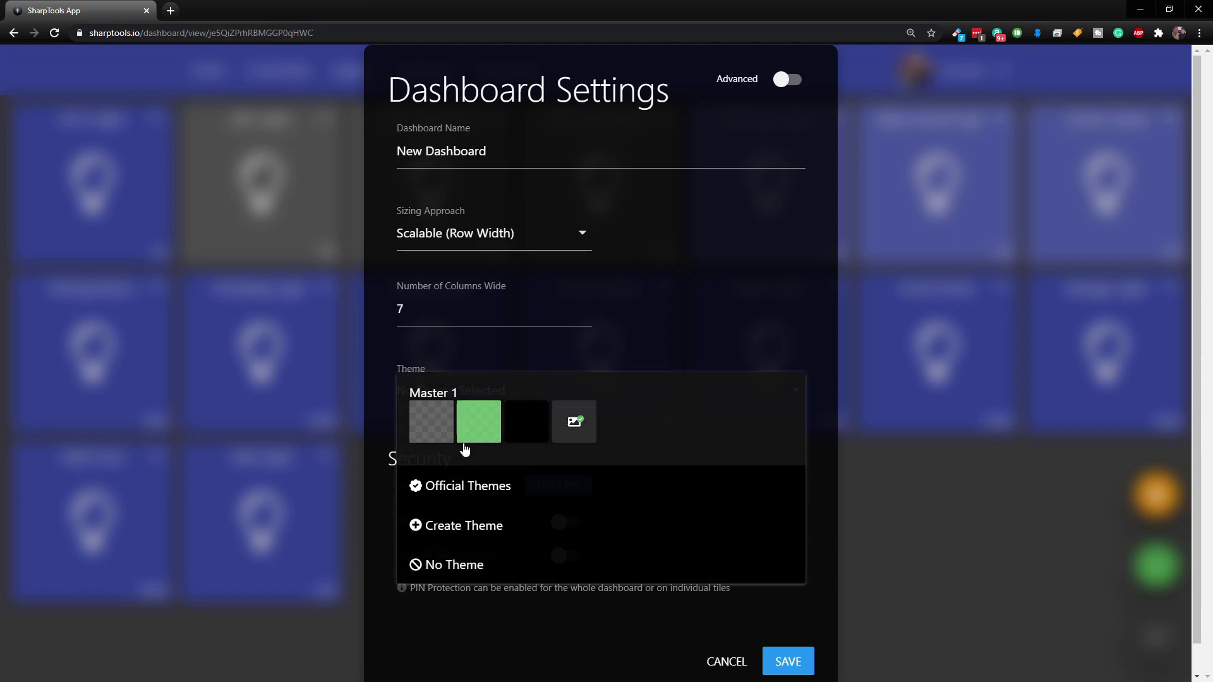
{"action": "left_click", "coordinate": [476, 396]}
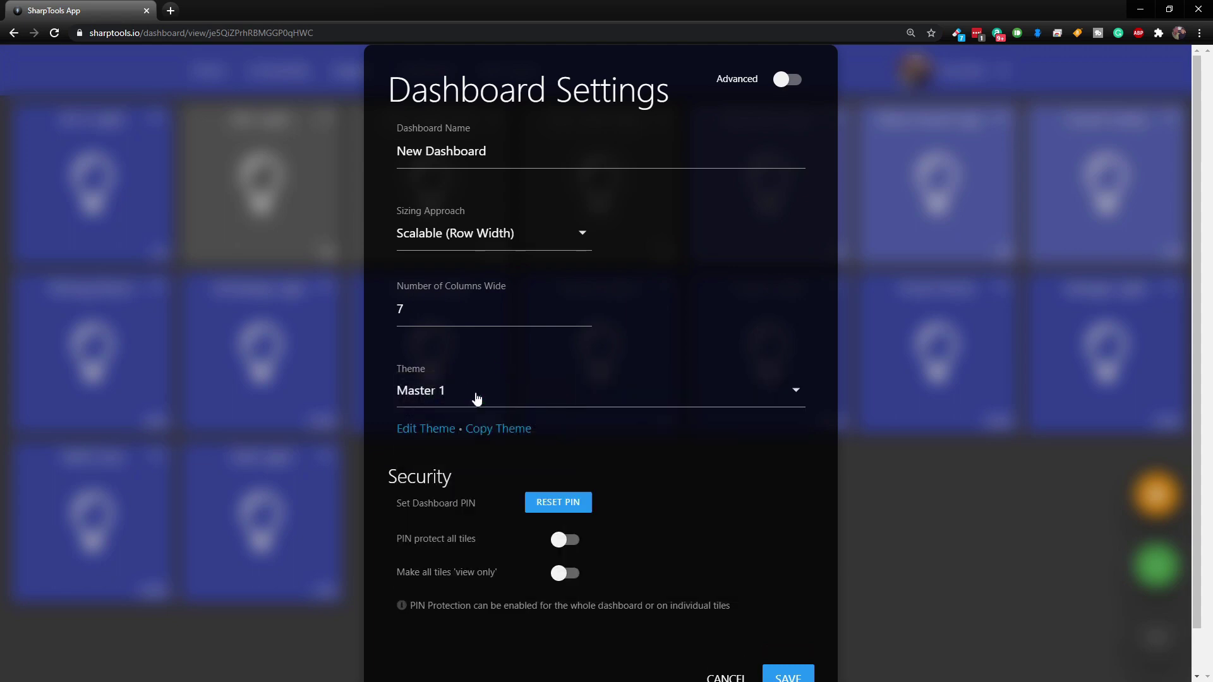
{"action": "left_click", "coordinate": [800, 678]}
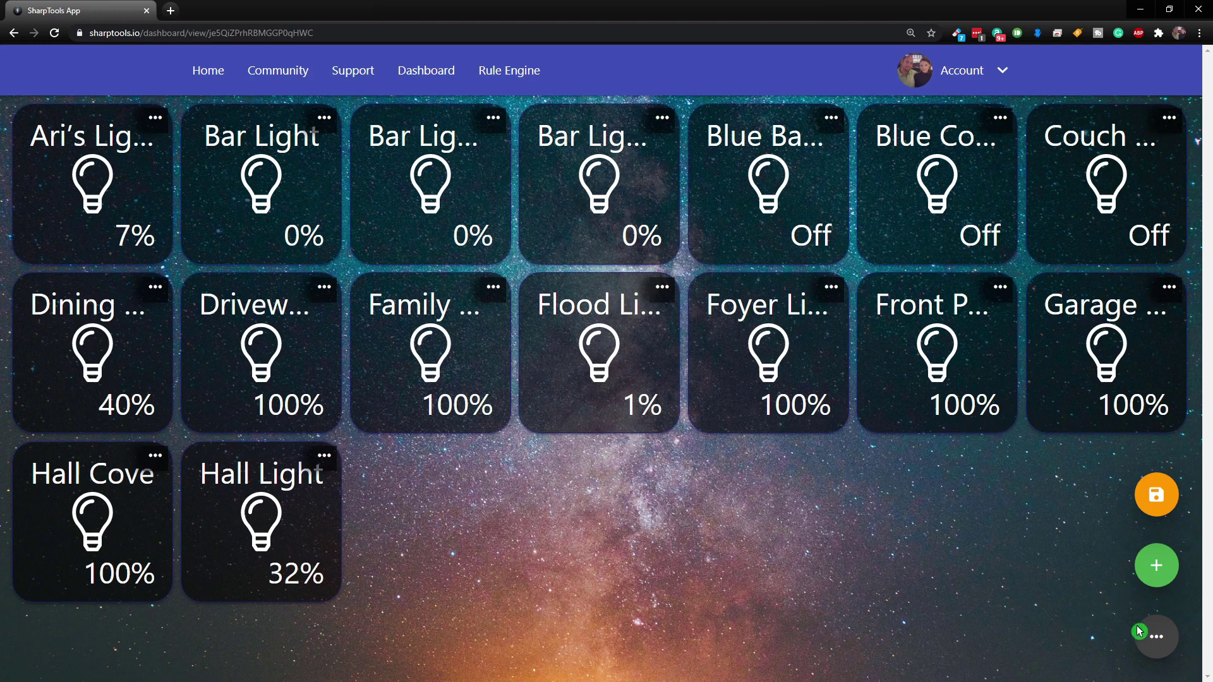
Change the dashboard theme to the official Aqua Light theme and save the settings
{"action": "left_click", "coordinate": [1158, 641]}
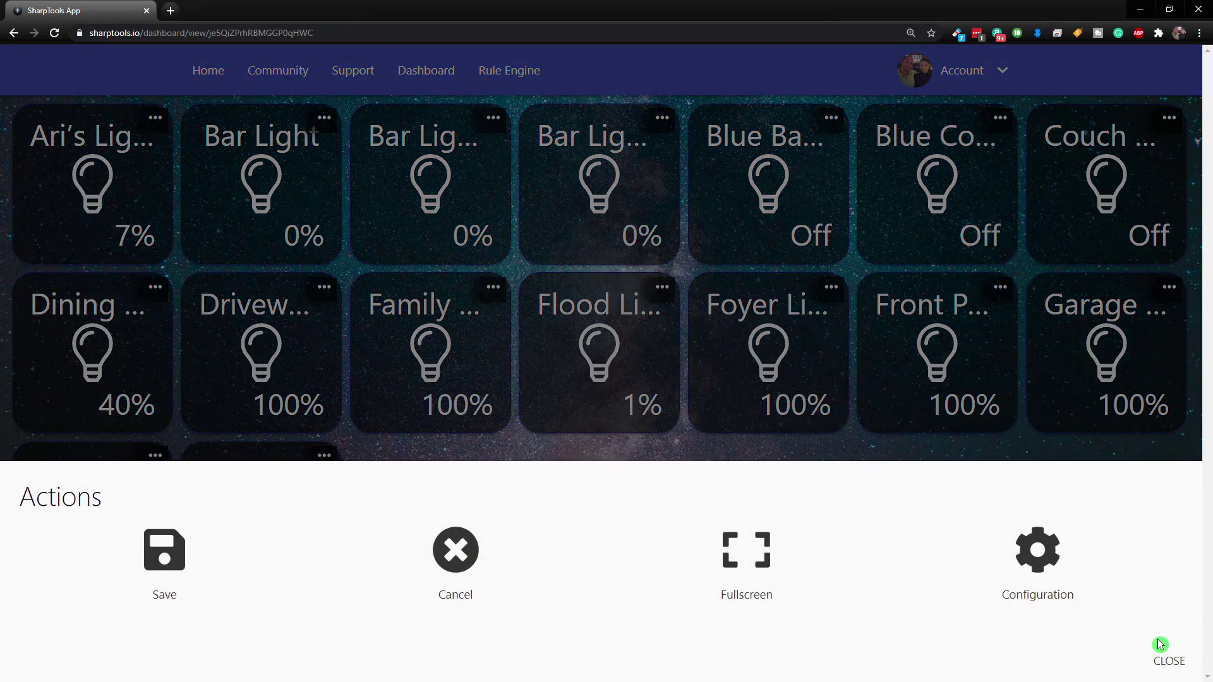
{"action": "left_click", "coordinate": [1047, 560]}
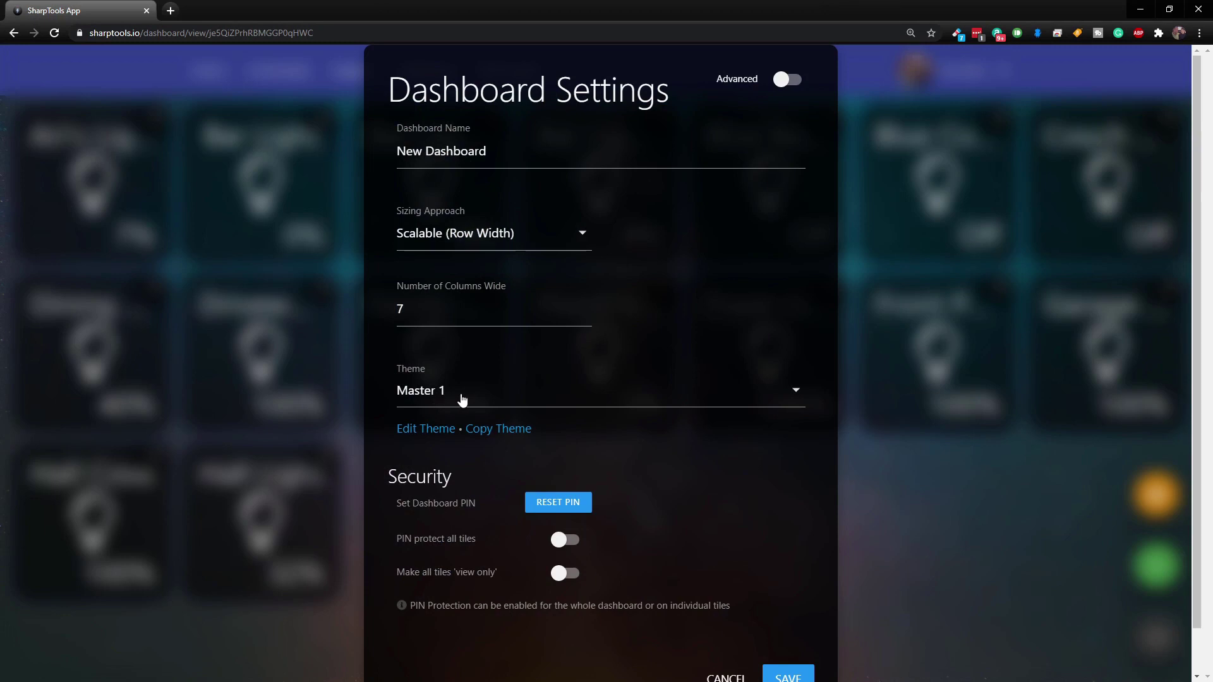
{"action": "left_click", "coordinate": [461, 395]}
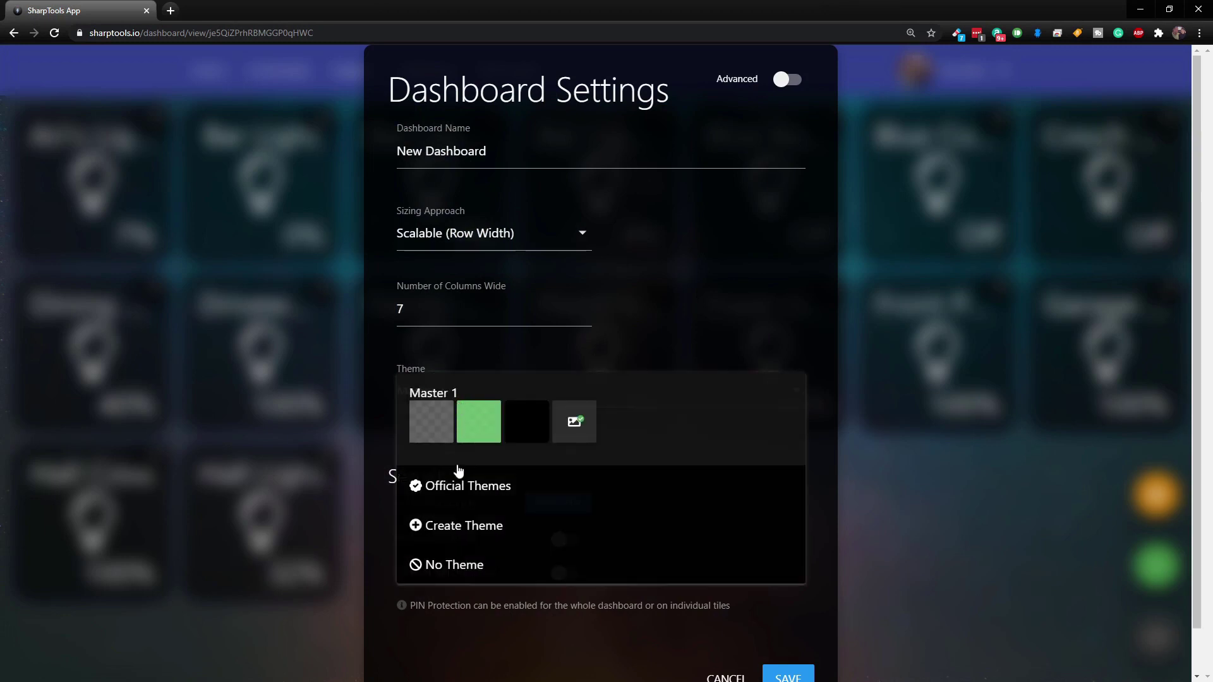
{"action": "left_click", "coordinate": [462, 487]}
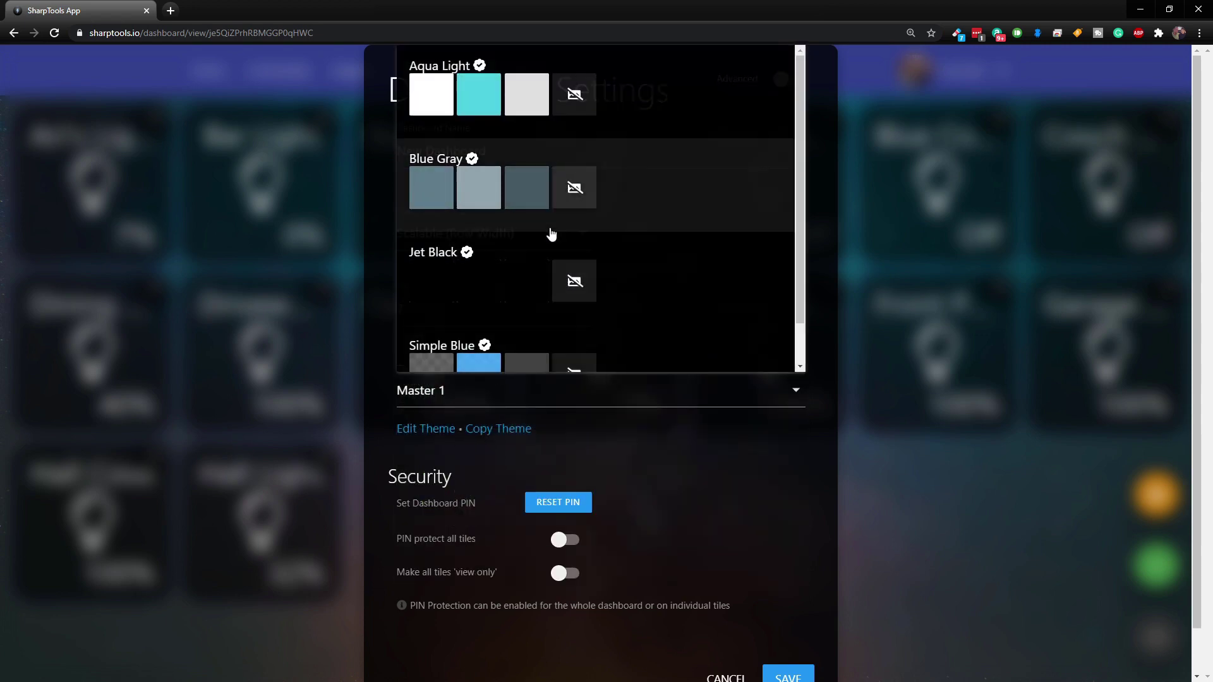
{"action": "left_click", "coordinate": [524, 99]}
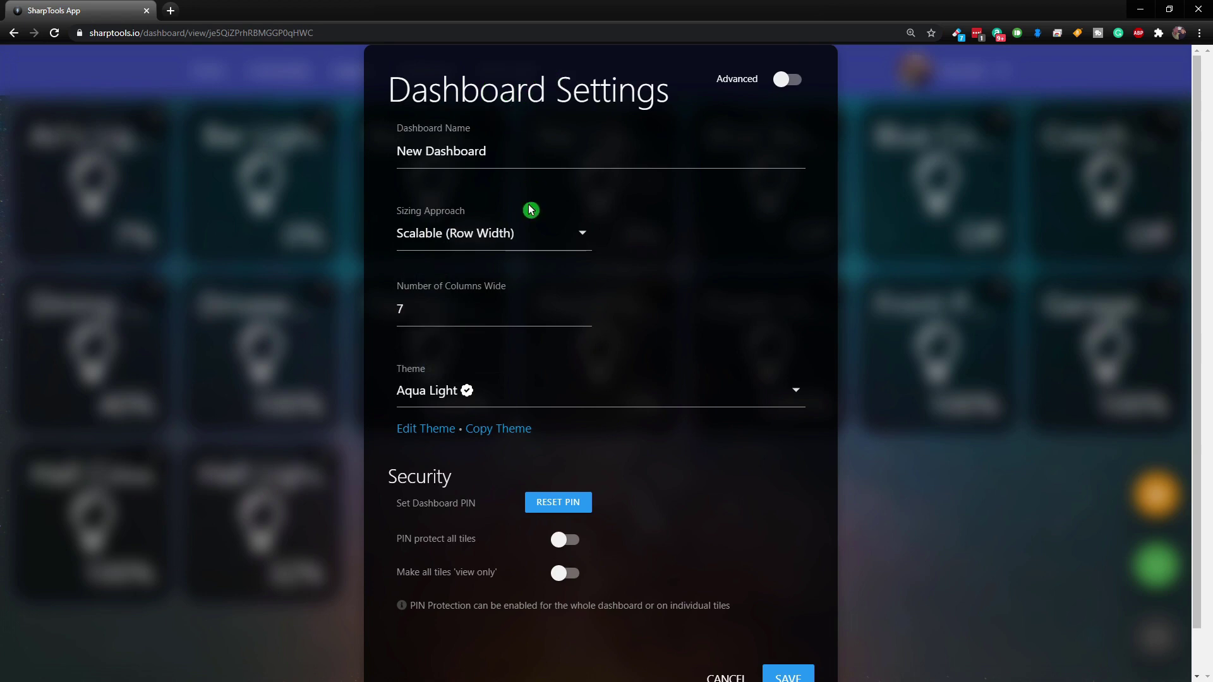
{"action": "left_click", "coordinate": [798, 674]}
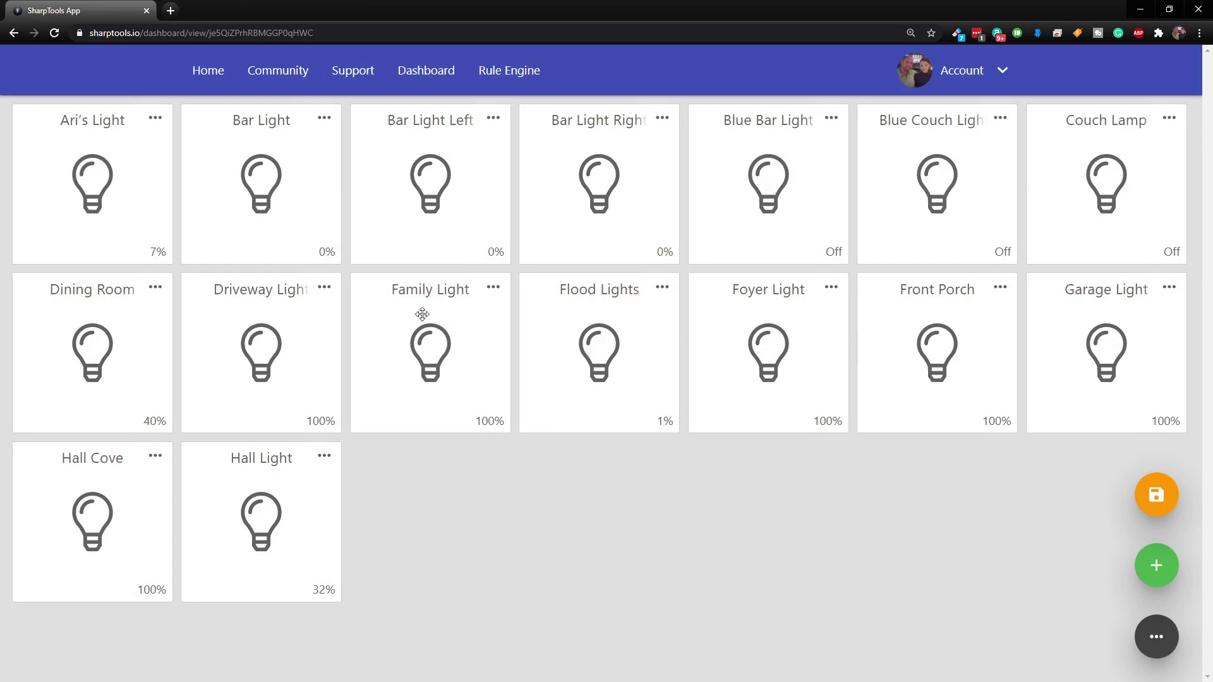
Set the dashboard to No Theme in its configuration and save the settings
{"action": "left_click", "coordinate": [1156, 637]}
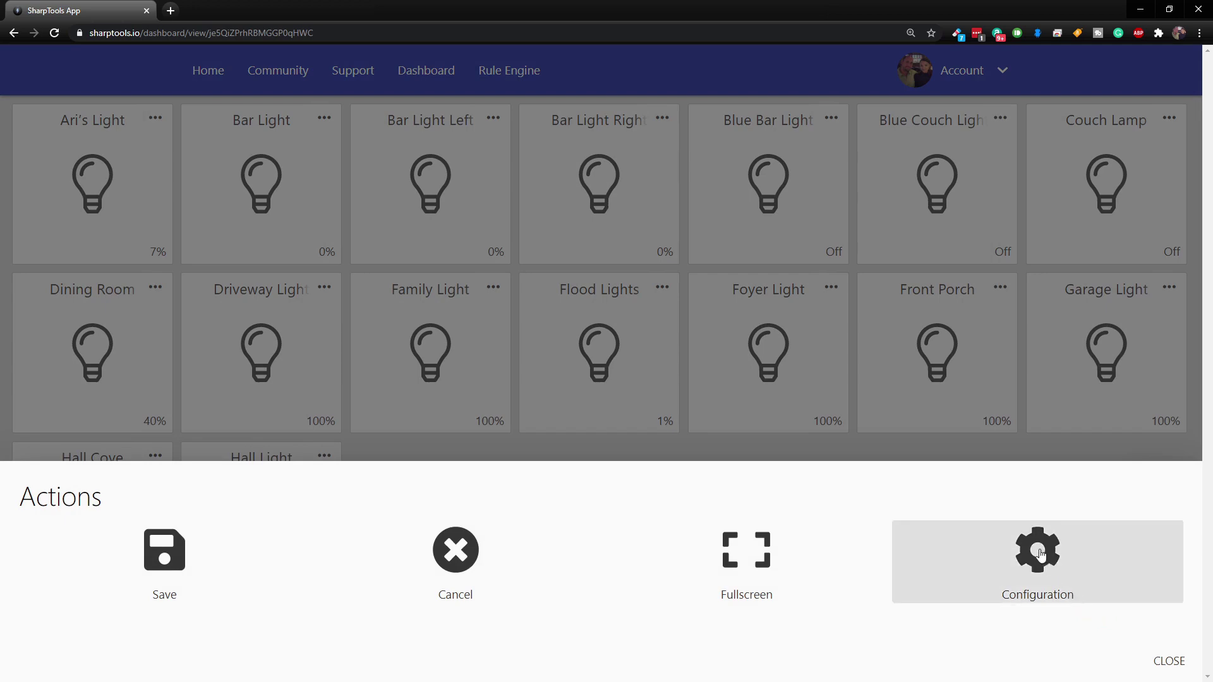
{"action": "left_click", "coordinate": [1039, 554]}
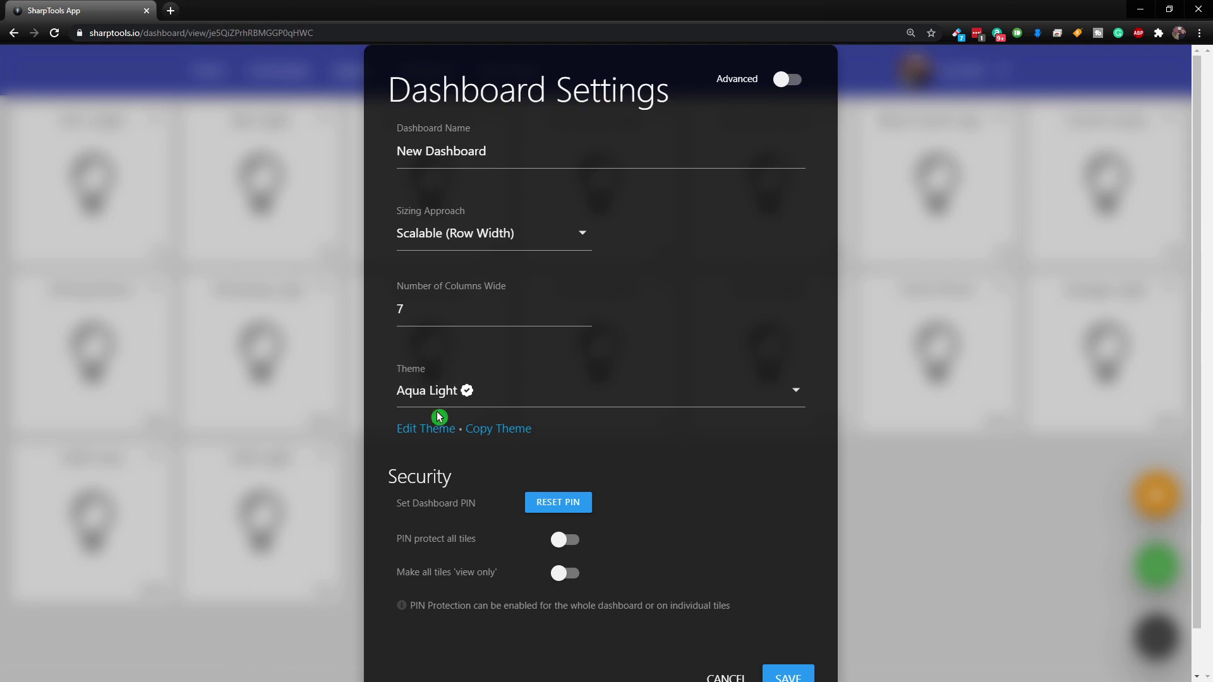
{"action": "left_click", "coordinate": [796, 393]}
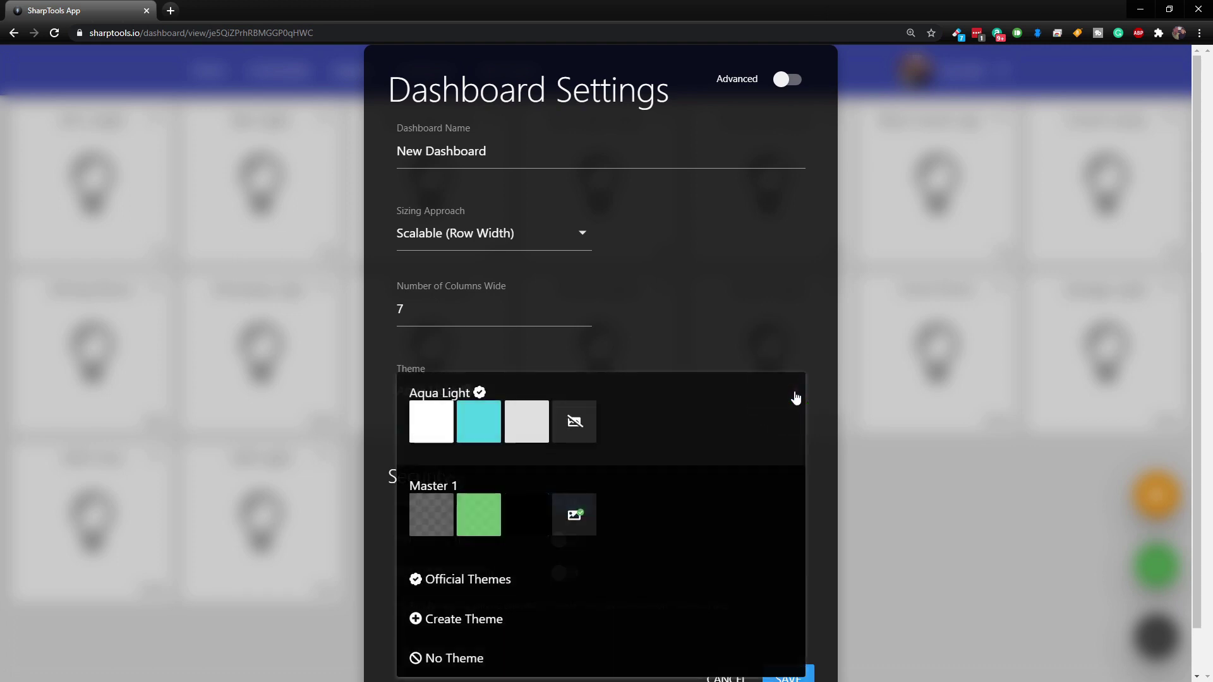
{"action": "left_click", "coordinate": [441, 662]}
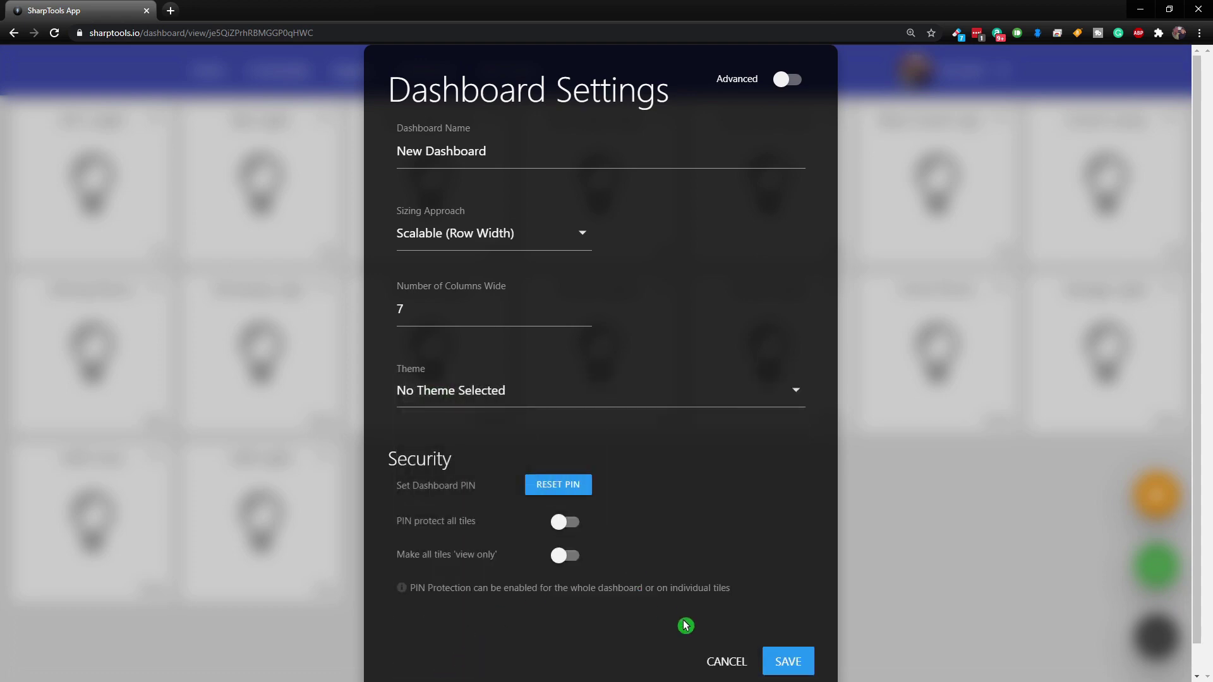
{"action": "left_click", "coordinate": [794, 669]}
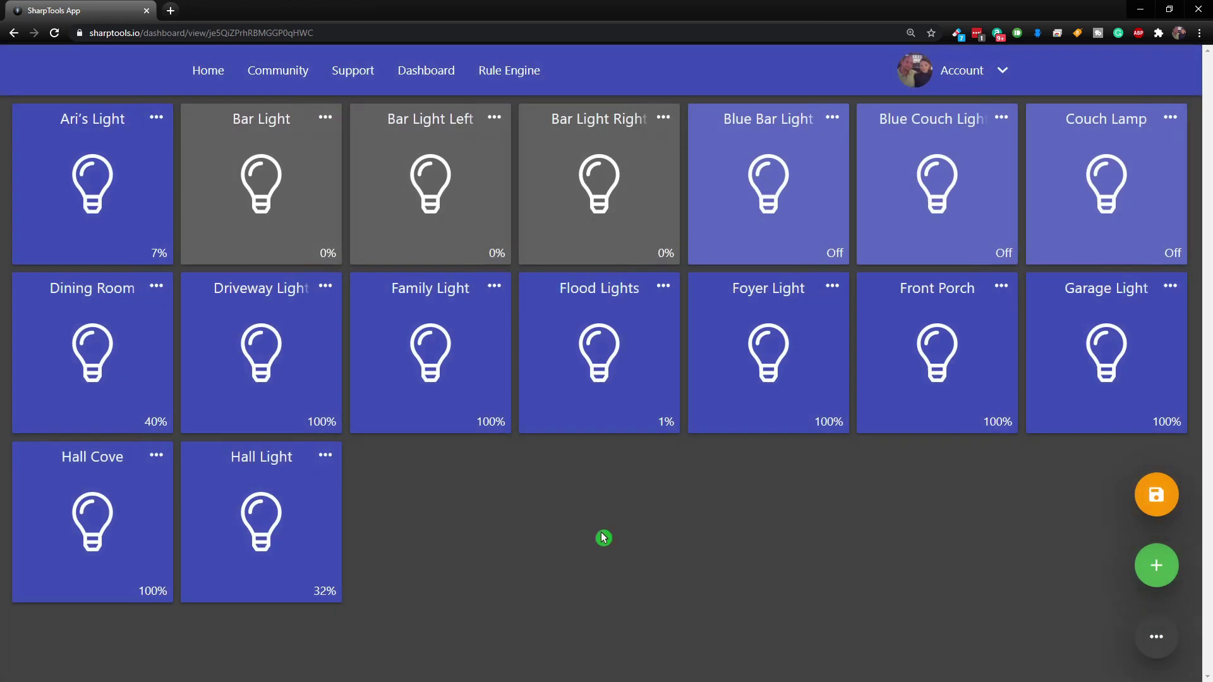
Create a new theme in the dashboard configuration and set its Default color to translucent dark gray
{"action": "left_click", "coordinate": [1157, 642]}
{"action": "left_click", "coordinate": [1055, 564]}
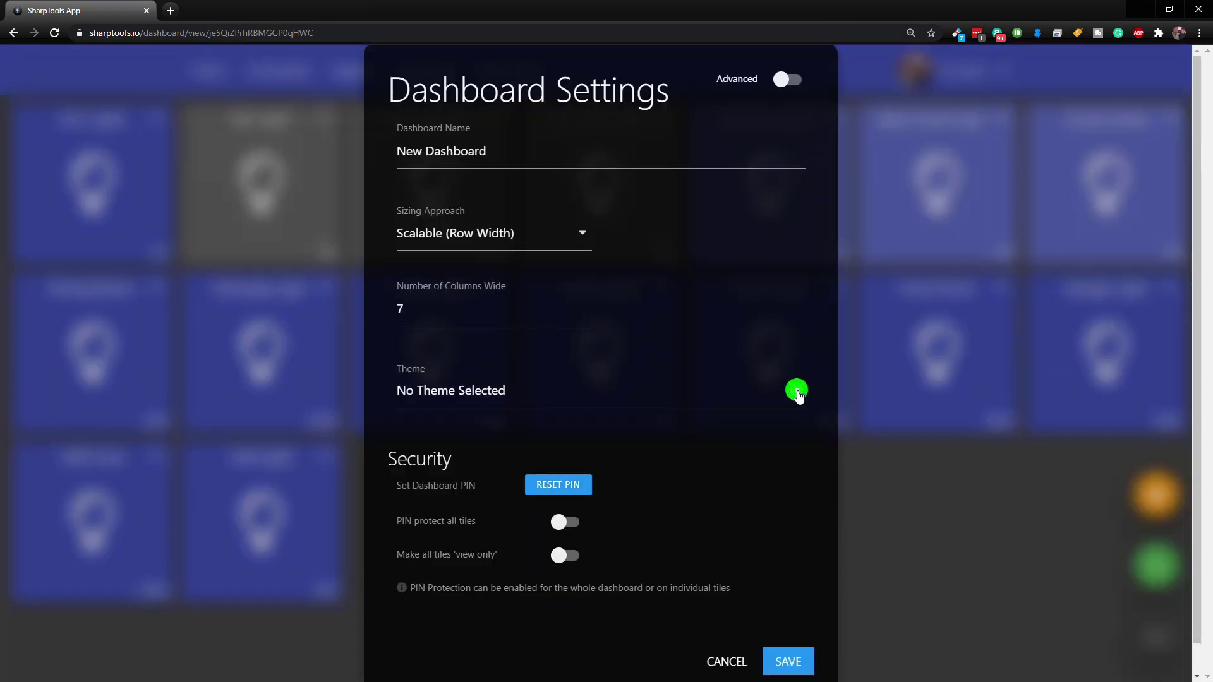
{"action": "left_click", "coordinate": [797, 392]}
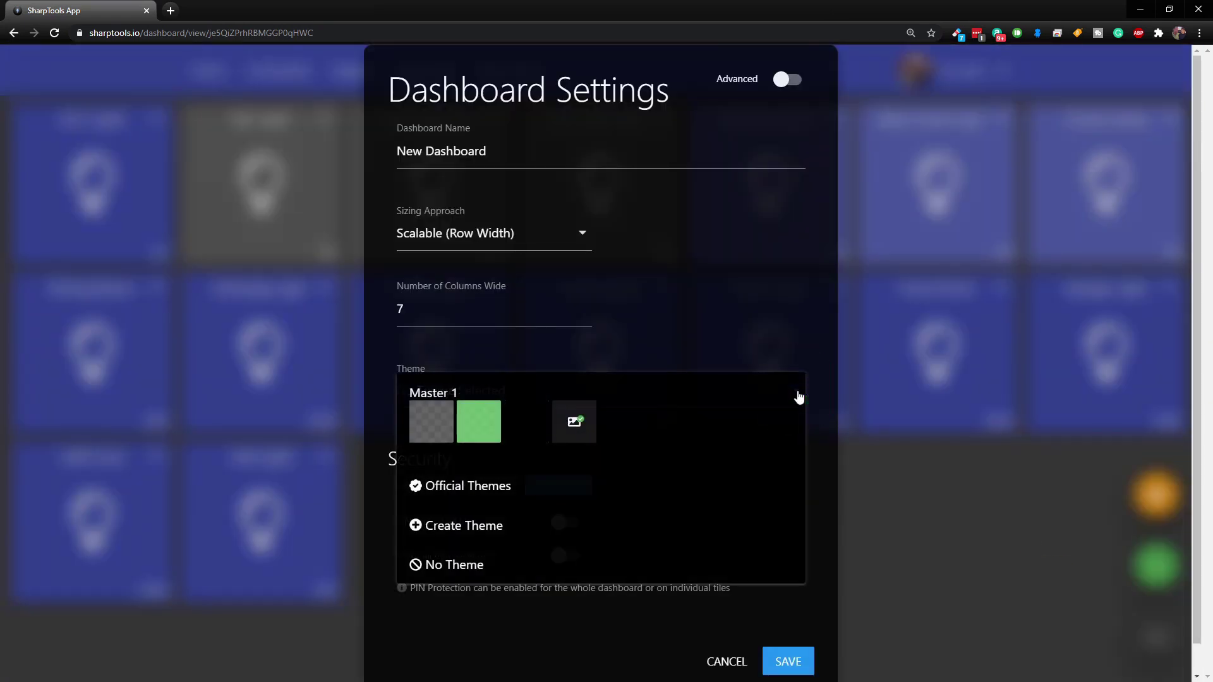
{"action": "left_click", "coordinate": [446, 534]}
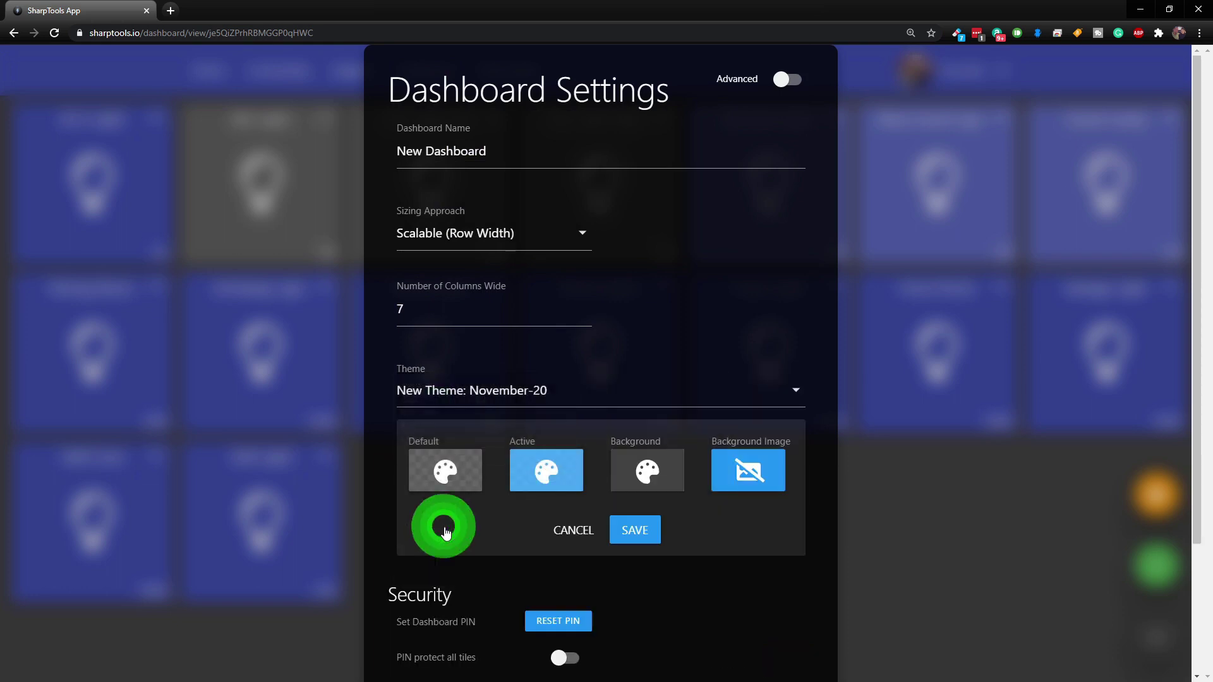
{"action": "left_click", "coordinate": [465, 474]}
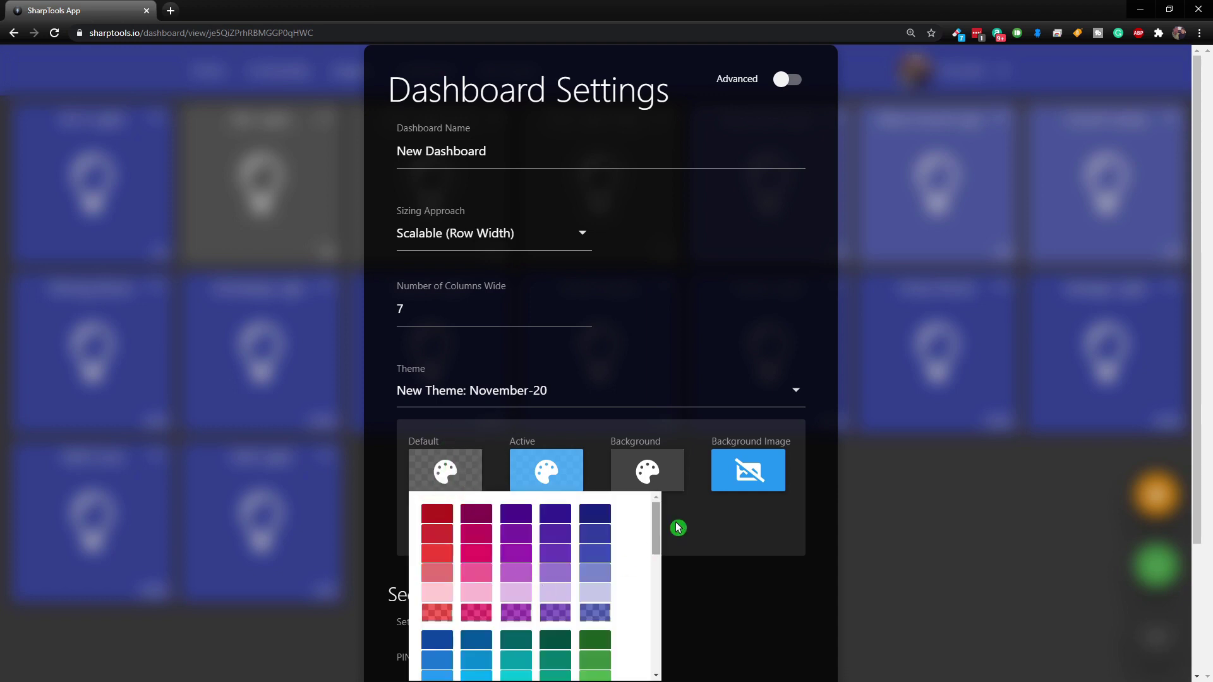
{"action": "left_click_drag", "start_coordinate": [662, 530], "coordinate": [661, 628]}
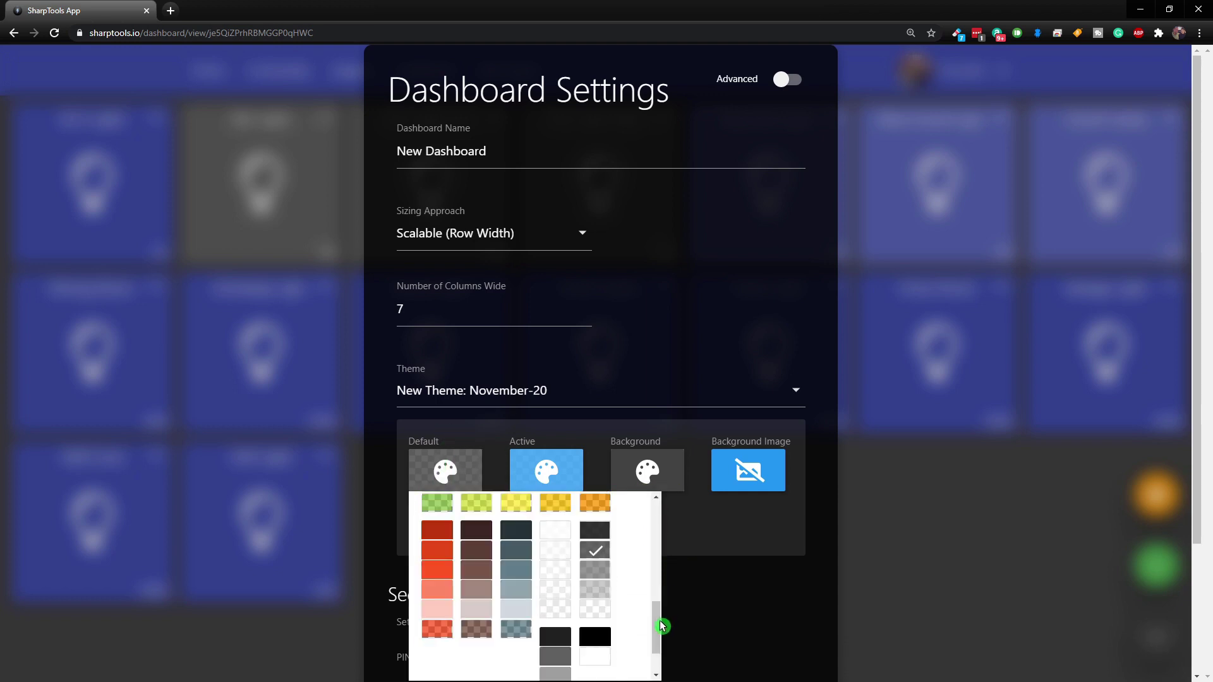
{"action": "left_click", "coordinate": [596, 532]}
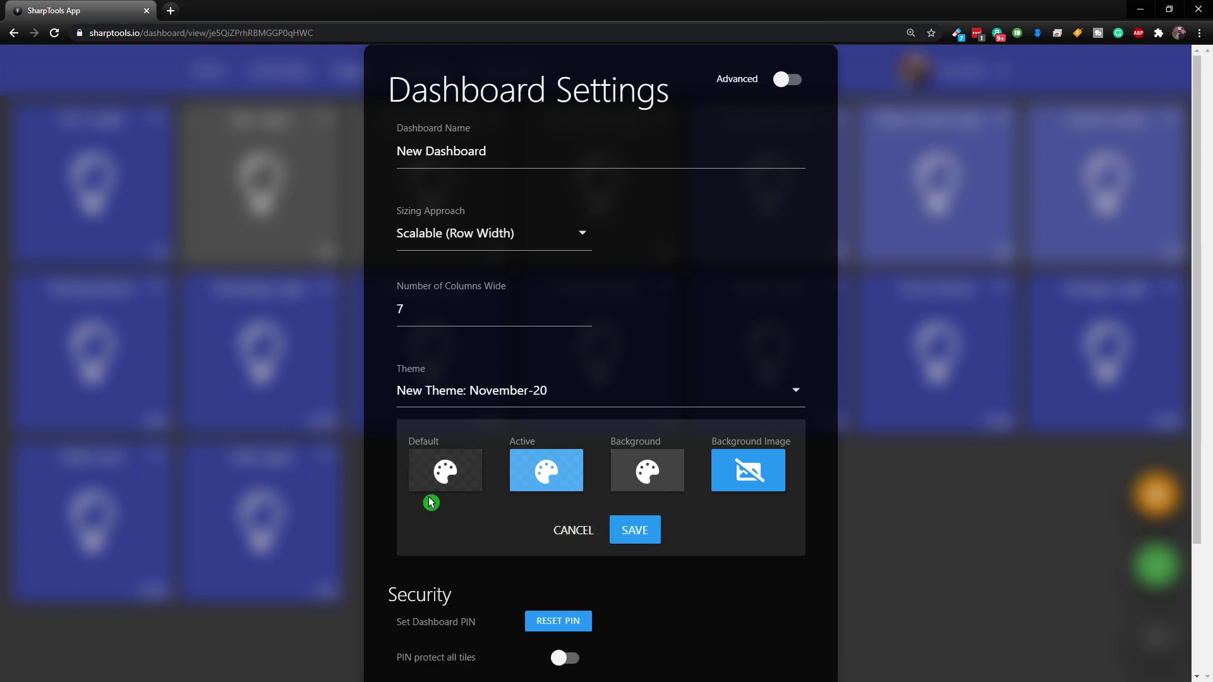
Look over the Active color choices, keep the current light blue, and save the new theme
{"action": "left_click", "coordinate": [567, 474]}
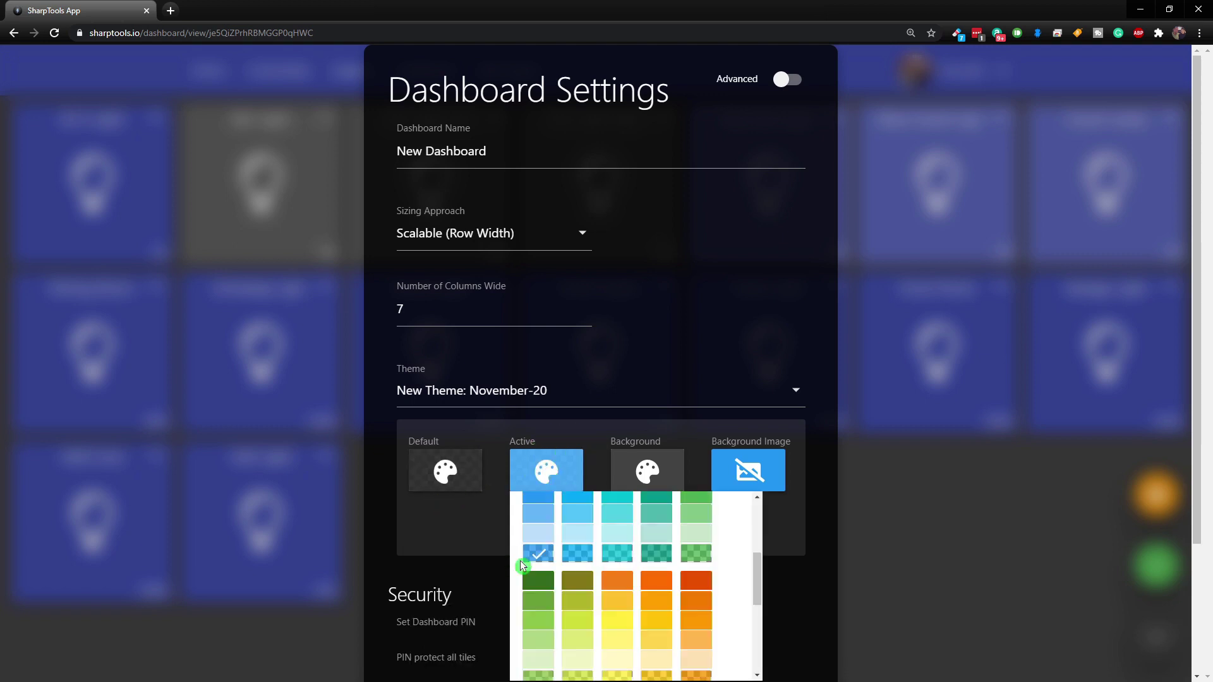
{"action": "left_click", "coordinate": [491, 534]}
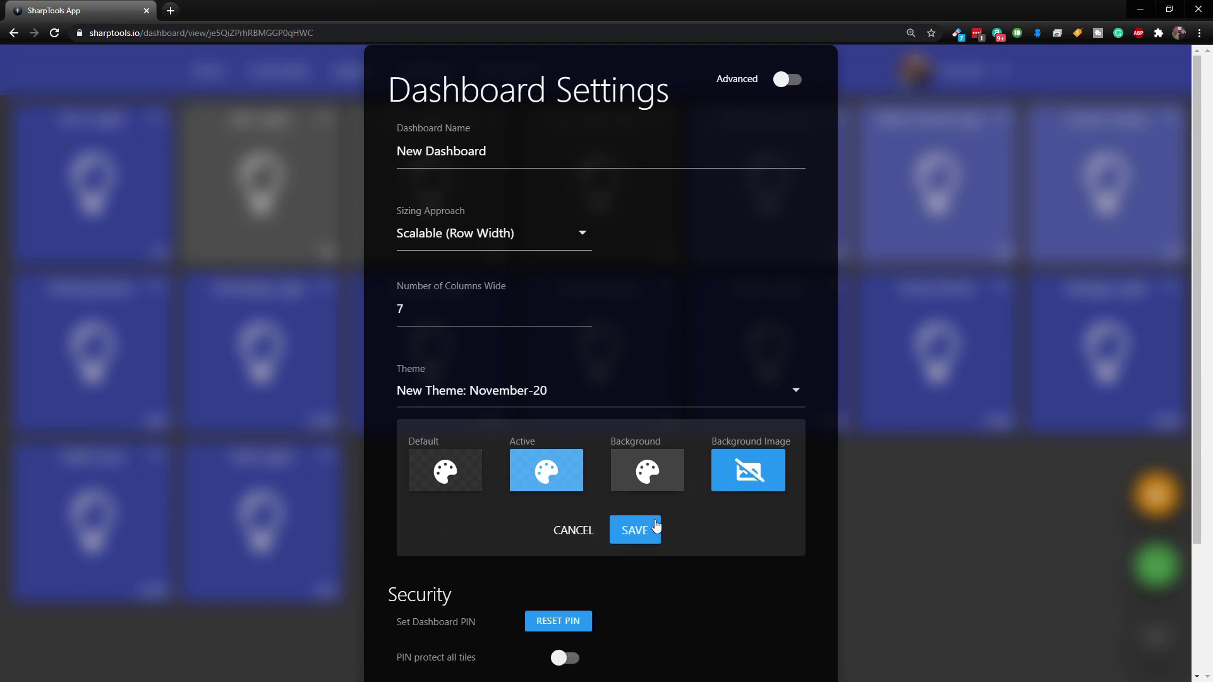
{"action": "left_click", "coordinate": [635, 530]}
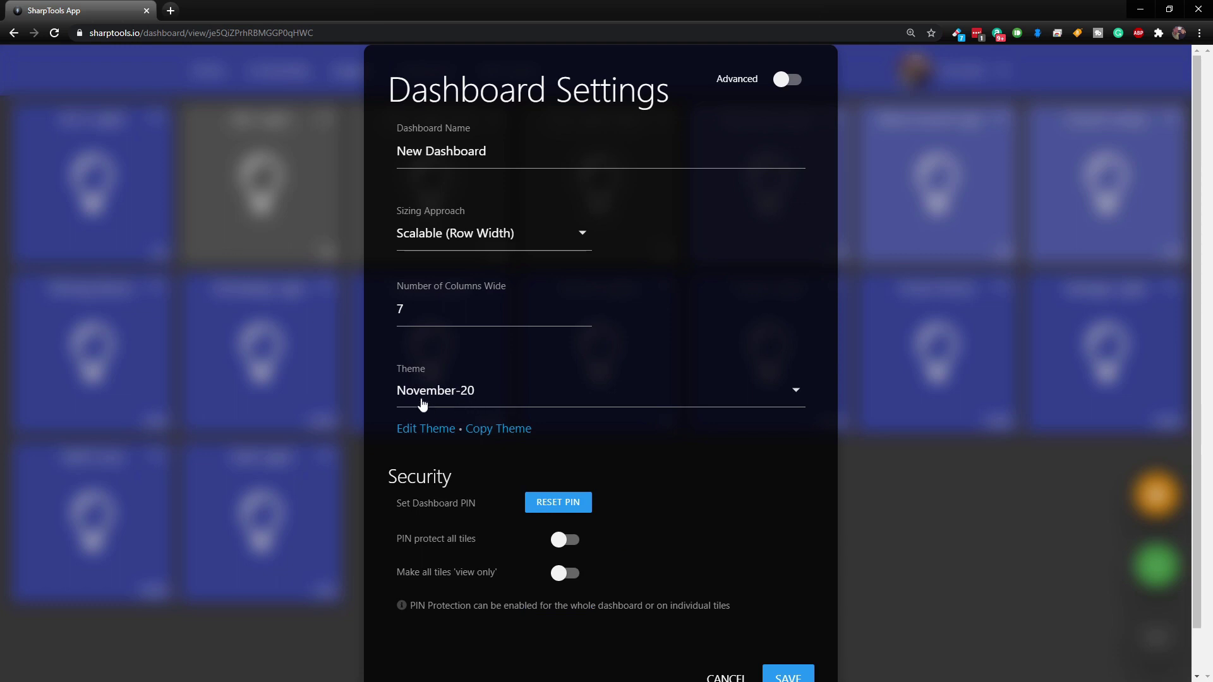
Open the new theme for editing and rename it "New Theme YouTube"
{"action": "left_click", "coordinate": [431, 435]}
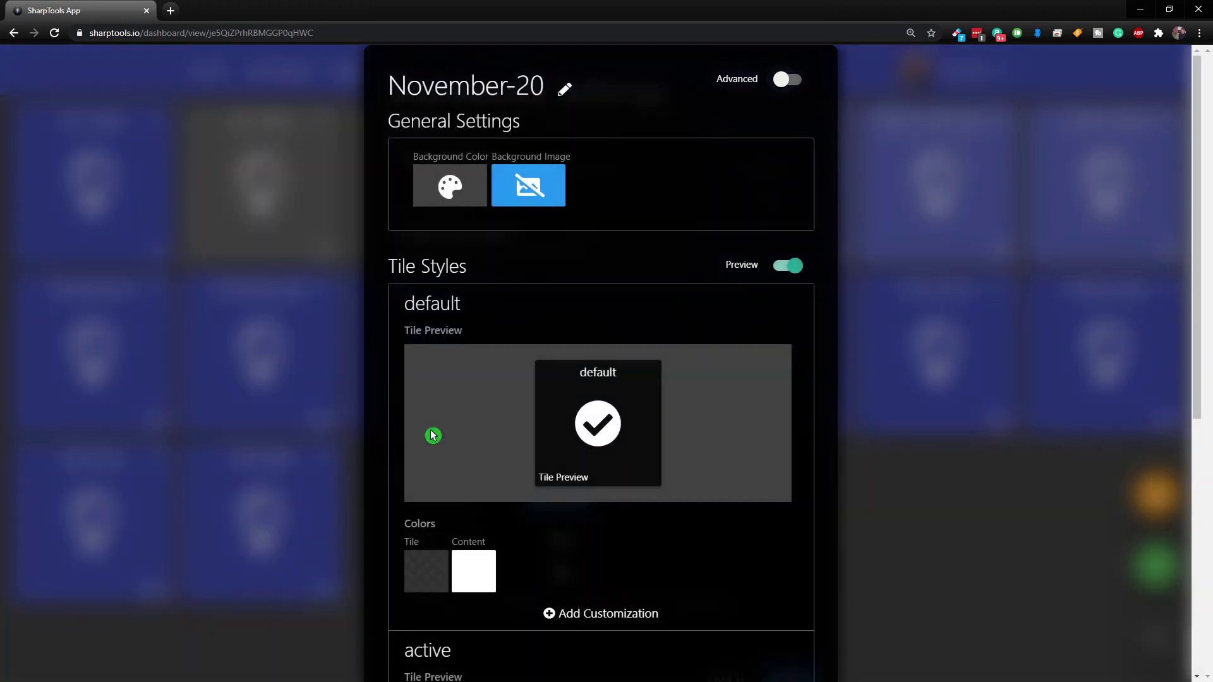
{"action": "left_click", "coordinate": [571, 95]}
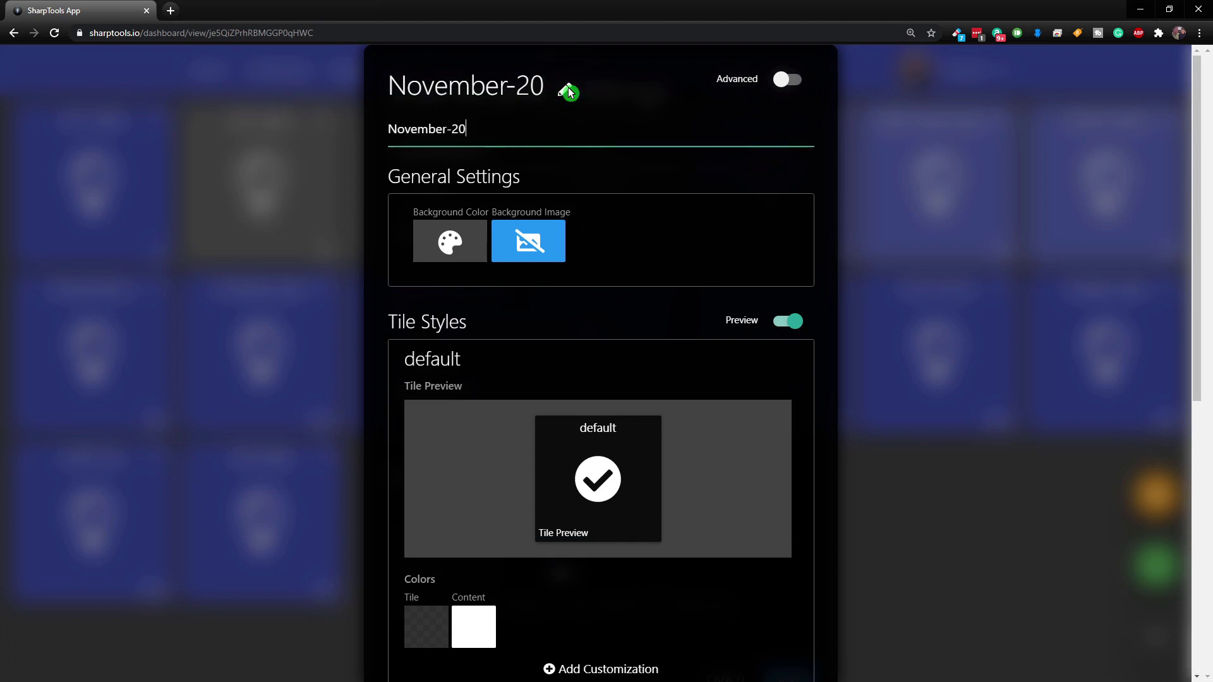
{"action": "key", "text": "ctrl+a"}
{"action": "type", "text": "New Theme YouTube"}
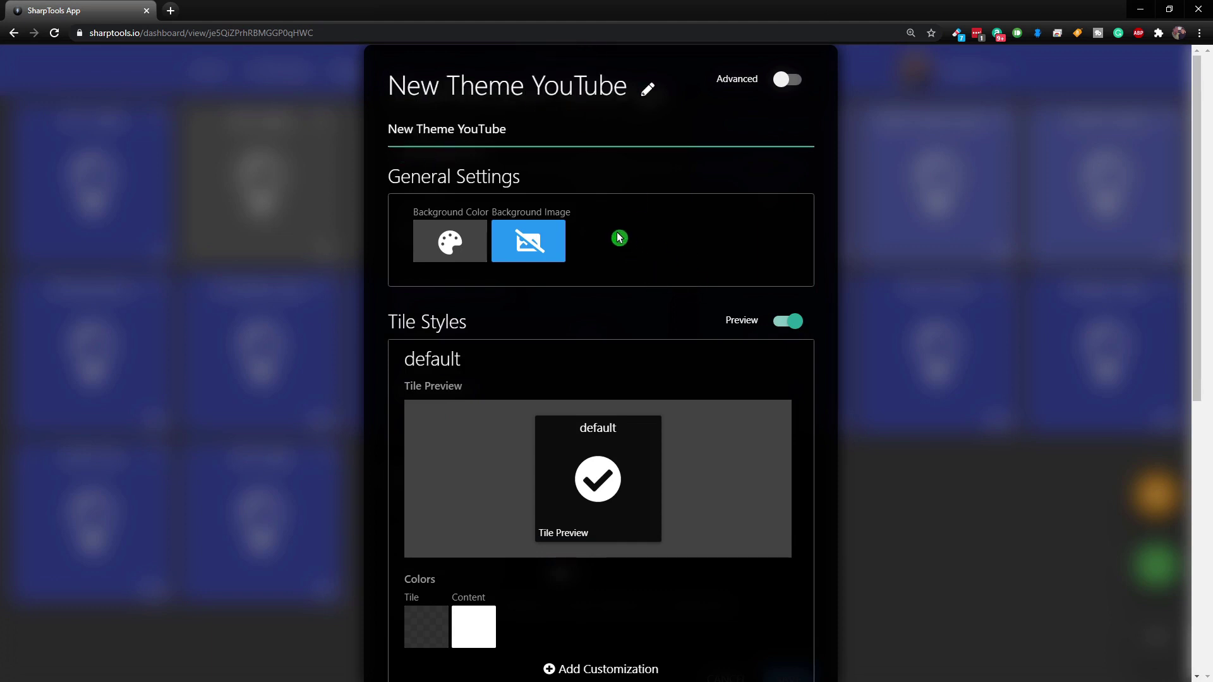
{"action": "left_click", "coordinate": [582, 175]}
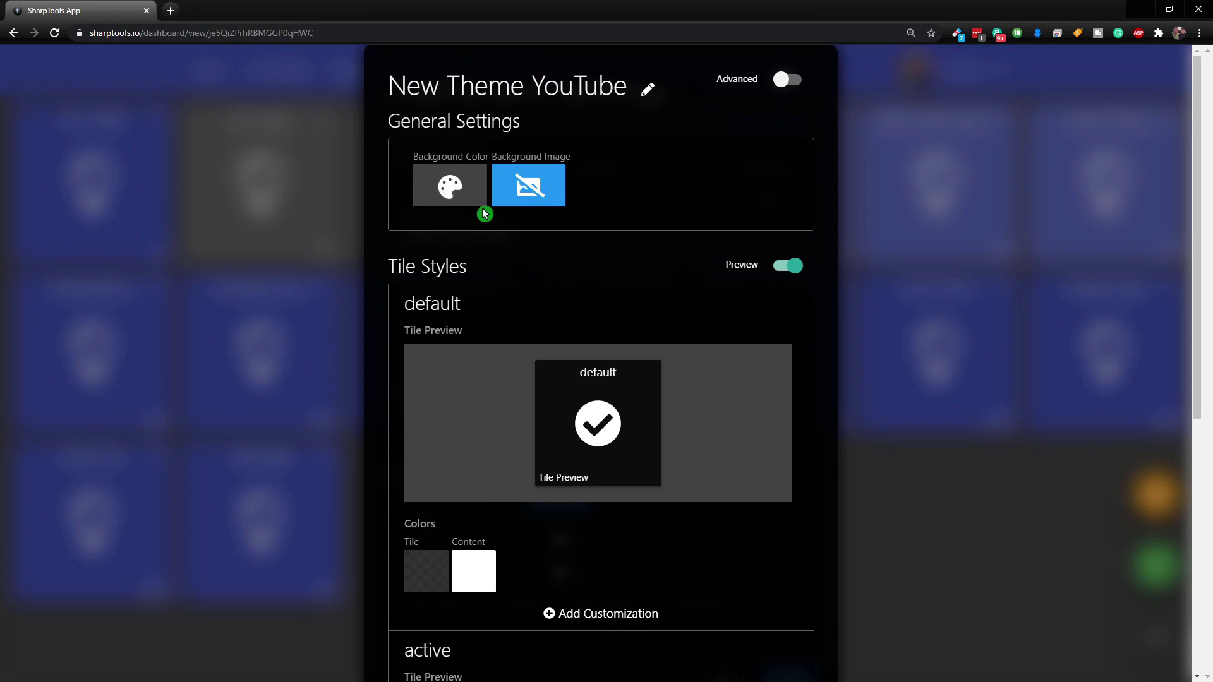
Set the theme's background color to solid black
{"action": "left_click", "coordinate": [532, 197]}
{"action": "left_click", "coordinate": [468, 186]}
{"action": "left_click_drag", "start_coordinate": [661, 245], "coordinate": [669, 377]}
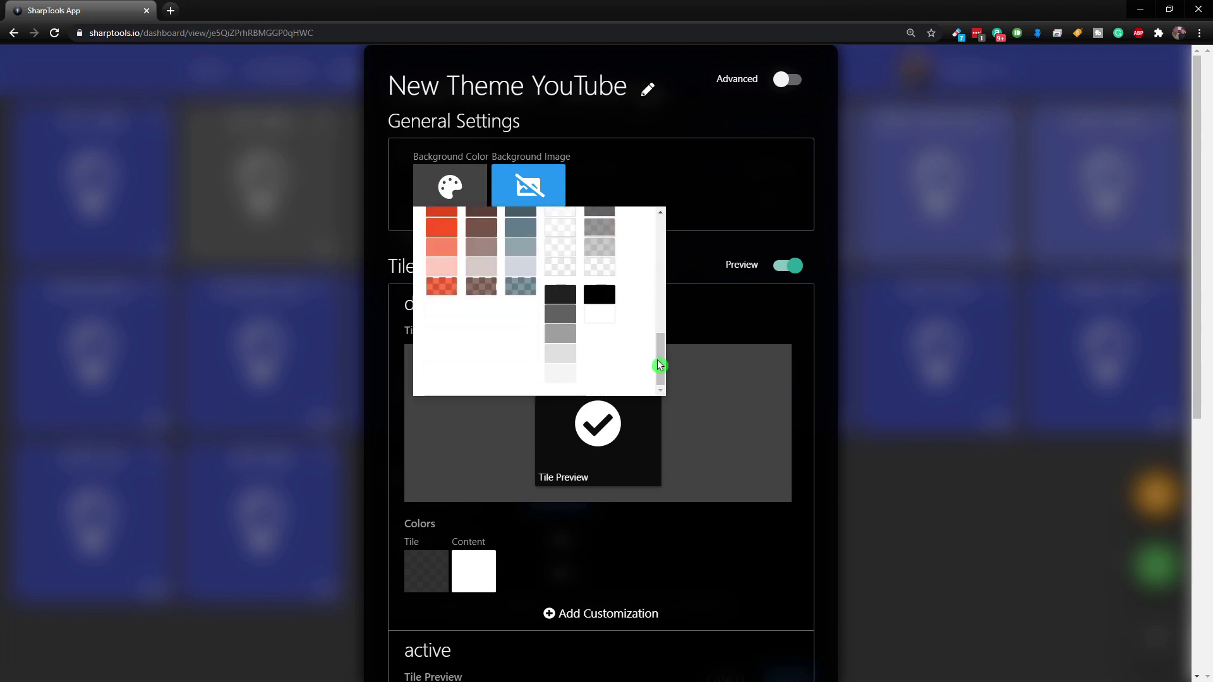
{"action": "left_click", "coordinate": [600, 297]}
{"action": "left_click", "coordinate": [615, 201]}
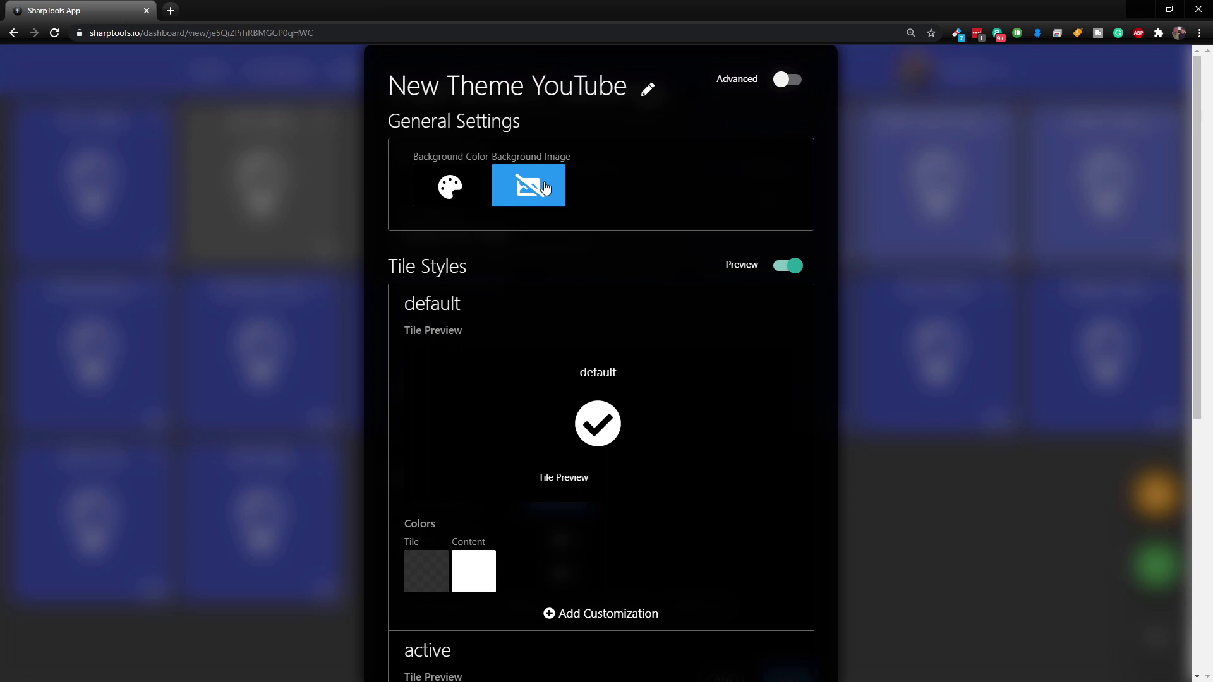
Look through the background image sources for the theme: Editor Picks, Bing and a custom Media URL
{"action": "left_click", "coordinate": [545, 188]}
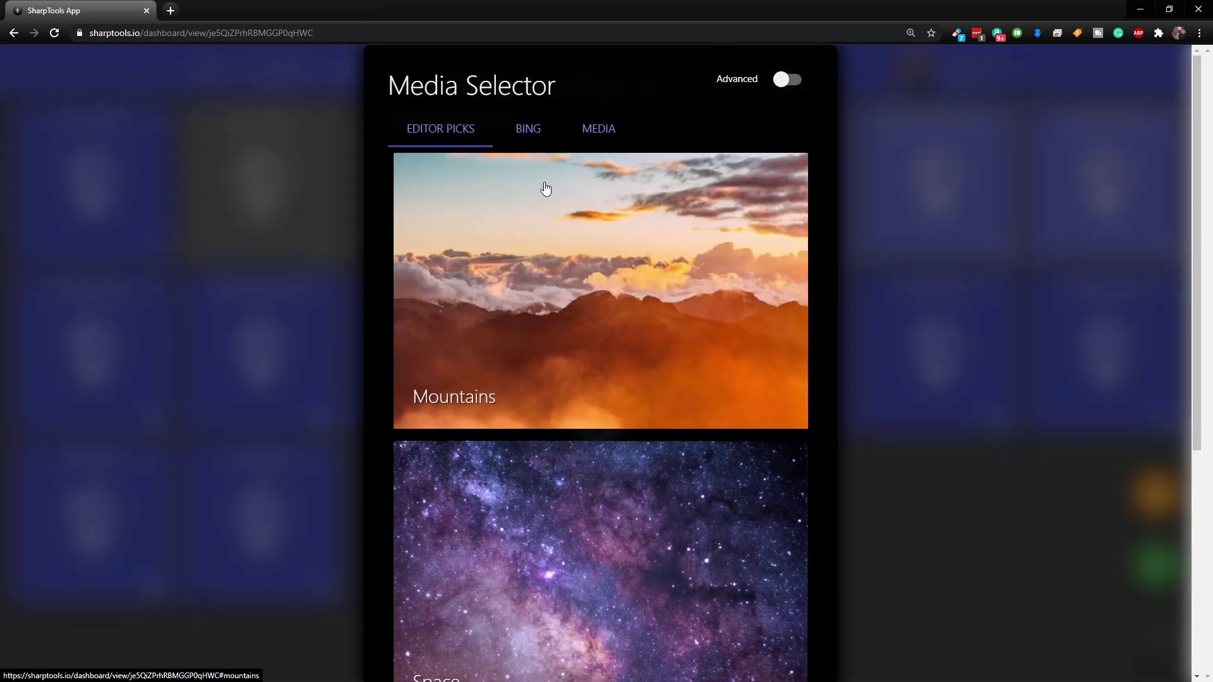
{"action": "left_click", "coordinate": [536, 309]}
{"action": "scroll", "coordinate": [544, 342], "scroll_direction": "down", "scroll_amount": 5}
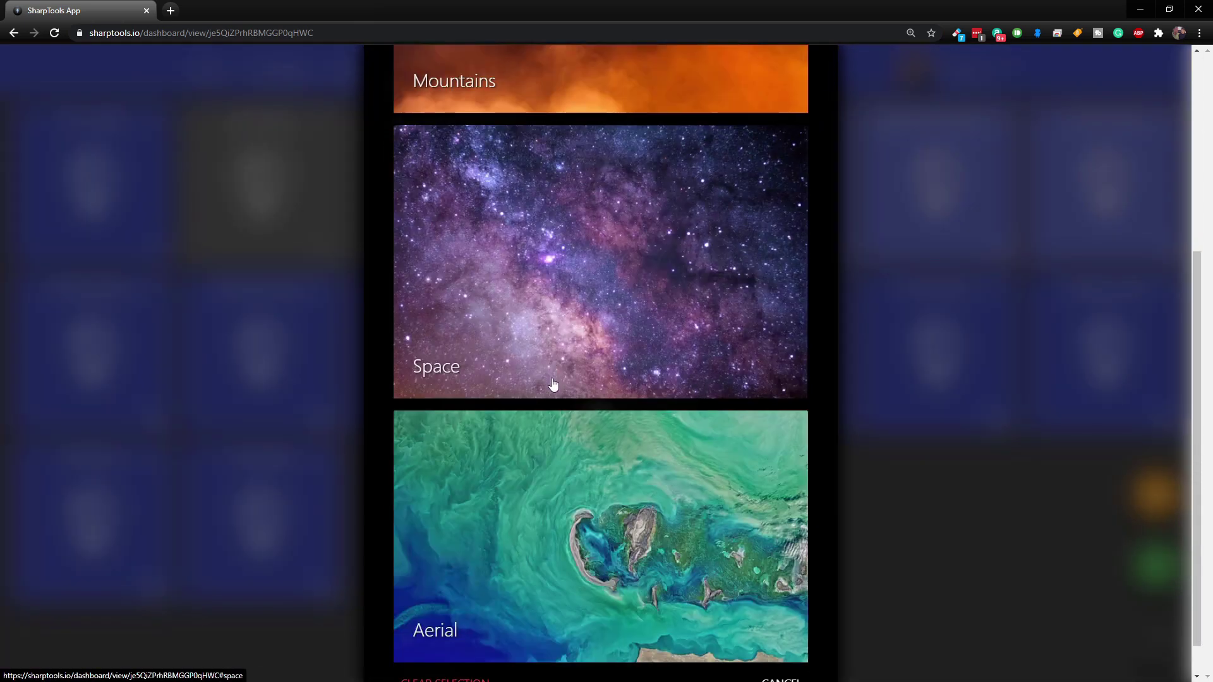
{"action": "scroll", "coordinate": [550, 442], "scroll_direction": "up", "scroll_amount": 6}
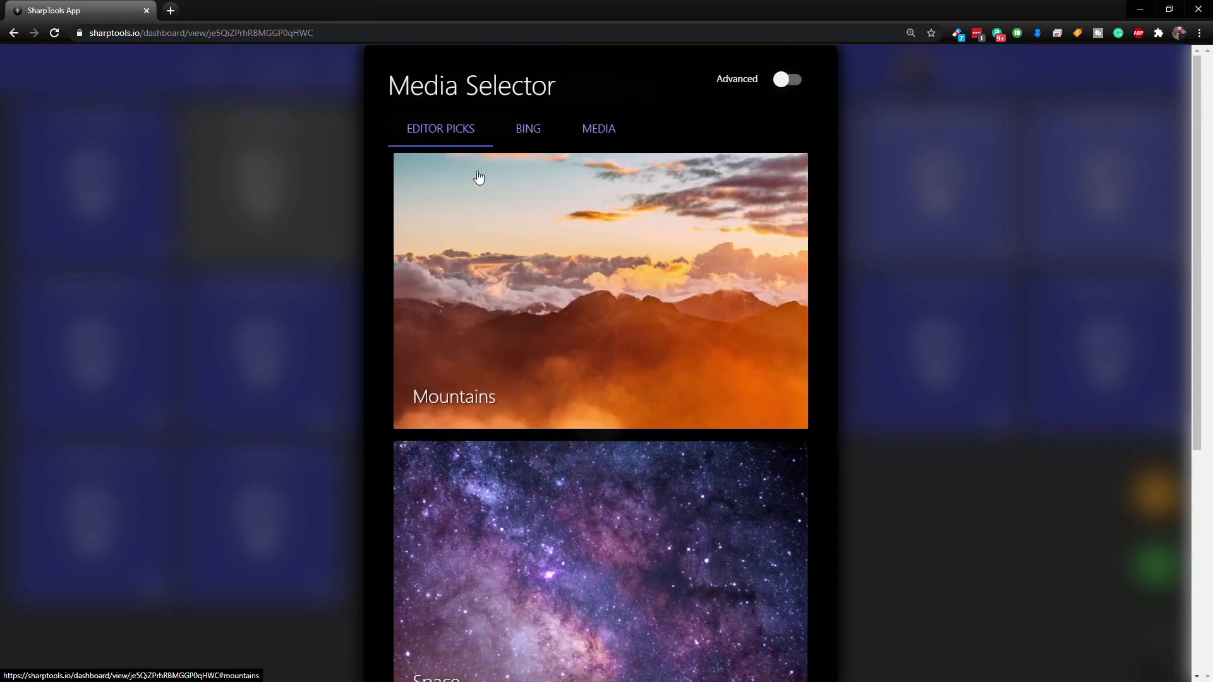
{"action": "scroll", "coordinate": [575, 405], "scroll_direction": "down", "scroll_amount": 5}
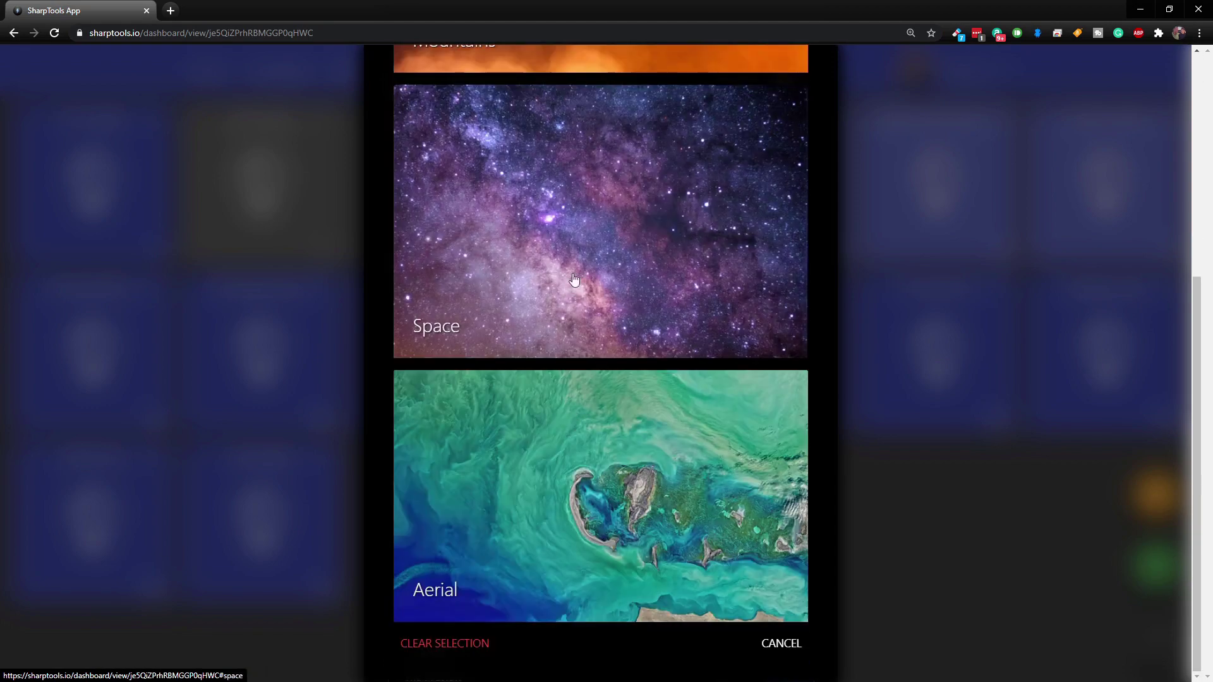
{"action": "right_click", "coordinate": [621, 405]}
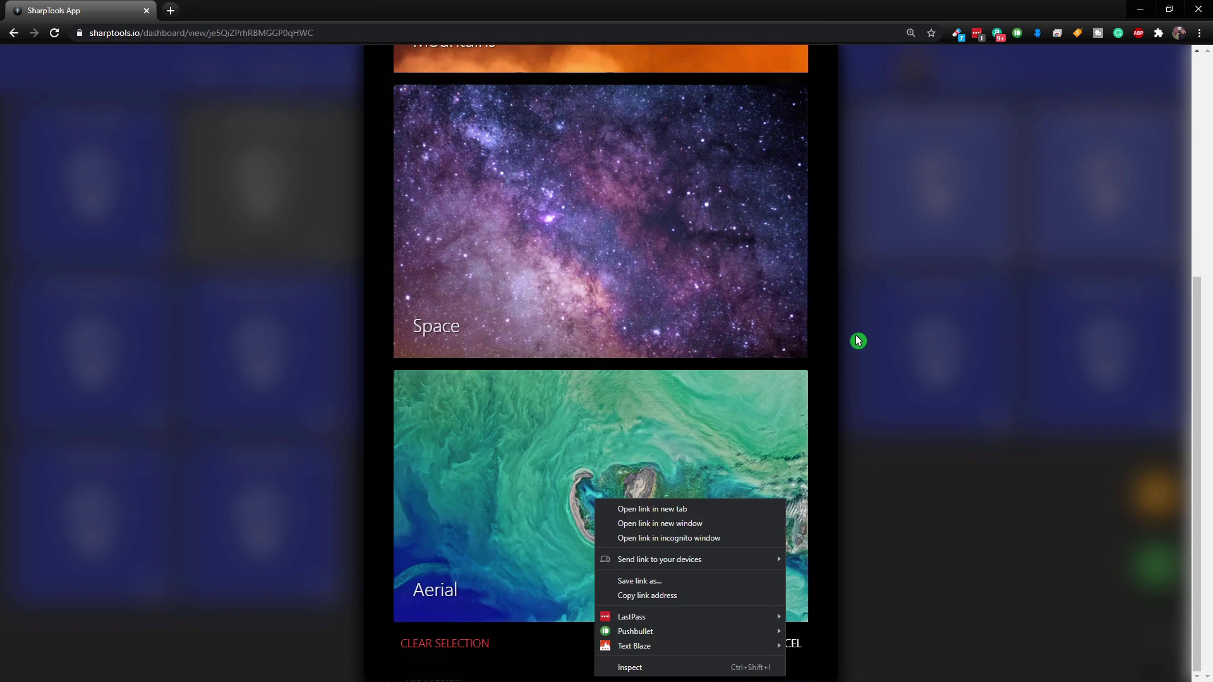
{"action": "left_click", "coordinate": [835, 335]}
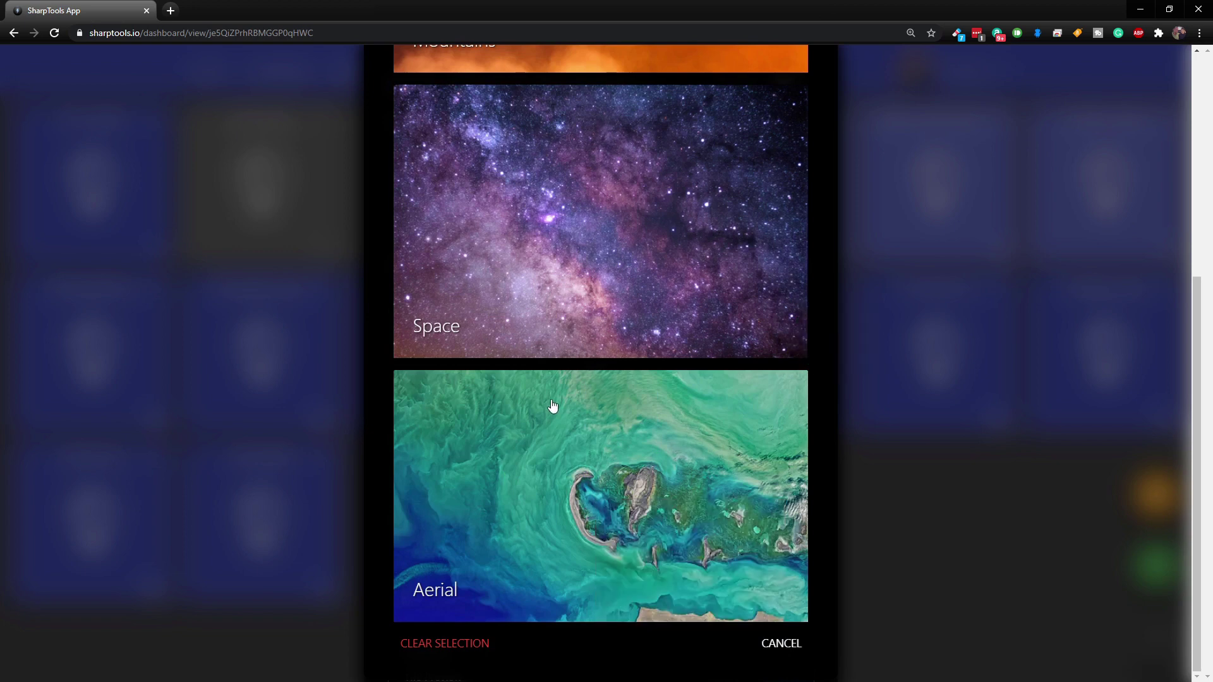
{"action": "scroll", "coordinate": [552, 405], "scroll_direction": "up", "scroll_amount": 5}
{"action": "left_click", "coordinate": [531, 128]}
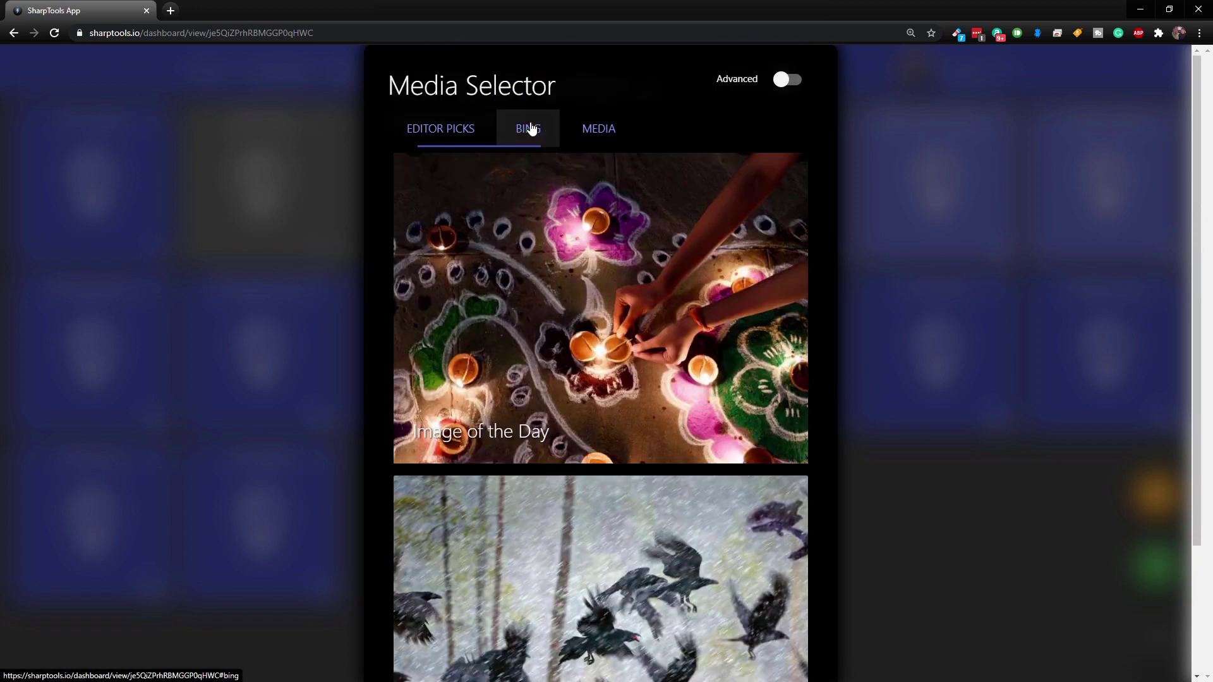
{"action": "scroll", "coordinate": [526, 440], "scroll_direction": "down", "scroll_amount": 3}
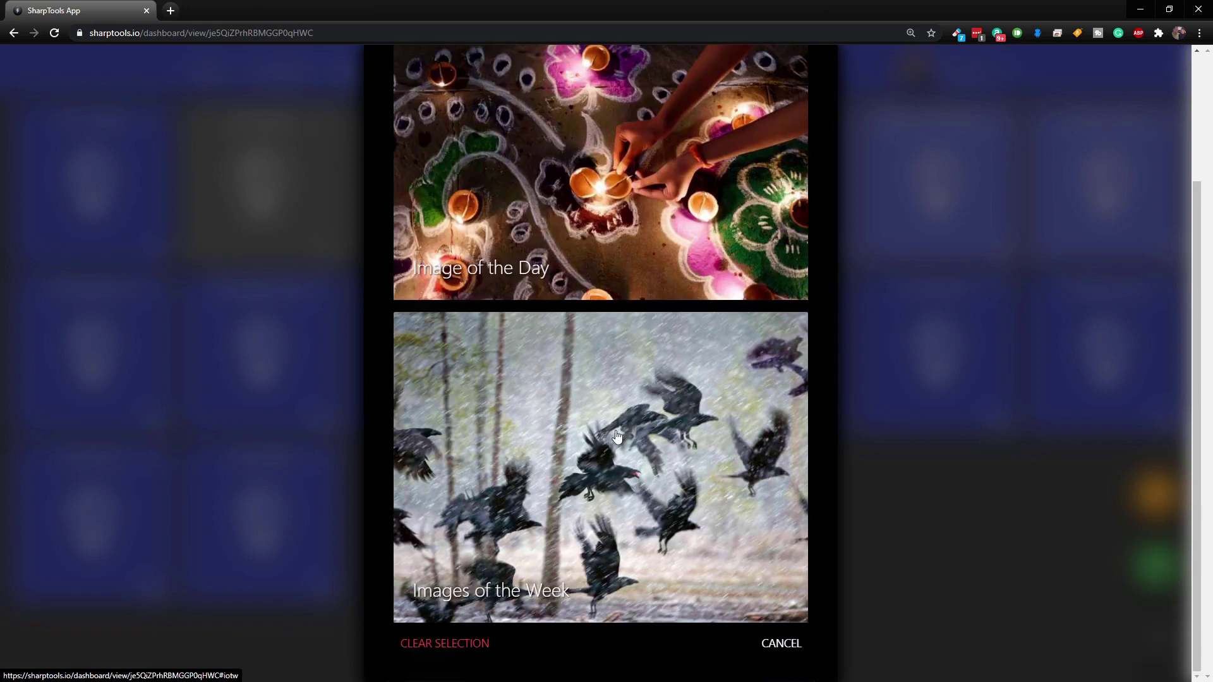
{"action": "left_click", "coordinate": [610, 481]}
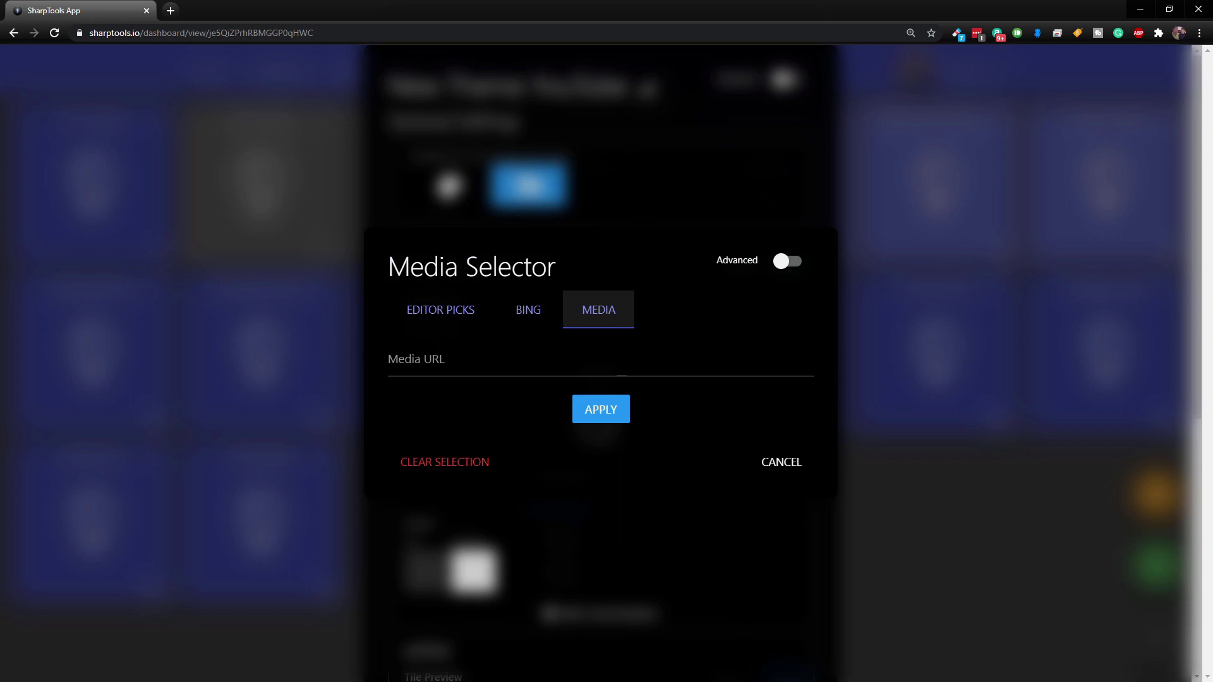
Set the theme's background image to Space from the Editor Picks
{"action": "left_click", "coordinate": [459, 315]}
{"action": "scroll", "coordinate": [515, 349], "scroll_direction": "down", "scroll_amount": 2}
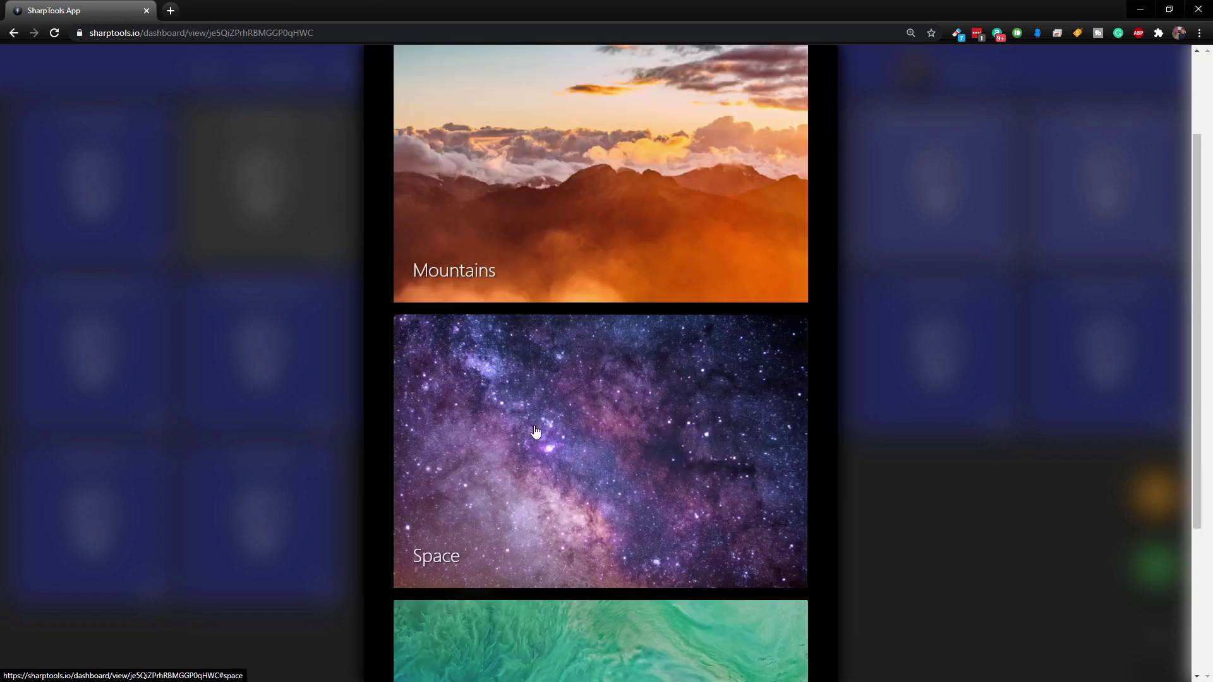
{"action": "left_click", "coordinate": [555, 433]}
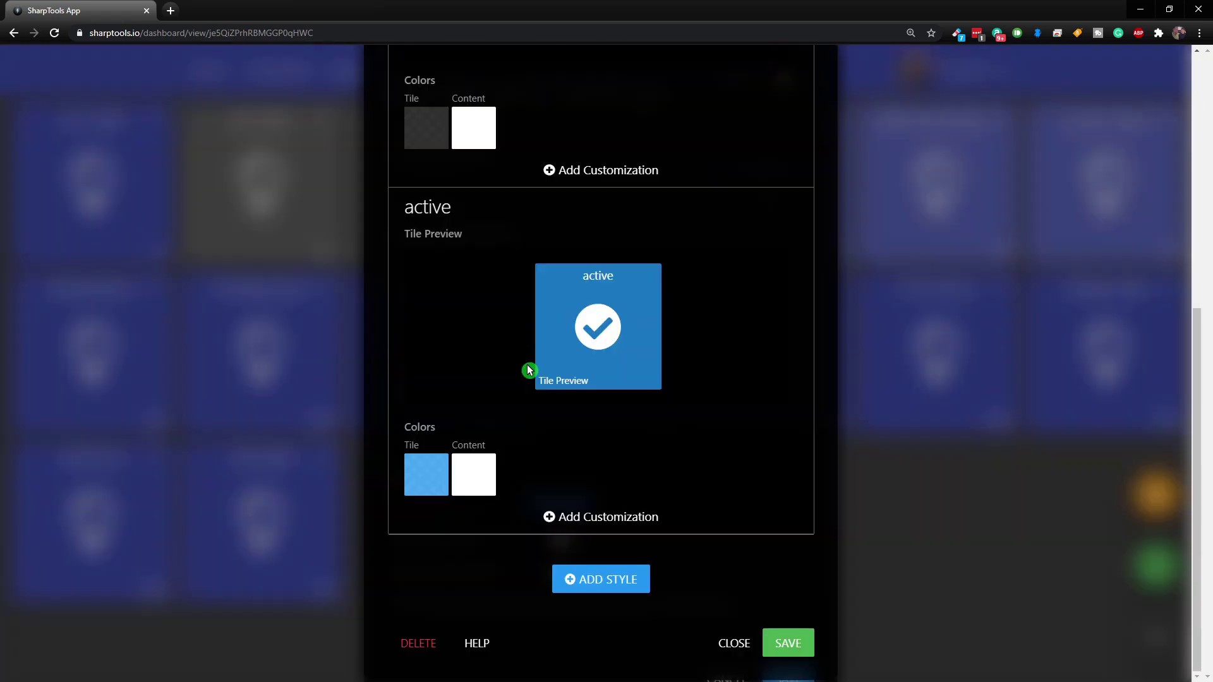
Save the edited theme and the dashboard settings that use it
{"action": "scroll", "coordinate": [529, 368], "scroll_direction": "up", "scroll_amount": 8}
{"action": "scroll", "coordinate": [530, 371], "scroll_direction": "down", "scroll_amount": 7}
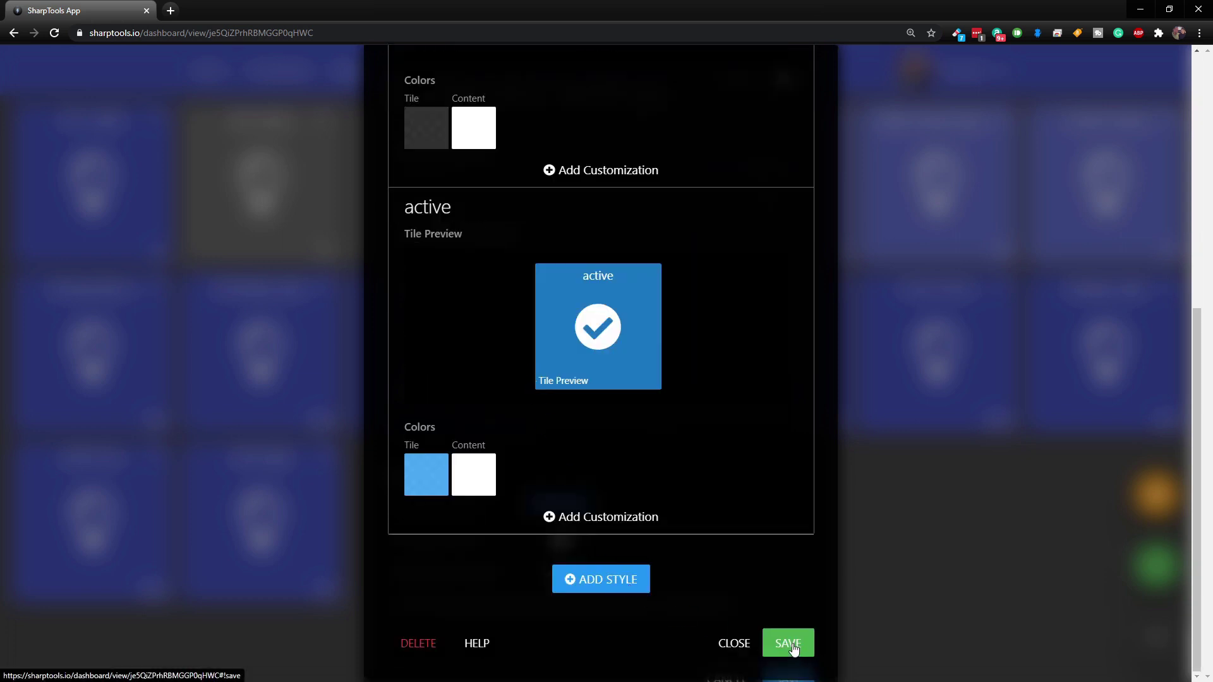
{"action": "left_click", "coordinate": [792, 643]}
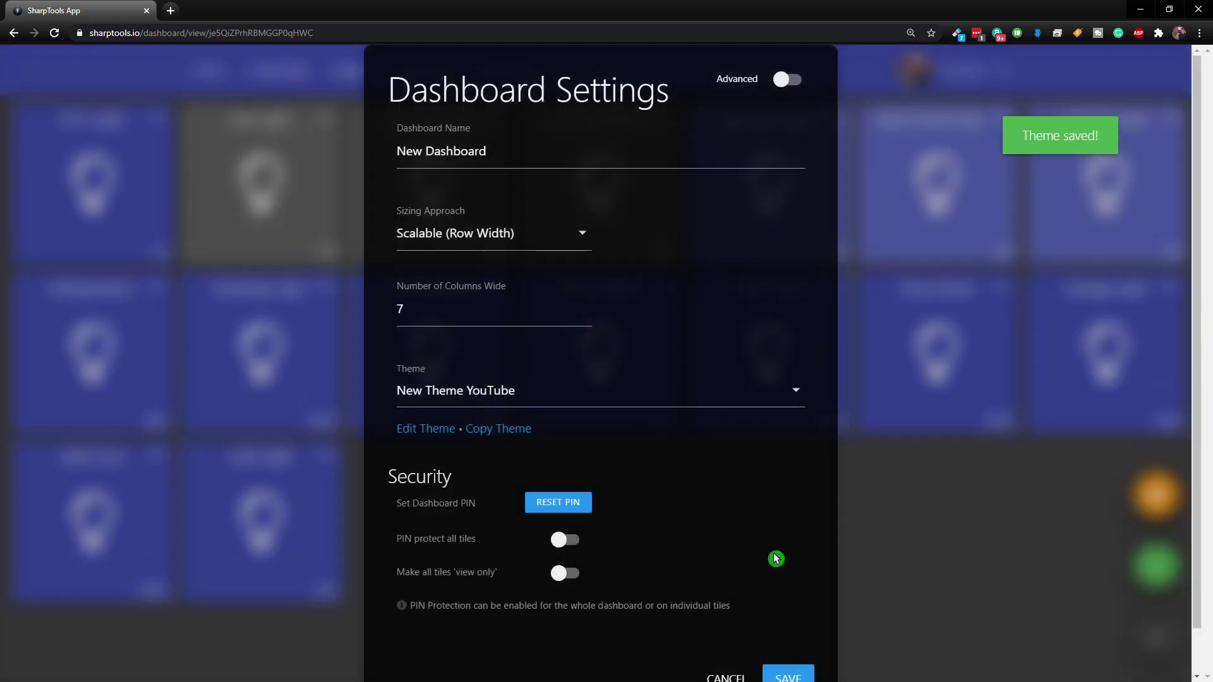
{"action": "left_click", "coordinate": [786, 634]}
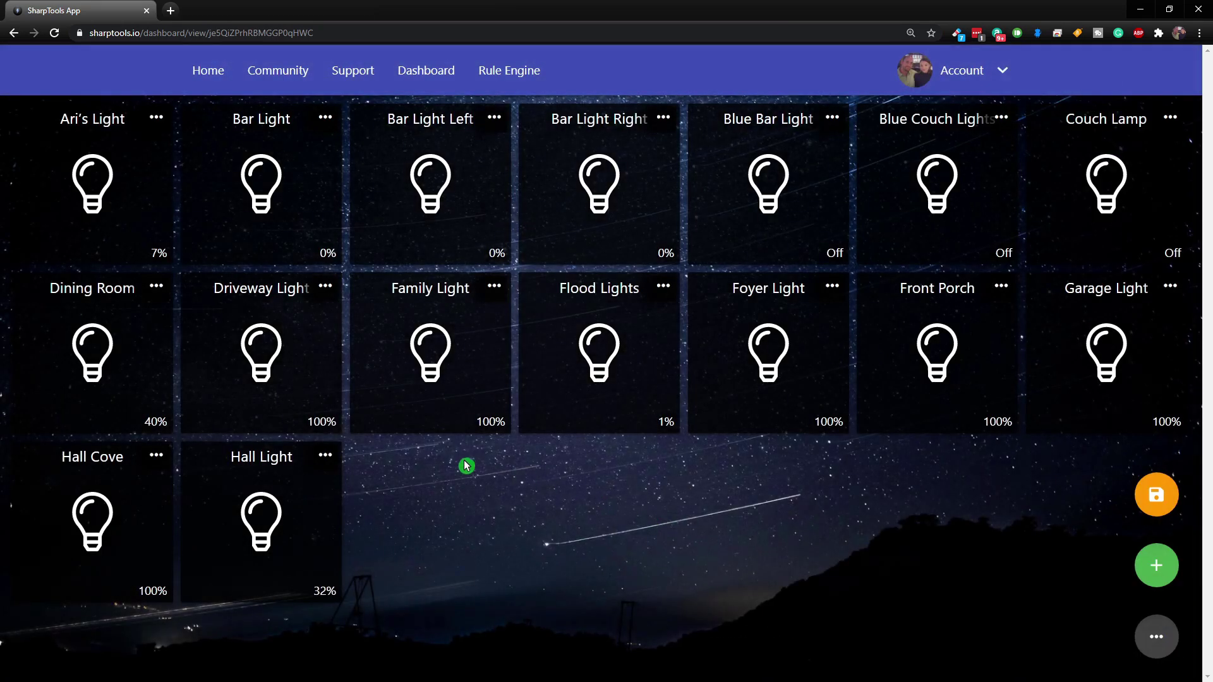
Save the dashboard and toggle the first light tile to try out the active style
{"action": "left_click", "coordinate": [399, 513]}
{"action": "left_click", "coordinate": [1153, 498]}
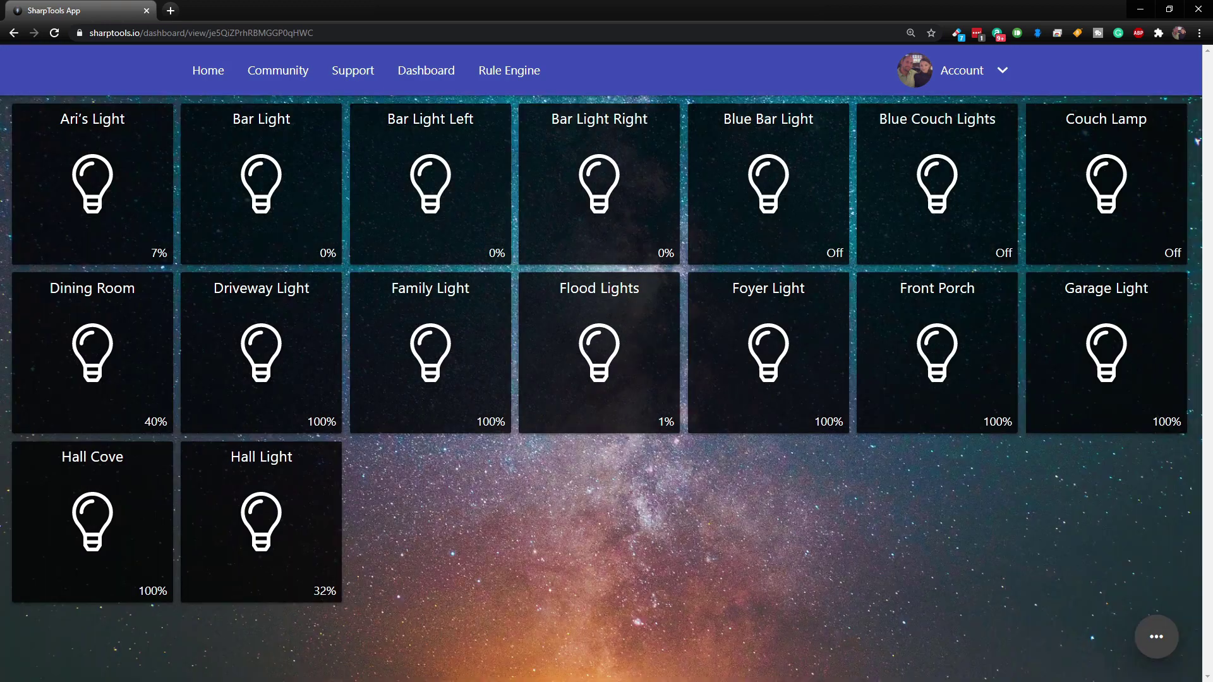
{"action": "left_click", "coordinate": [136, 188]}
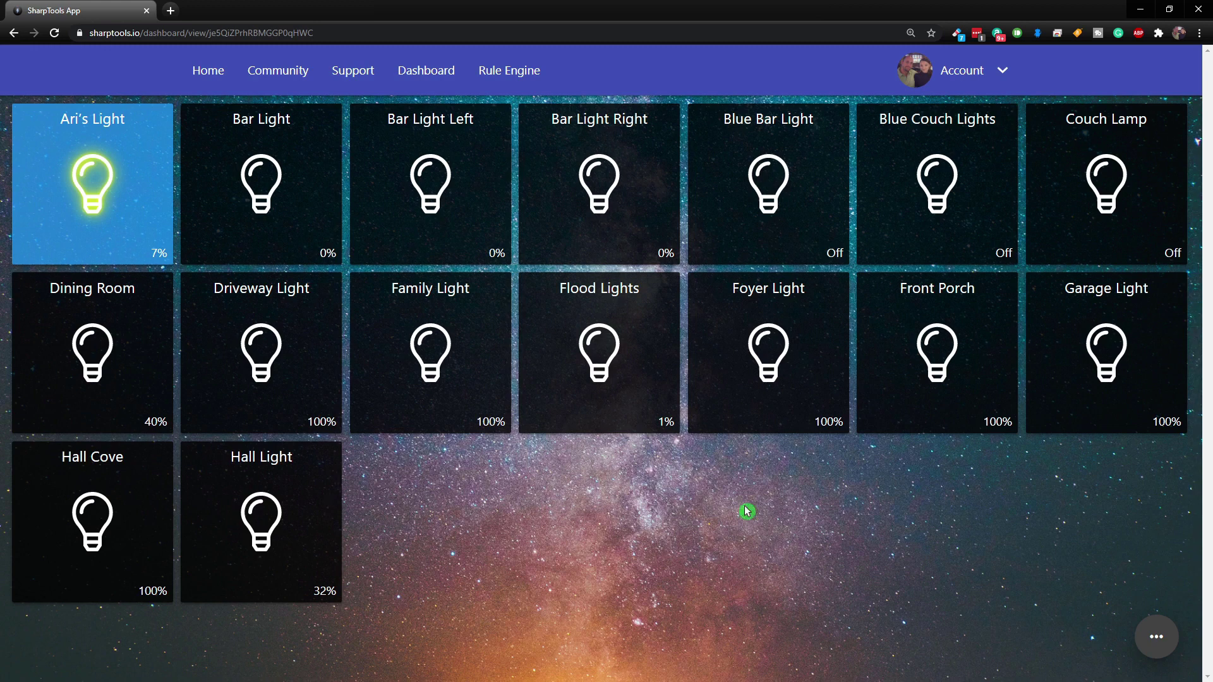
Reopen New Theme YouTube for editing and set the default style's Content color to blue-gray
{"action": "left_click", "coordinate": [1157, 645]}
{"action": "left_click", "coordinate": [1037, 568]}
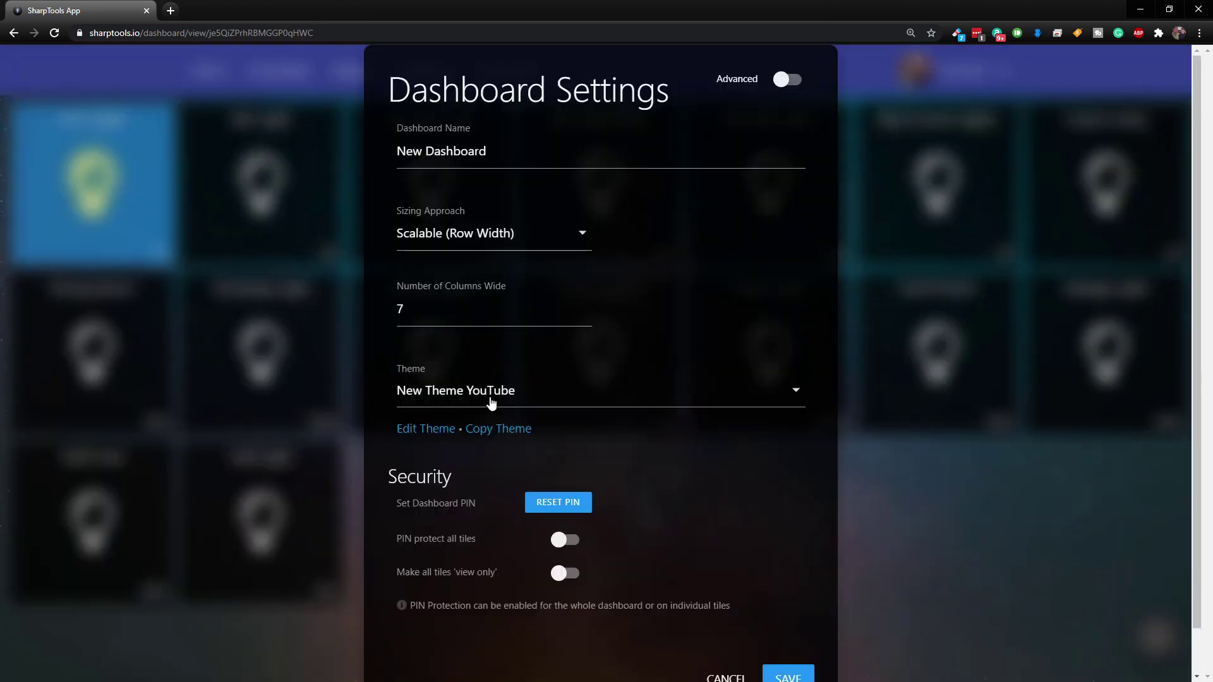
{"action": "left_click", "coordinate": [429, 433]}
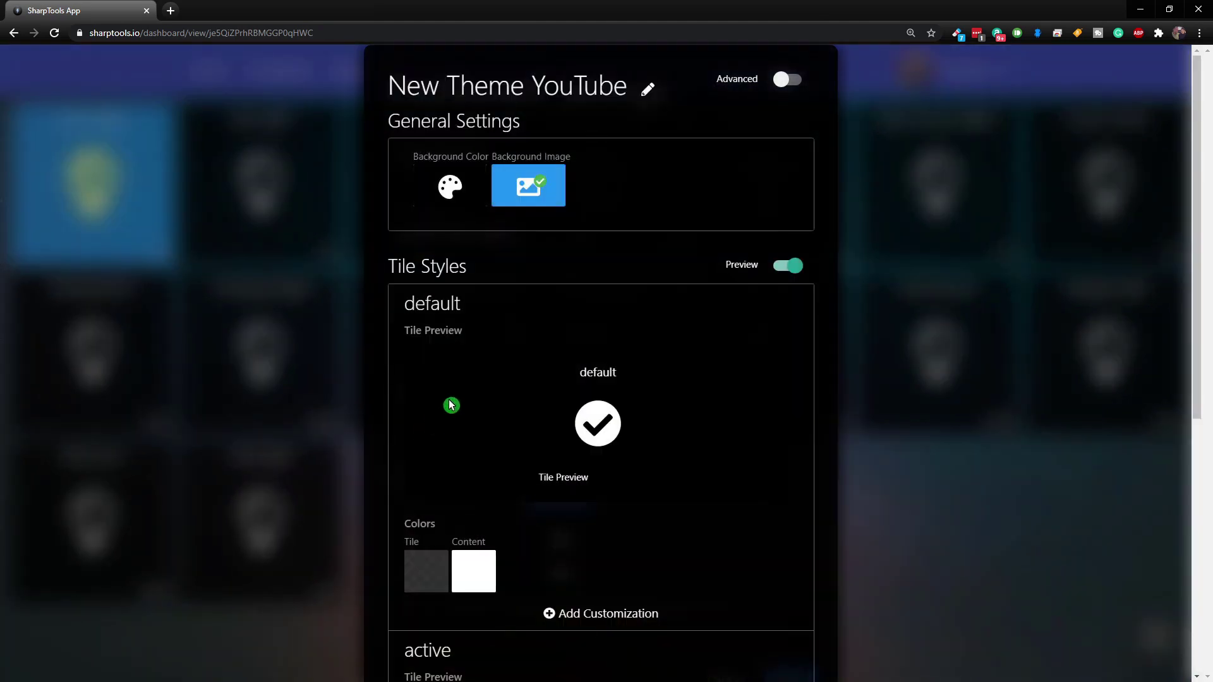
{"action": "scroll", "coordinate": [451, 405], "scroll_direction": "down", "scroll_amount": 1}
{"action": "scroll", "coordinate": [464, 466], "scroll_direction": "down", "scroll_amount": 1}
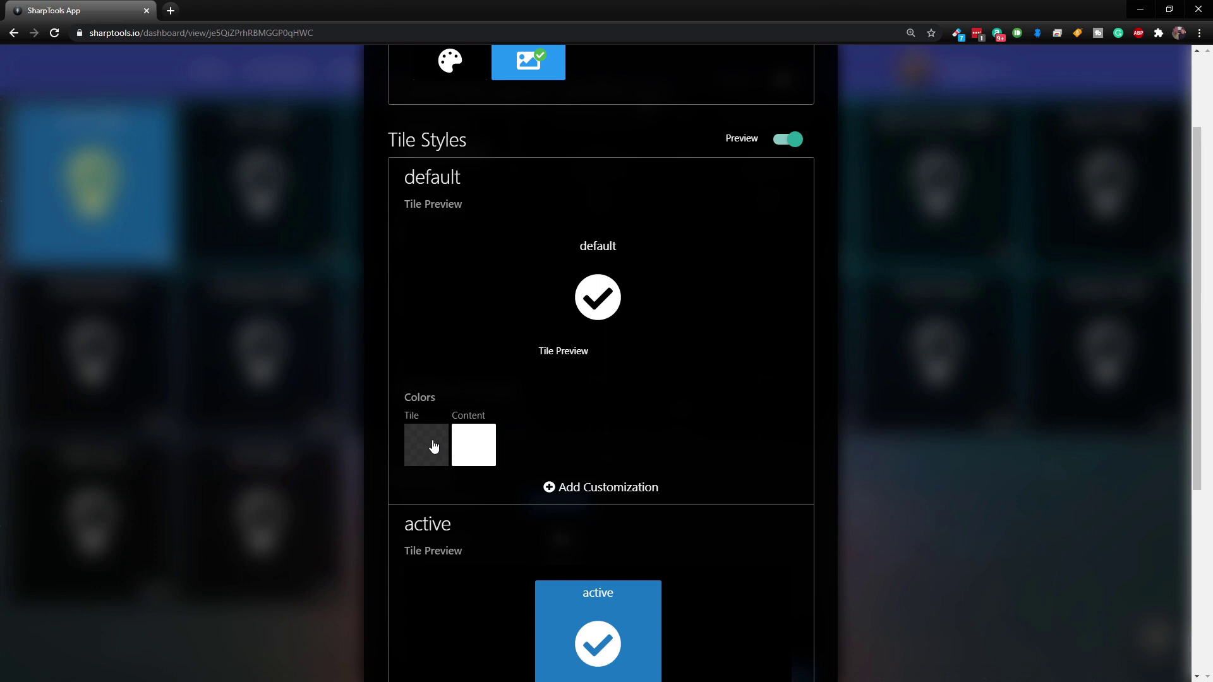
{"action": "left_click", "coordinate": [476, 448]}
{"action": "left_click_drag", "start_coordinate": [700, 509], "coordinate": [567, 604]}
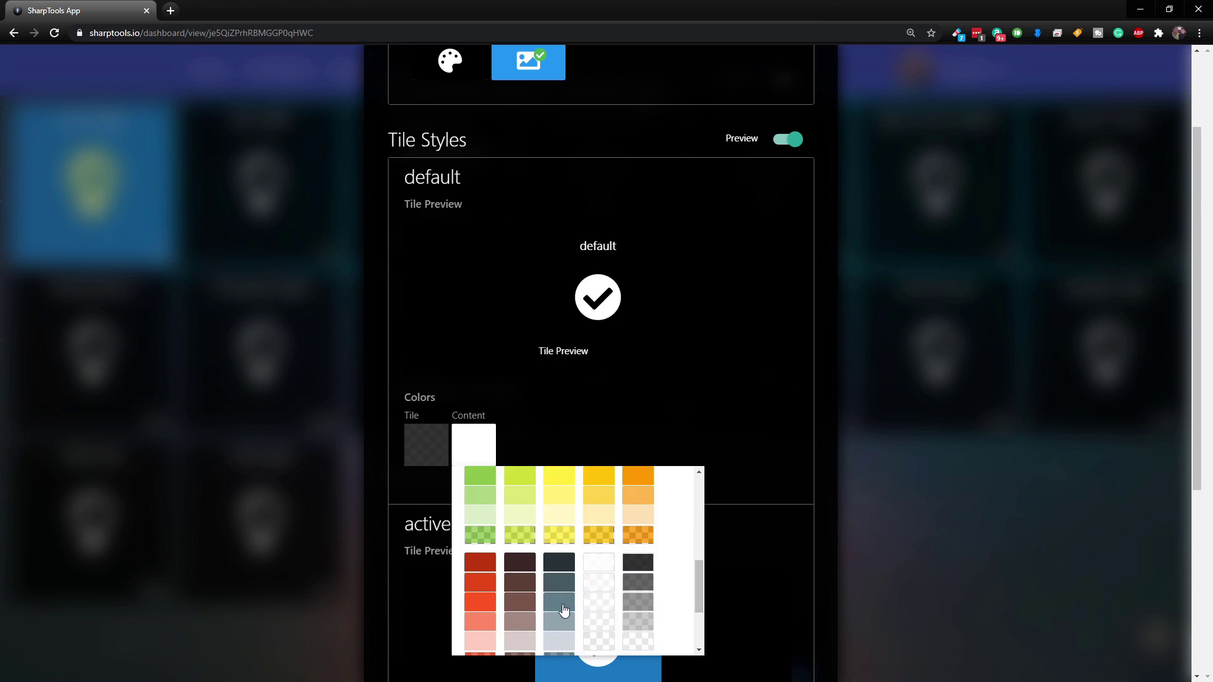
{"action": "left_click", "coordinate": [560, 608]}
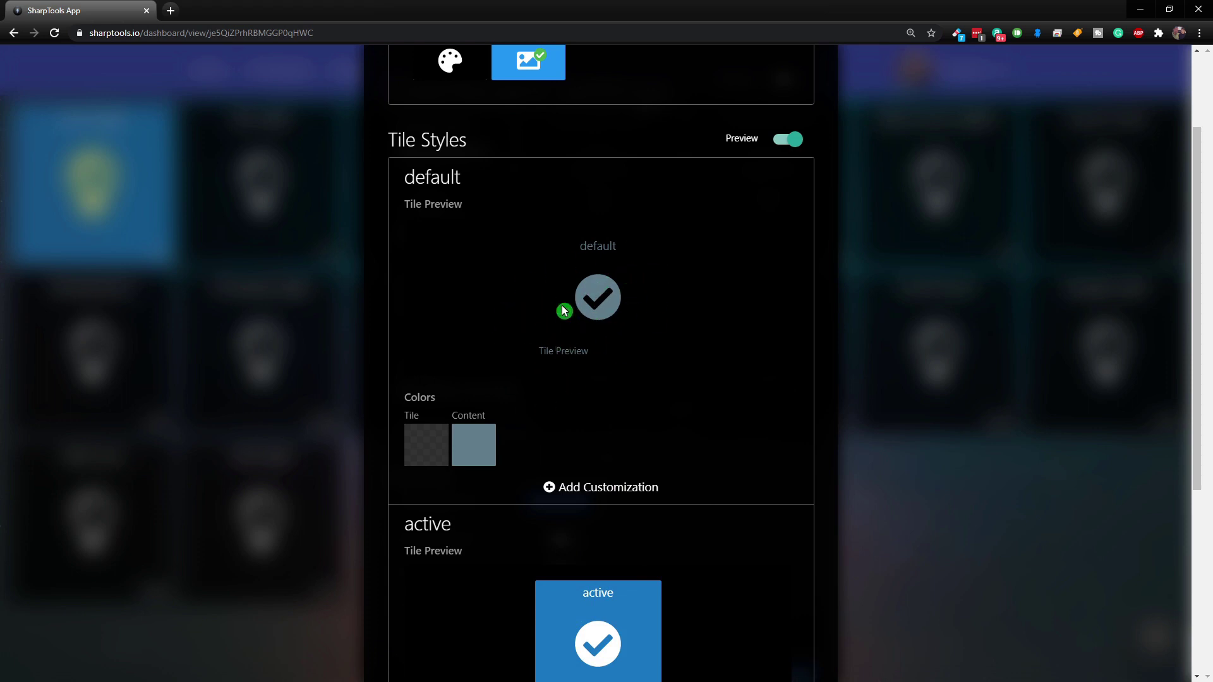
Try solid dark blue as the default style's Tile color
{"action": "left_click", "coordinate": [432, 452]}
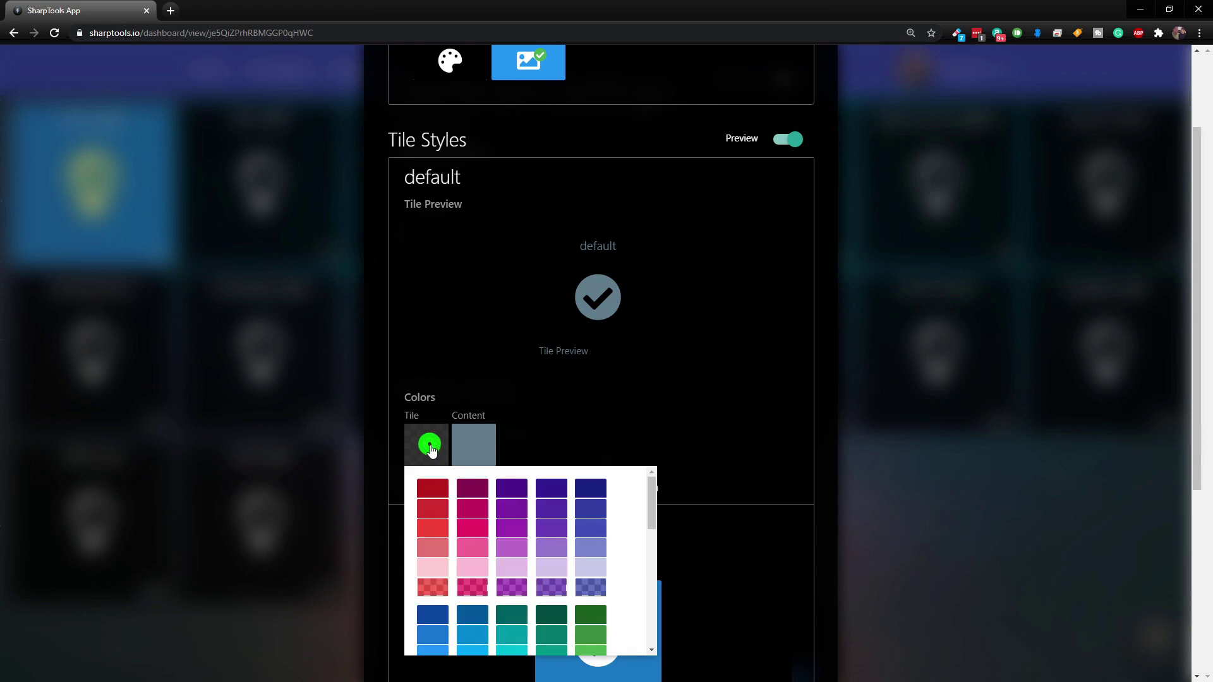
{"action": "left_click_drag", "start_coordinate": [652, 510], "coordinate": [653, 612]}
{"action": "left_click", "coordinate": [433, 615]}
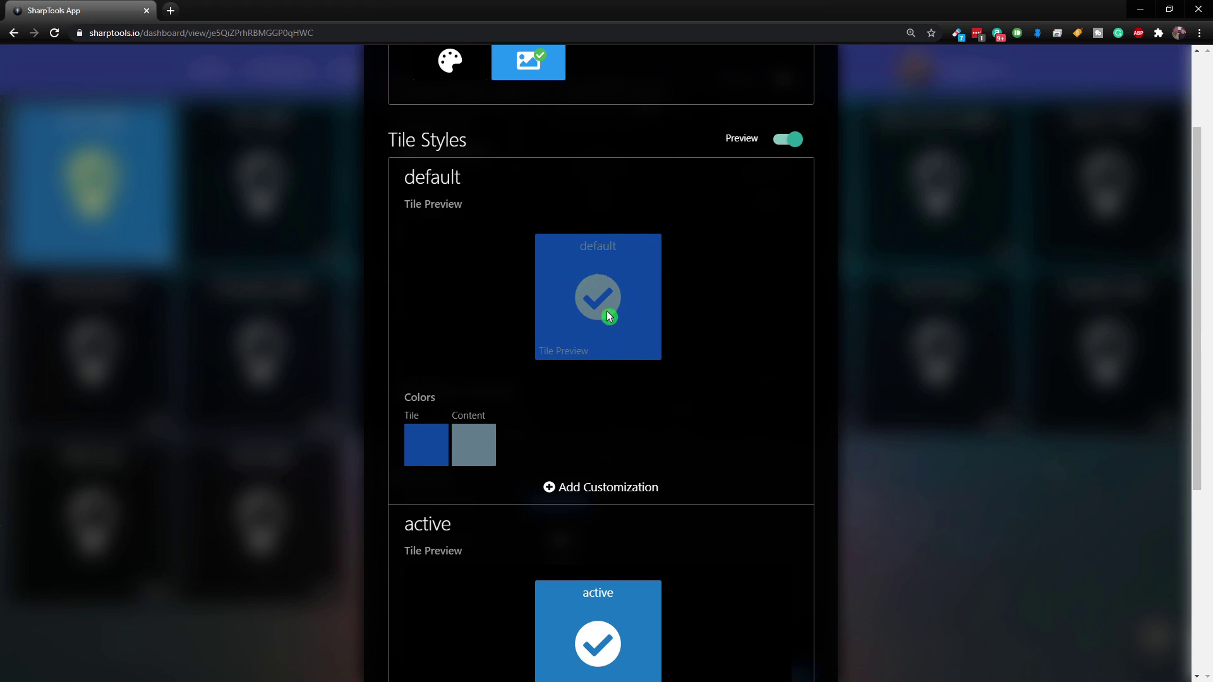
Set the default style's Tile color to translucent gray
{"action": "left_click", "coordinate": [429, 446]}
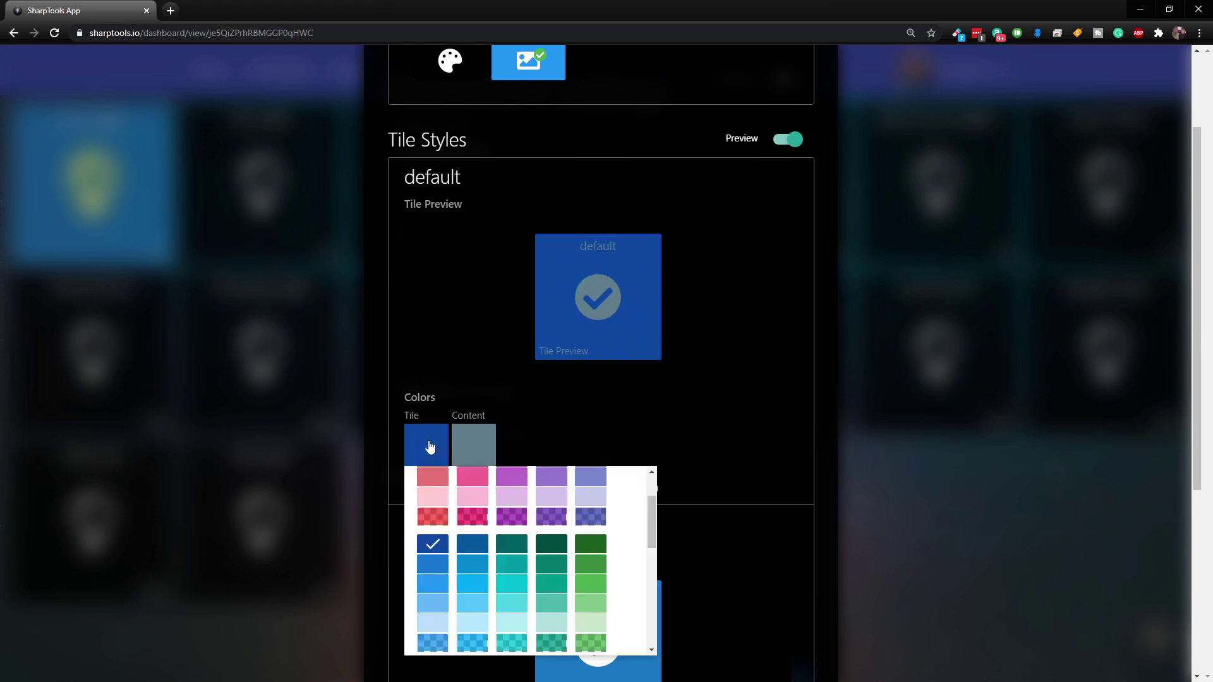
{"action": "left_click", "coordinate": [500, 485]}
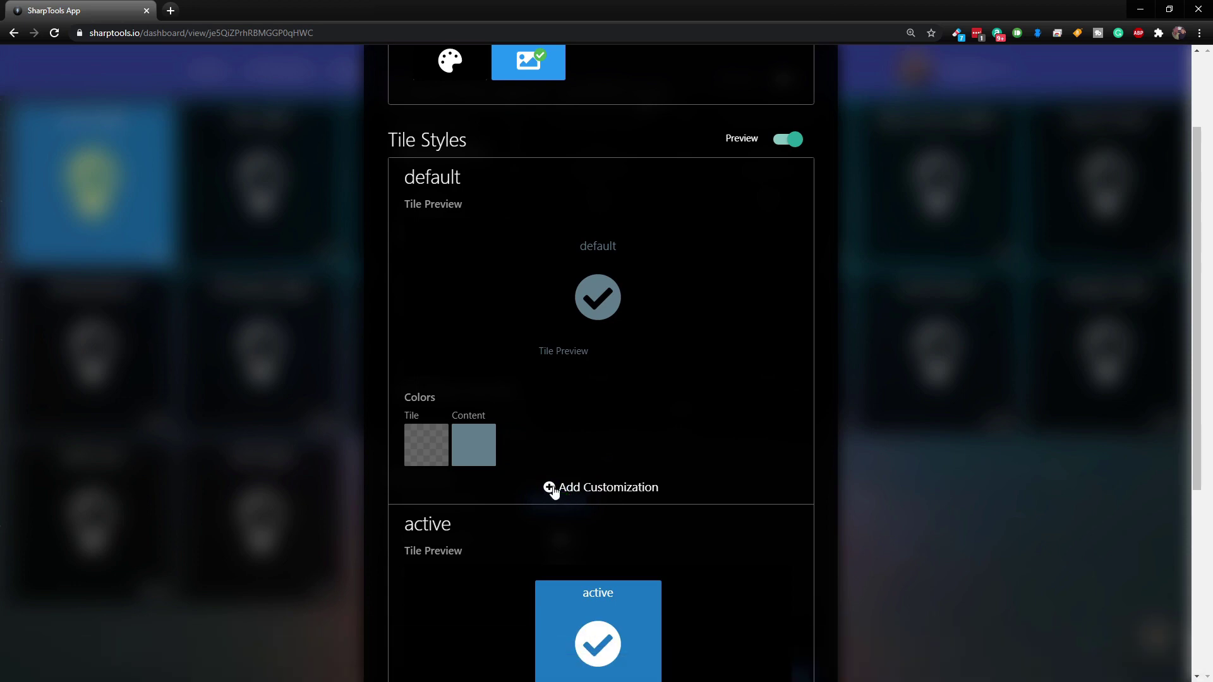
Add the Tile Radius, Header Color and Footer Color customizations to the default tile style
{"action": "left_click", "coordinate": [551, 487]}
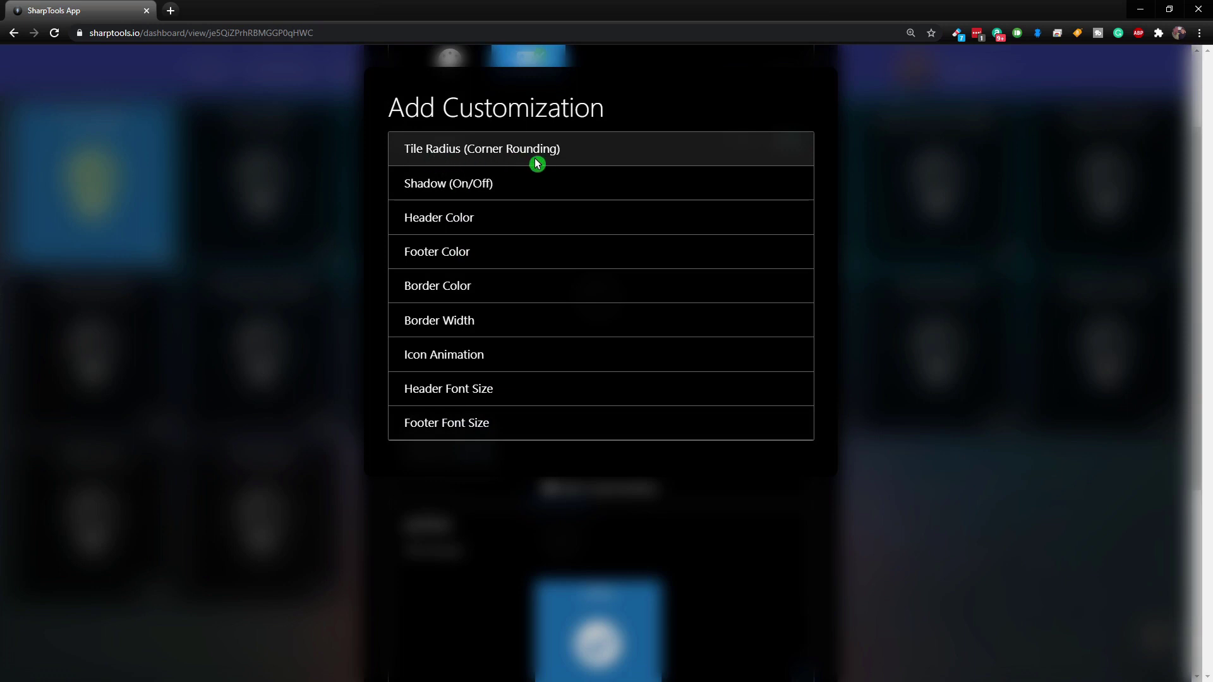
{"action": "left_click", "coordinate": [576, 150]}
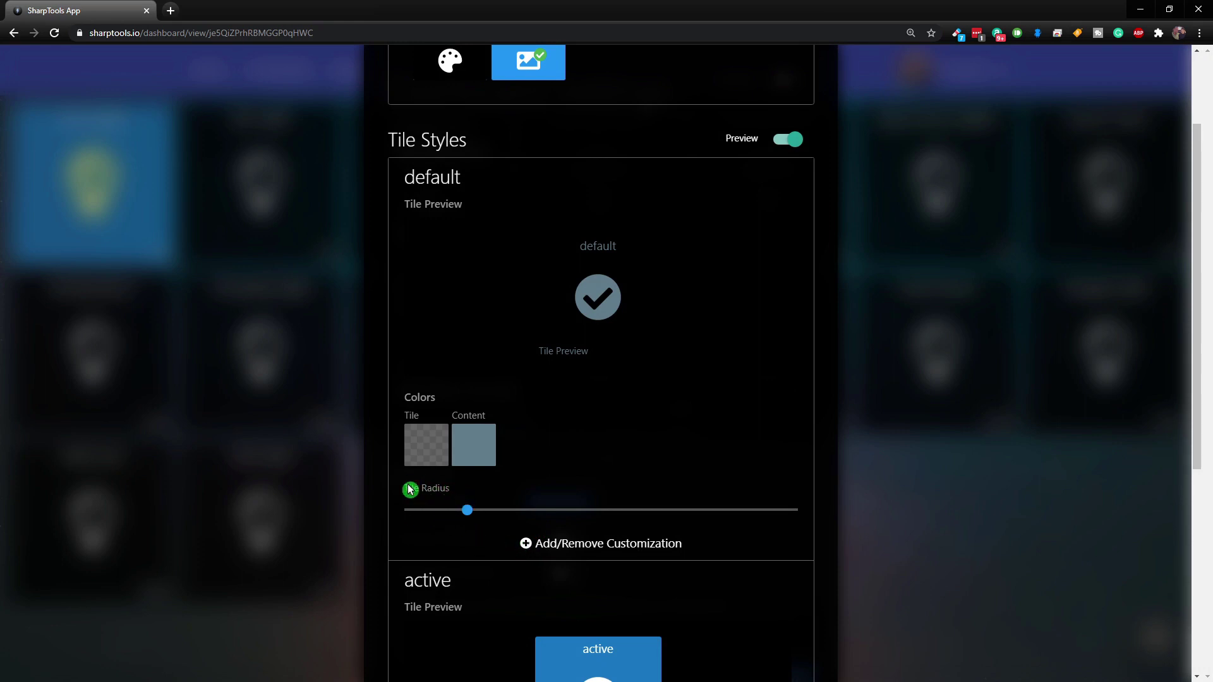
{"action": "left_click", "coordinate": [528, 545]}
{"action": "left_click", "coordinate": [467, 179]}
{"action": "left_click", "coordinate": [536, 543]}
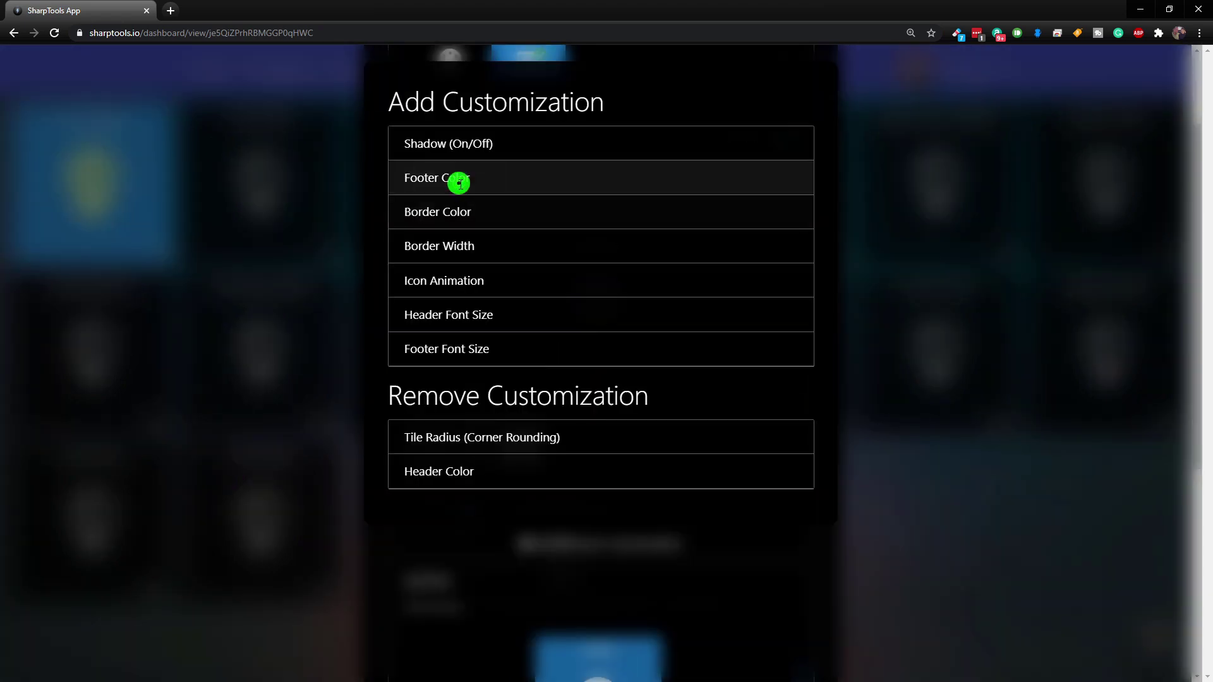
{"action": "left_click", "coordinate": [458, 179]}
Add the Shadow, Border Color and Border Width customizations to the default tile style
{"action": "left_click", "coordinate": [537, 544]}
{"action": "left_click", "coordinate": [446, 144]}
{"action": "left_click", "coordinate": [526, 589]}
{"action": "left_click", "coordinate": [466, 149]}
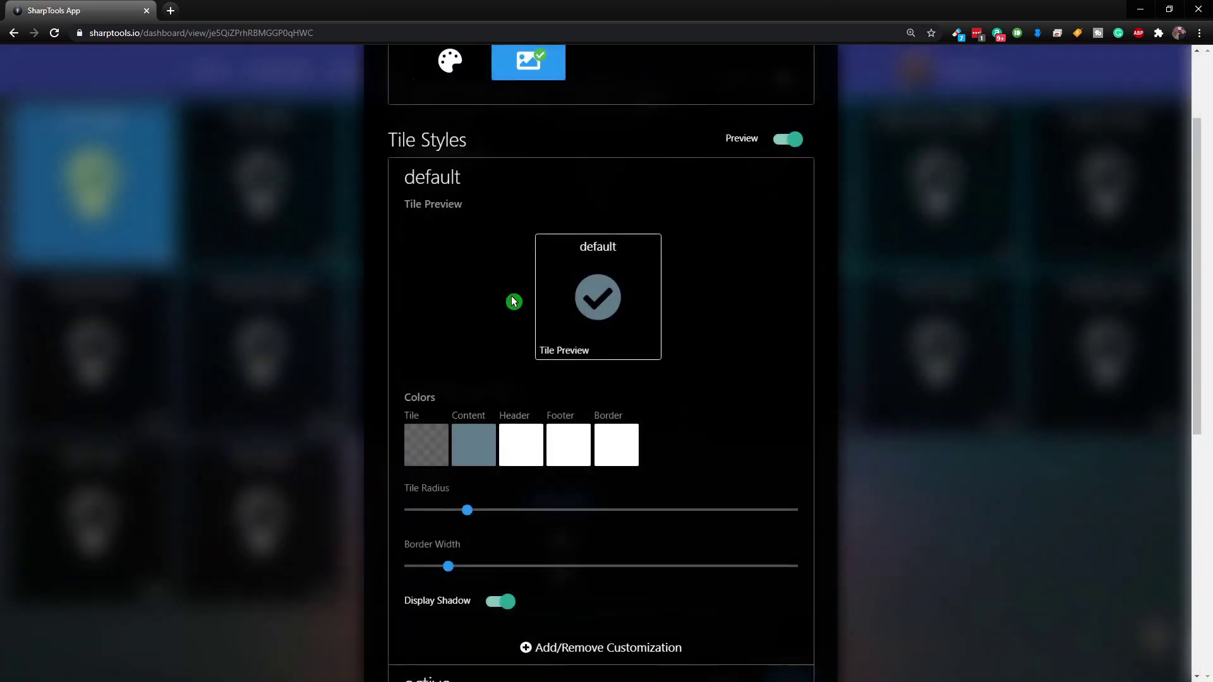
Add the Icon Animation, Header Font Size and Footer Font Size customizations to the default tile style
{"action": "scroll", "coordinate": [525, 654], "scroll_direction": "down", "scroll_amount": 3}
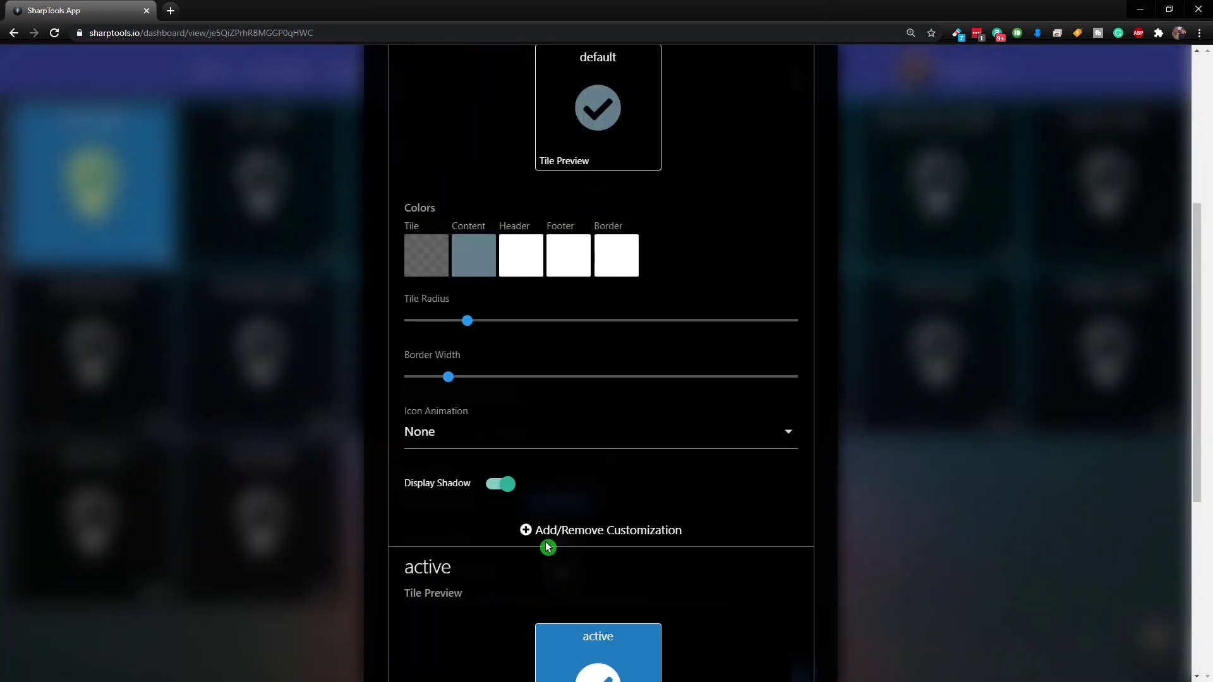
{"action": "left_click", "coordinate": [525, 529]}
{"action": "left_click", "coordinate": [536, 436]}
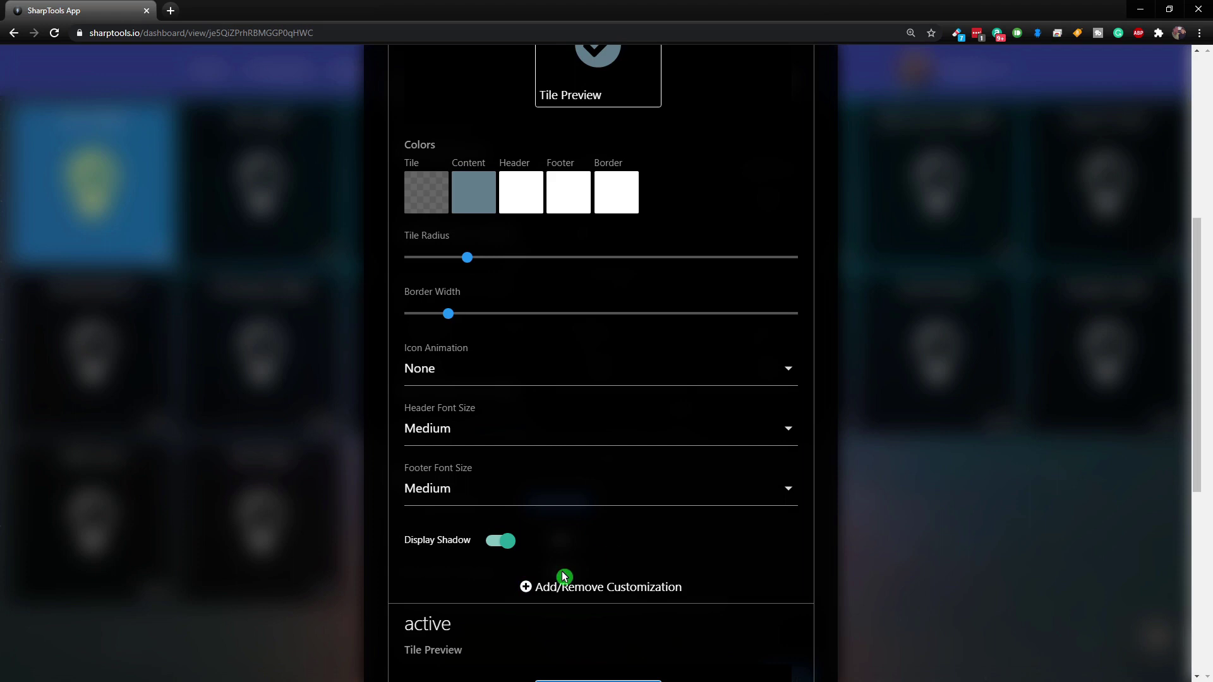
Review which customizations can be removed from the default style, close the list, and return to the style's settings
{"action": "left_click", "coordinate": [527, 587]}
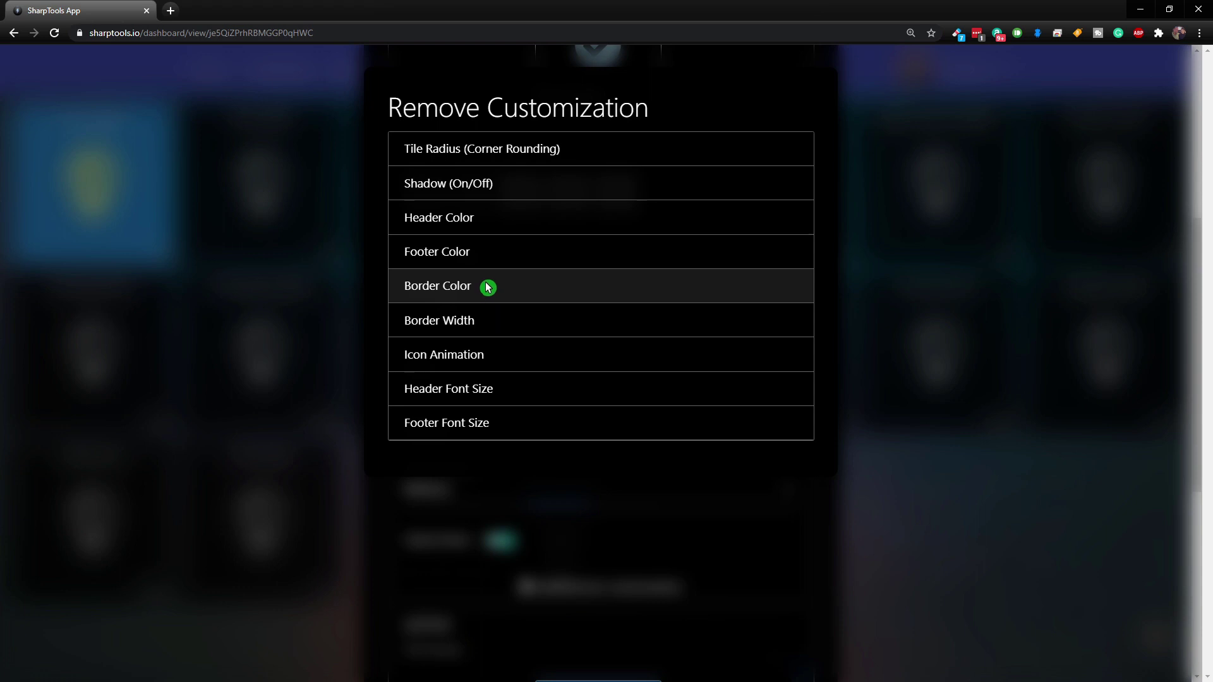
{"action": "left_click", "coordinate": [469, 301]}
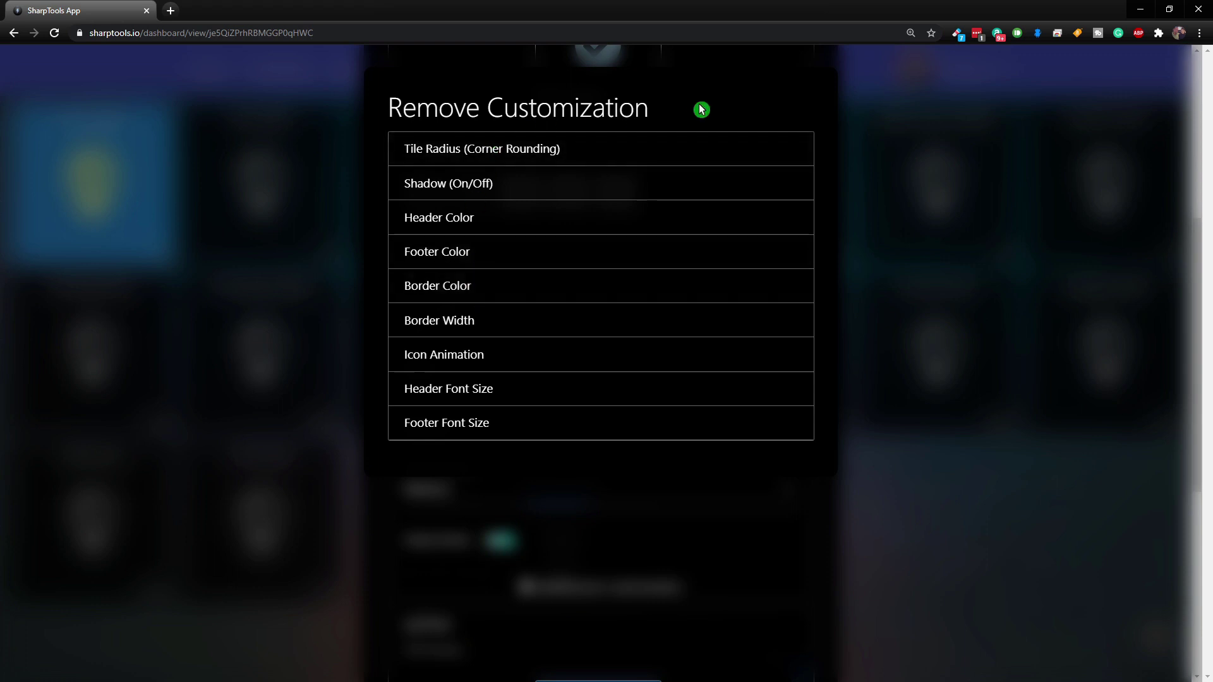
{"action": "left_click", "coordinate": [623, 500]}
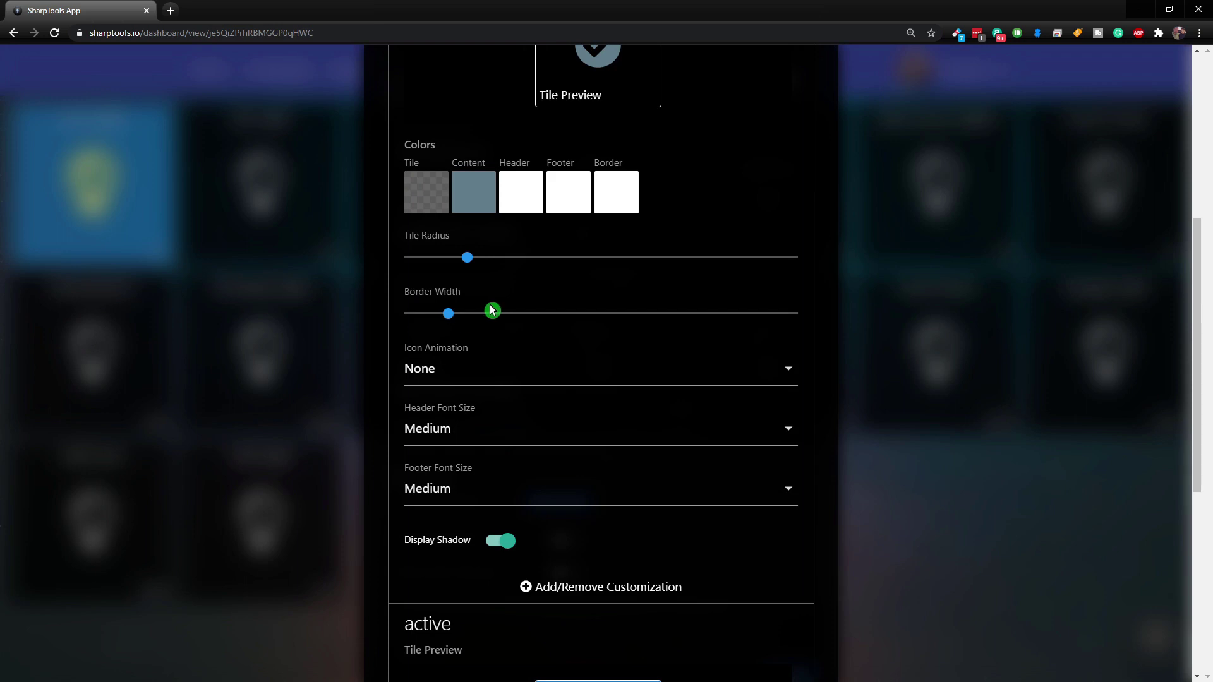
{"action": "scroll", "coordinate": [493, 311], "scroll_direction": "up", "scroll_amount": 3}
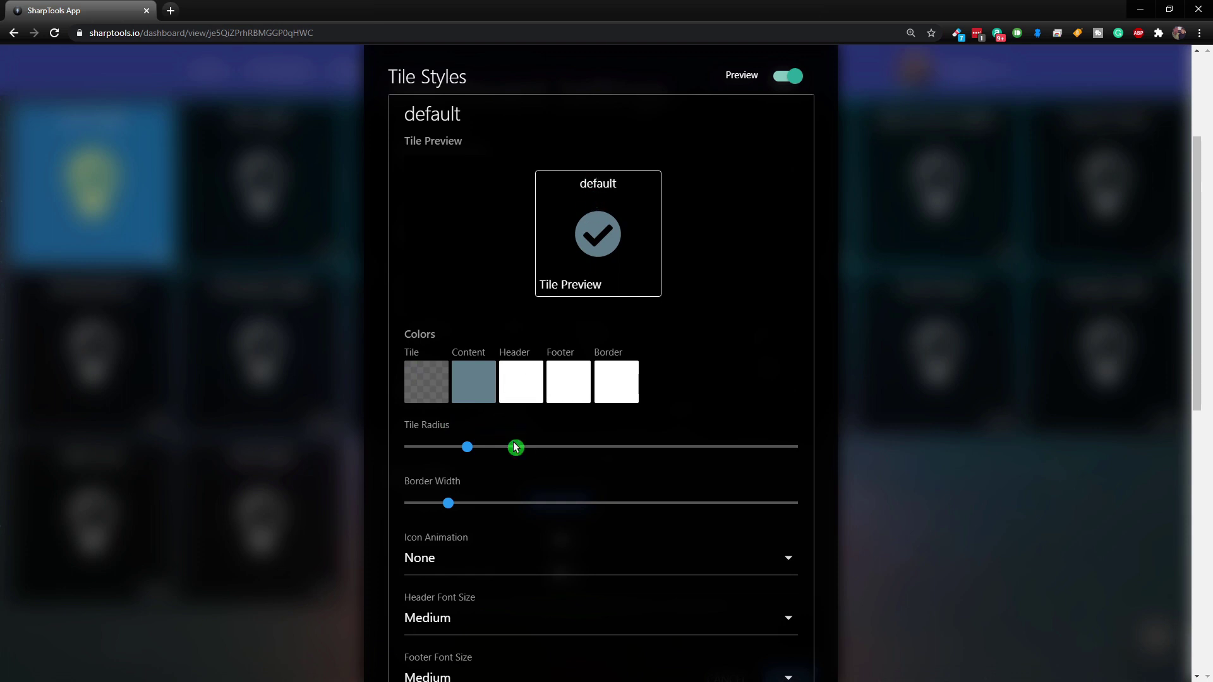
Set the default tile style's header color to periwinkle blue and its footer color to turquoise
{"action": "left_click", "coordinate": [526, 386]}
{"action": "left_click", "coordinate": [686, 403]}
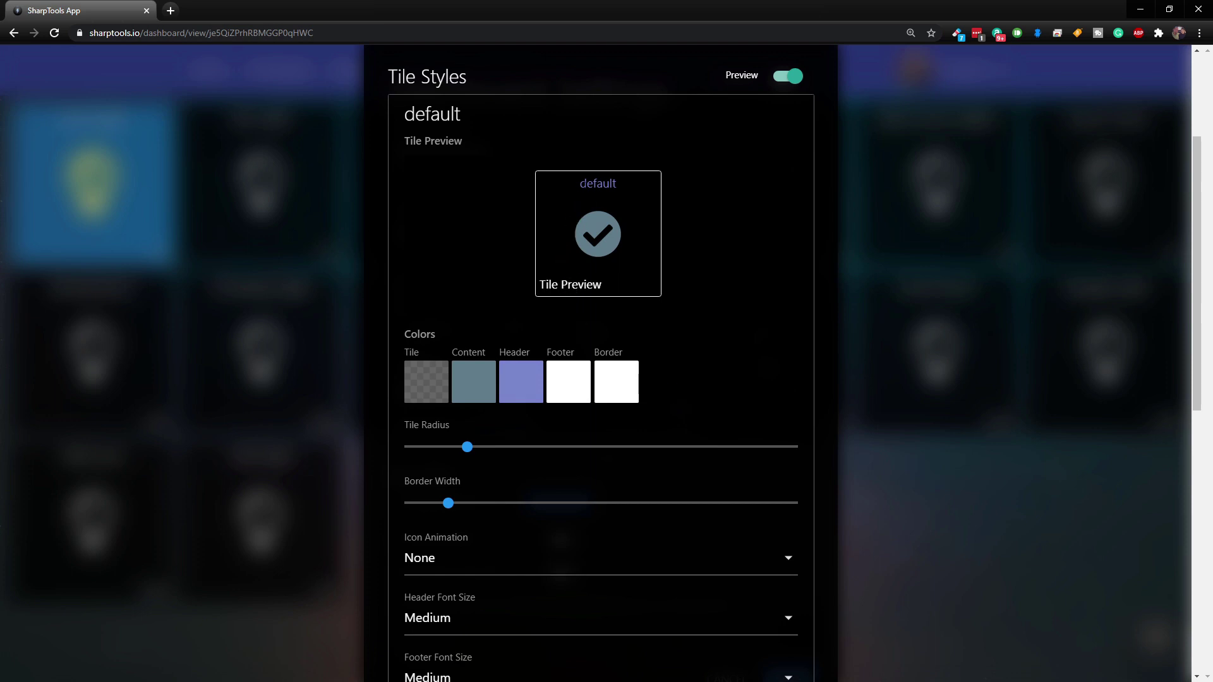
{"action": "right_click", "coordinate": [569, 384]}
{"action": "left_click", "coordinate": [563, 382]}
{"action": "left_click", "coordinate": [568, 384]}
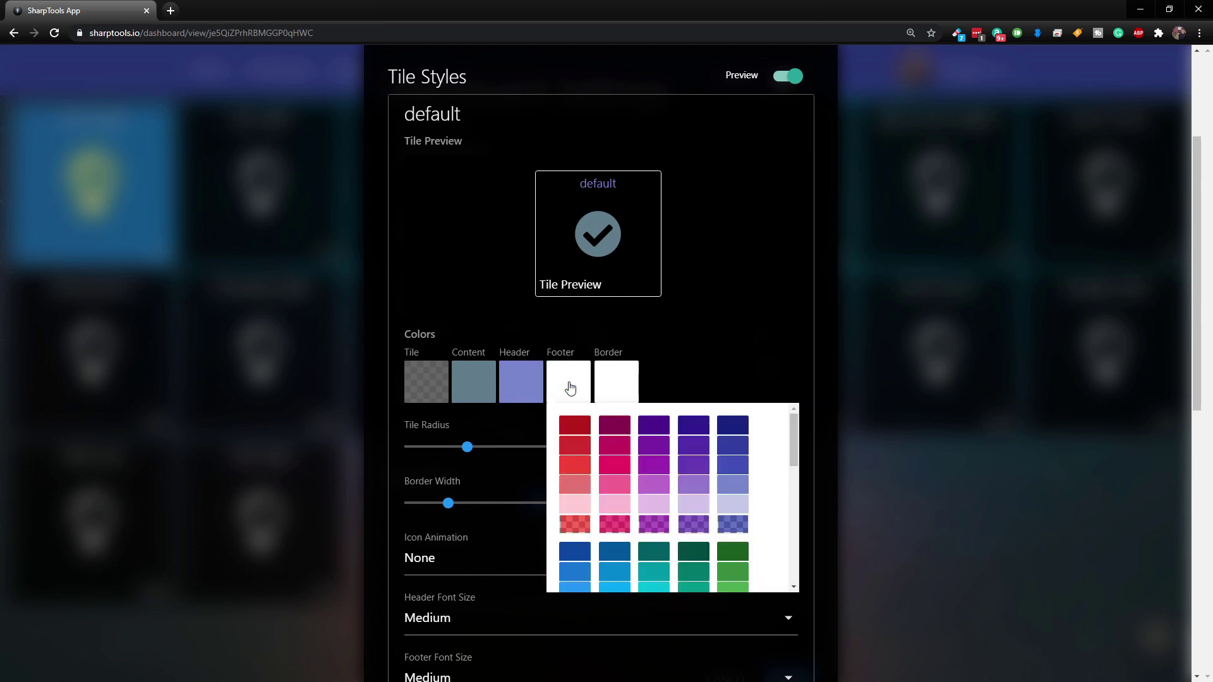
{"action": "left_click", "coordinate": [671, 562]}
Set the default tile style's border color to dark green and its tile radius to the maximum
{"action": "left_click", "coordinate": [618, 386]}
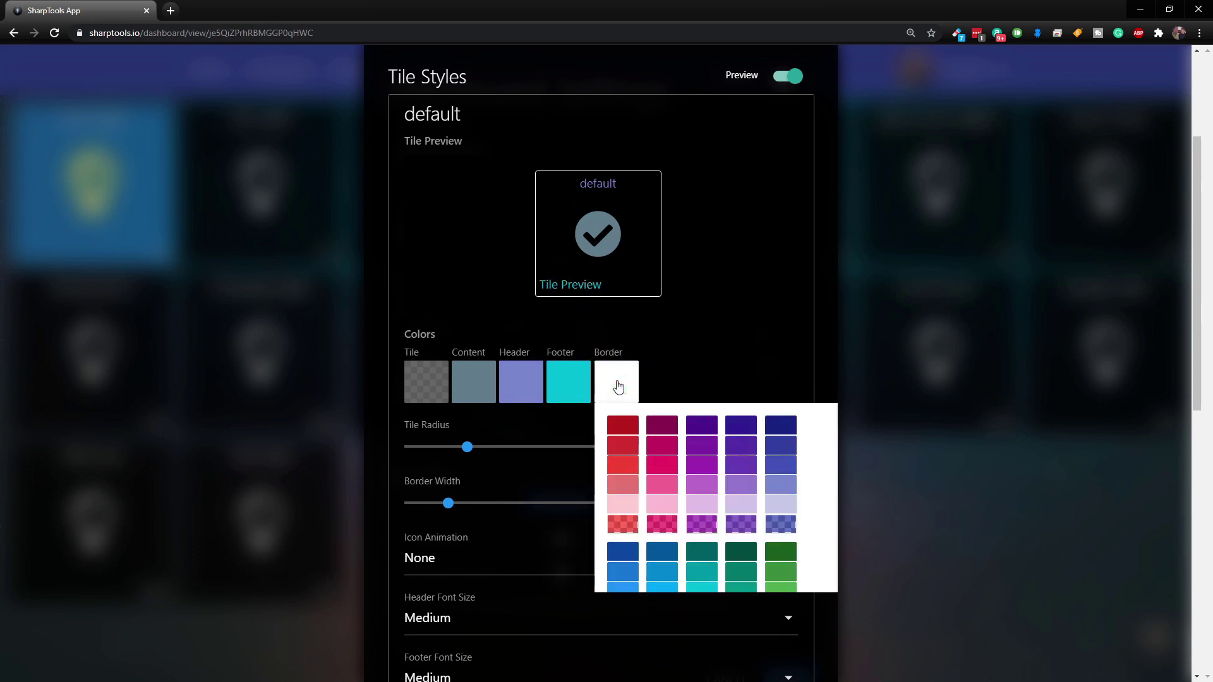
{"action": "left_click", "coordinate": [781, 553]}
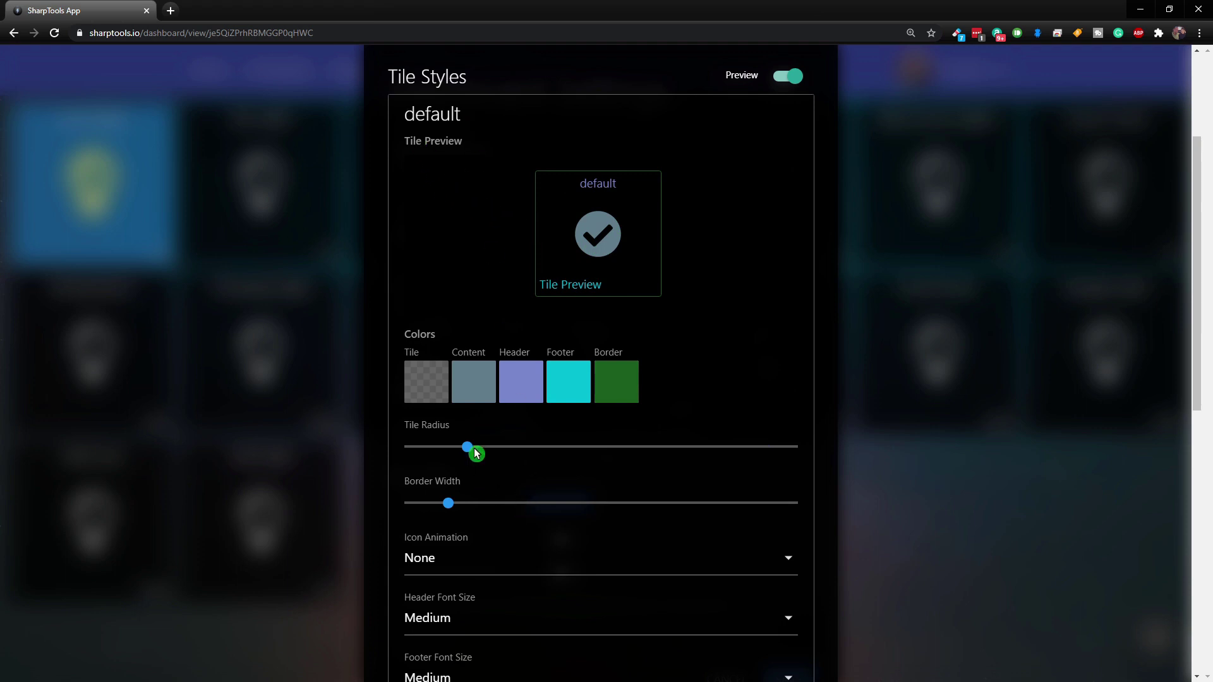
{"action": "left_click_drag", "start_coordinate": [471, 455], "coordinate": [402, 470]}
{"action": "left_click_drag", "start_coordinate": [415, 459], "coordinate": [819, 435]}
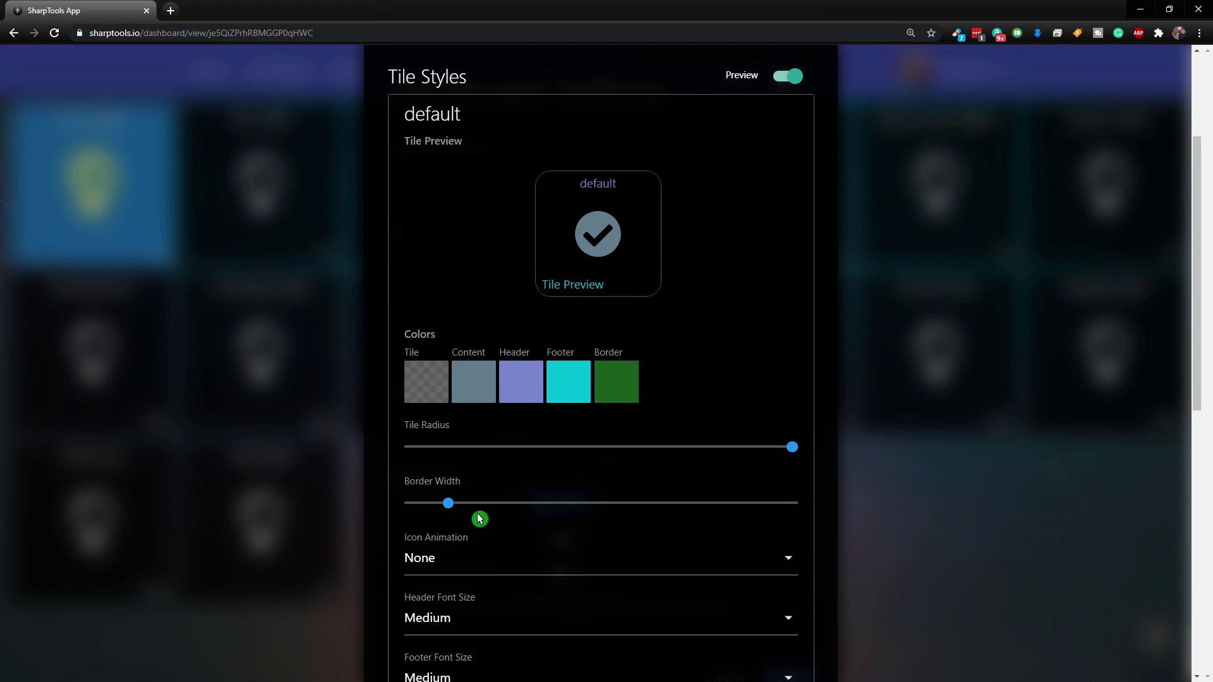
Set the default tile style's border width to 5
{"action": "left_click_drag", "start_coordinate": [459, 513], "coordinate": [661, 522]}
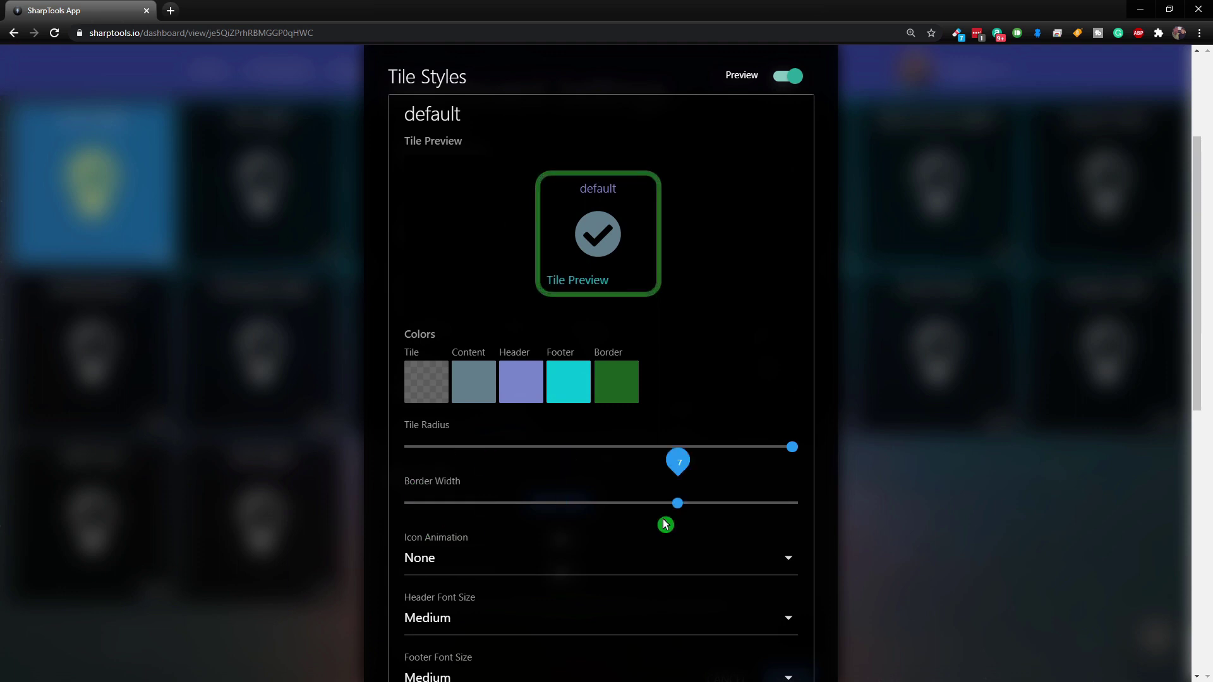
{"action": "left_click_drag", "start_coordinate": [685, 507], "coordinate": [604, 509]}
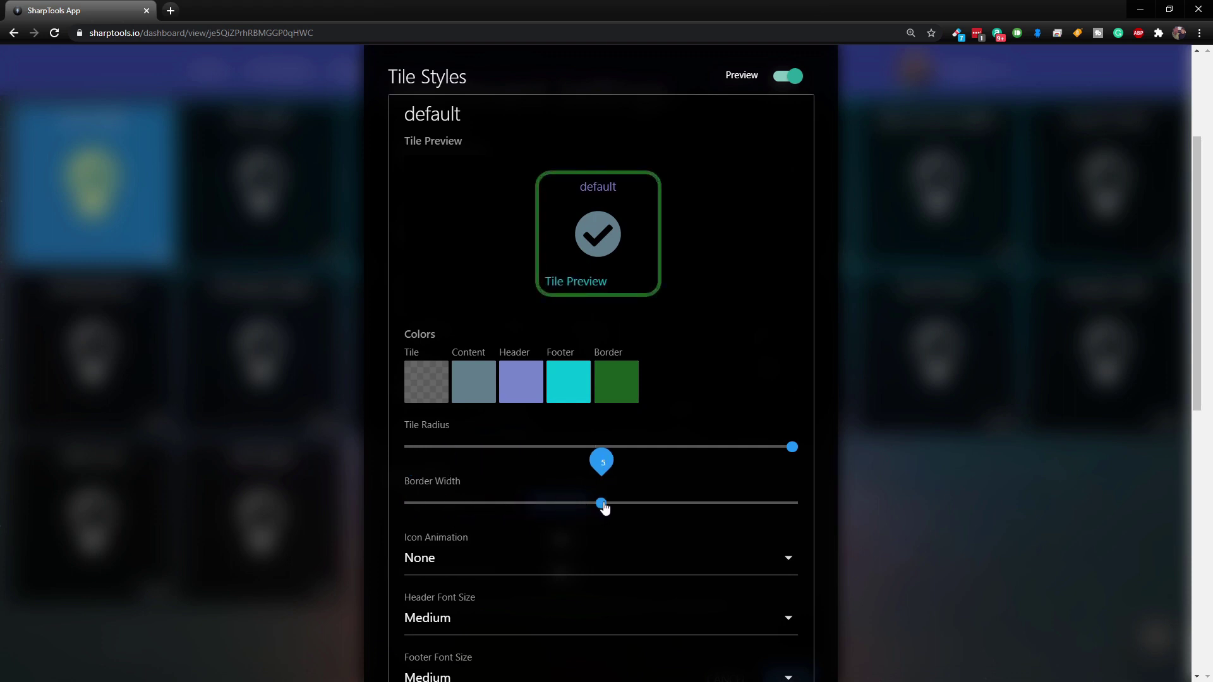
{"action": "left_click", "coordinate": [515, 542]}
Try the Rotate, Spin, Pulse and Pulsate icon animations on the default tile preview
{"action": "scroll", "coordinate": [493, 557], "scroll_direction": "down", "scroll_amount": 1}
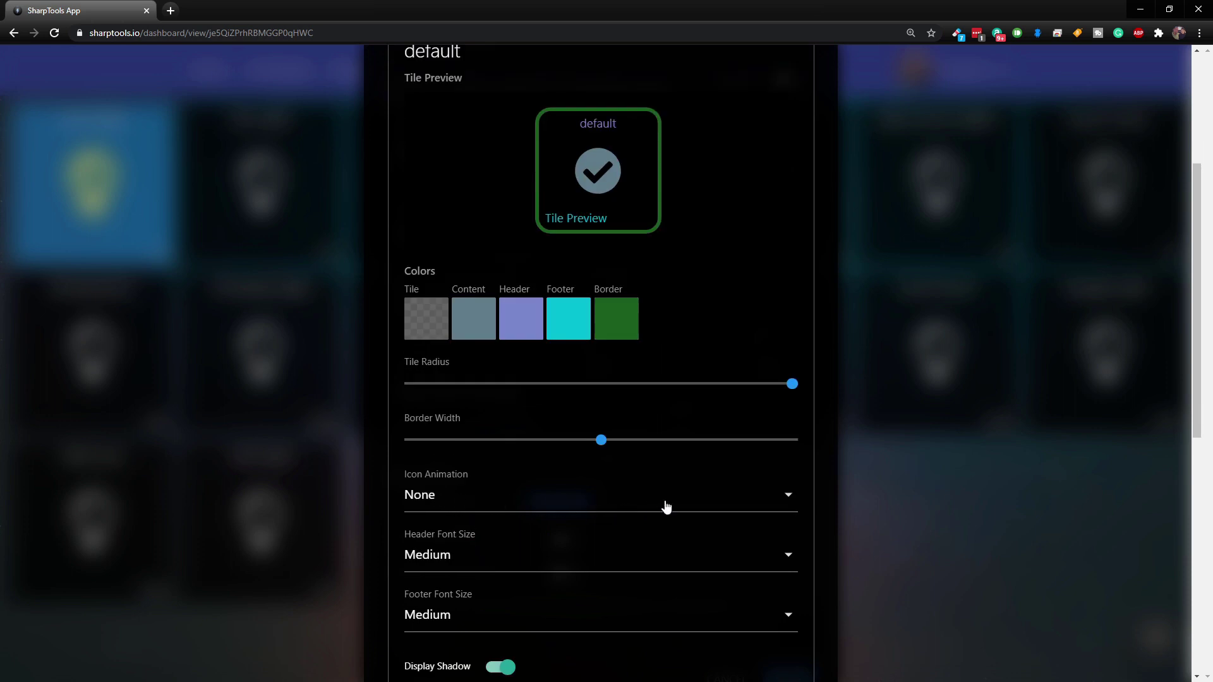
{"action": "left_click", "coordinate": [472, 505]}
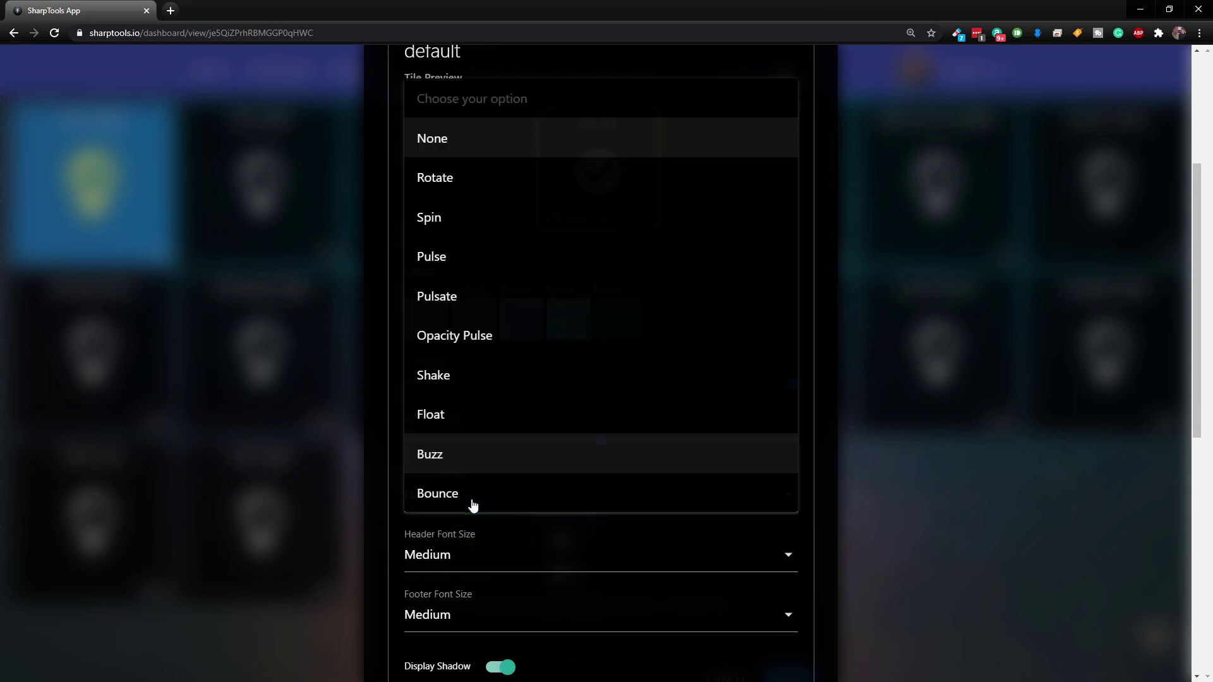
{"action": "left_click", "coordinate": [448, 180]}
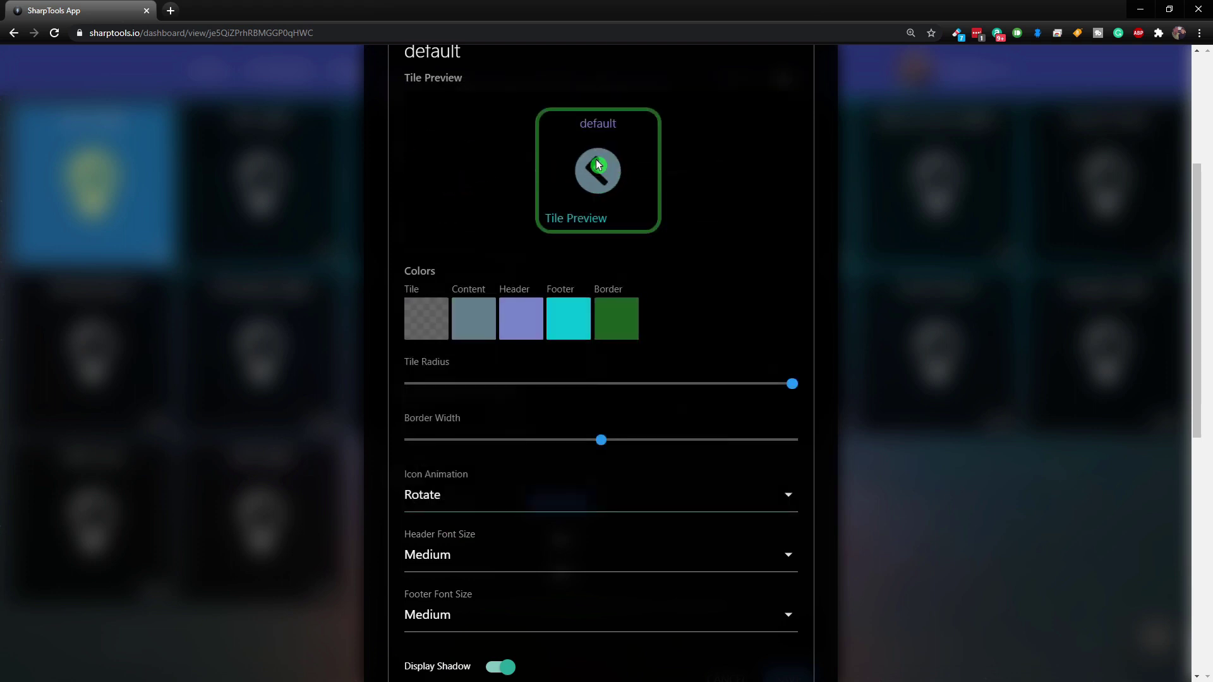
{"action": "left_click", "coordinate": [480, 495]}
{"action": "left_click", "coordinate": [440, 216]}
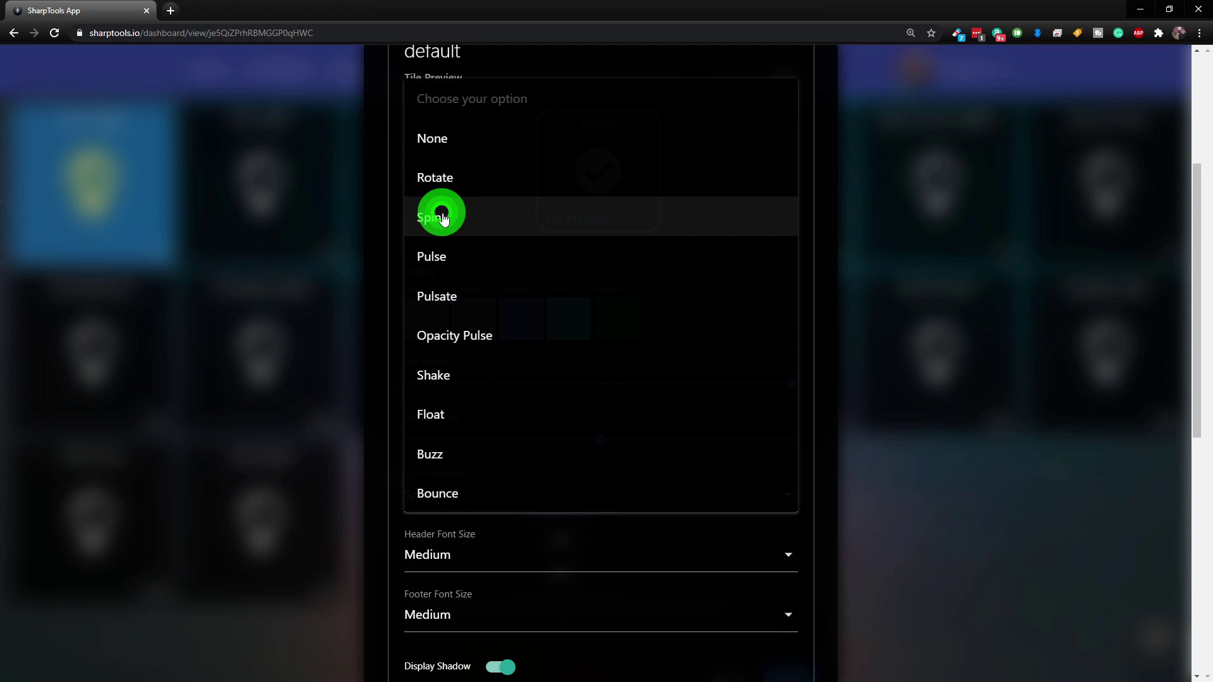
{"action": "left_click", "coordinate": [530, 487]}
{"action": "left_click", "coordinate": [450, 261]}
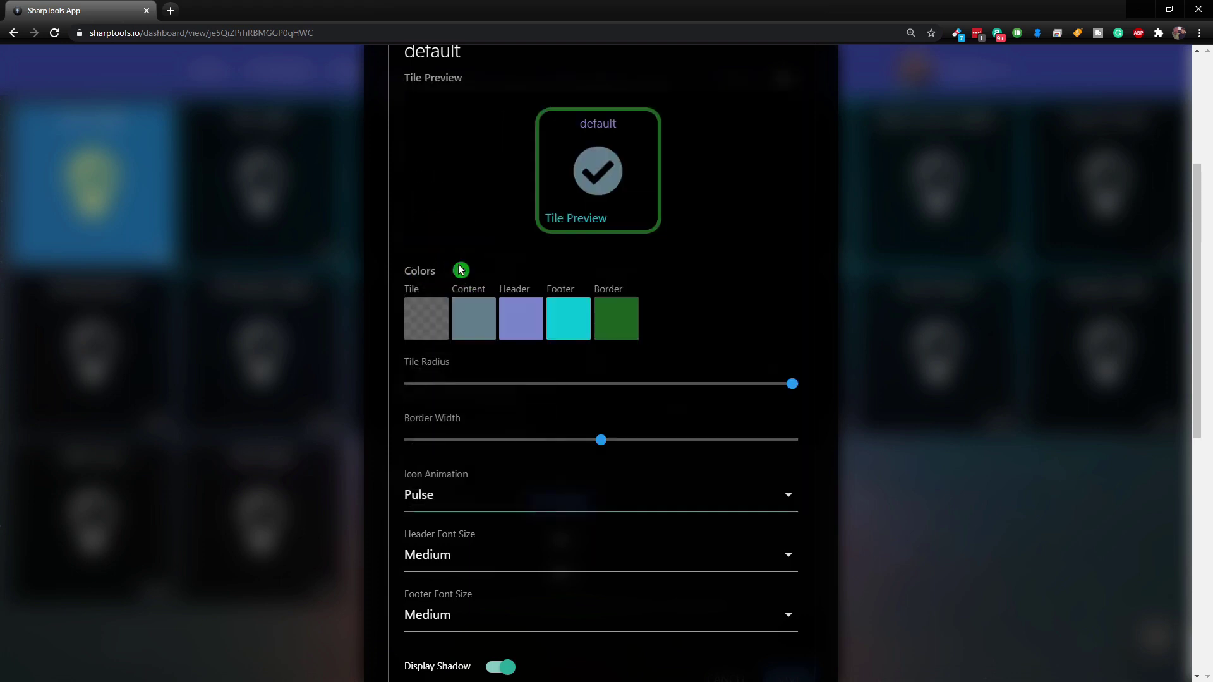
{"action": "left_click", "coordinate": [488, 505]}
{"action": "left_click", "coordinate": [549, 497]}
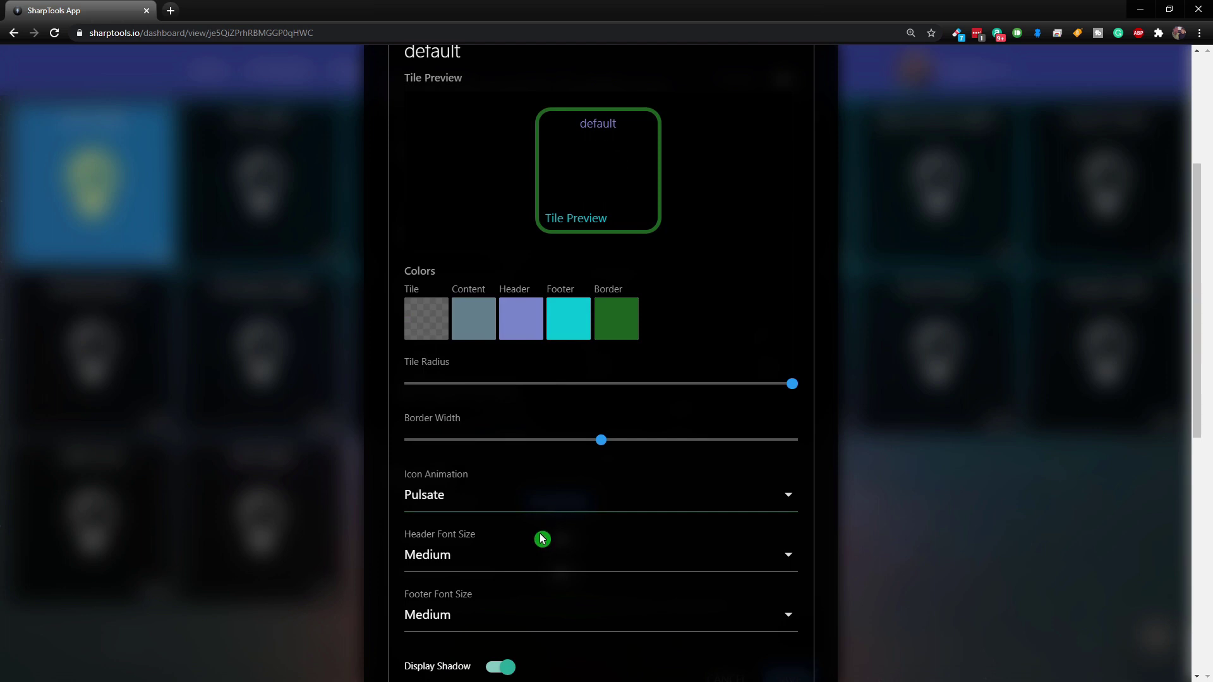
Try the Opacity Pulse, Shake, Float and Buzz icon animations on the default tile preview
{"action": "left_click", "coordinate": [539, 499]}
{"action": "left_click", "coordinate": [463, 331]}
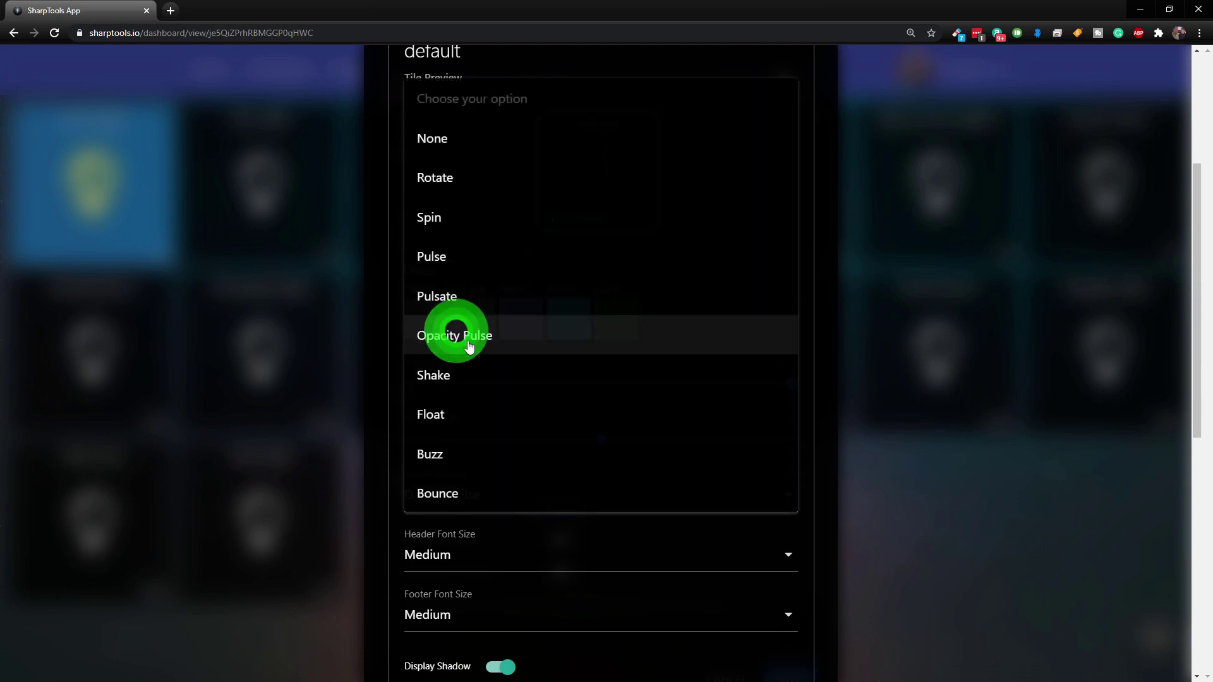
{"action": "left_click", "coordinate": [584, 514]}
{"action": "left_click", "coordinate": [442, 381]}
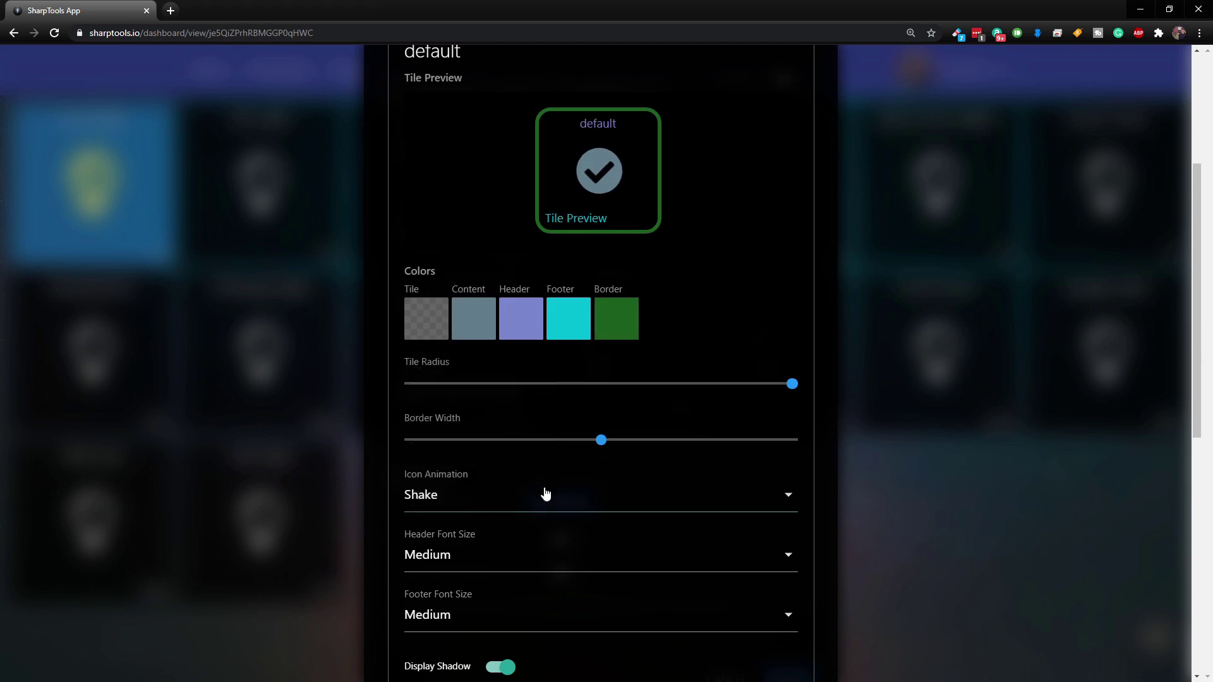
{"action": "left_click", "coordinate": [478, 499]}
{"action": "left_click", "coordinate": [447, 411]}
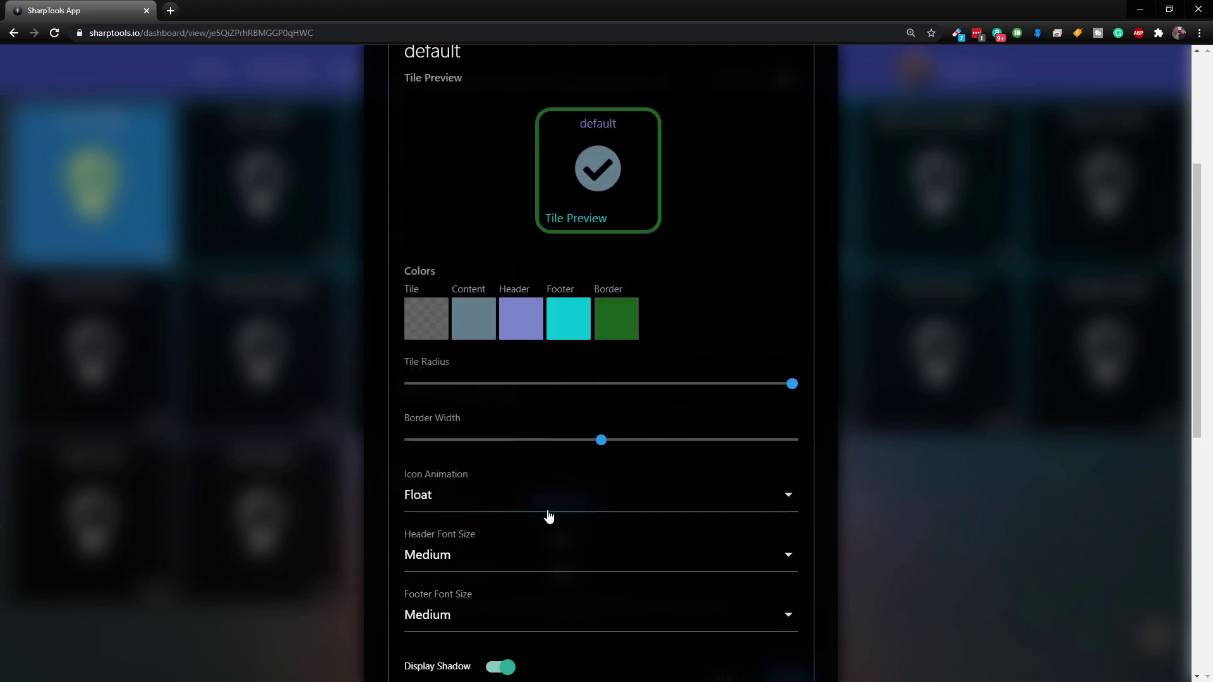
{"action": "left_click", "coordinate": [547, 517]}
{"action": "left_click", "coordinate": [461, 460]}
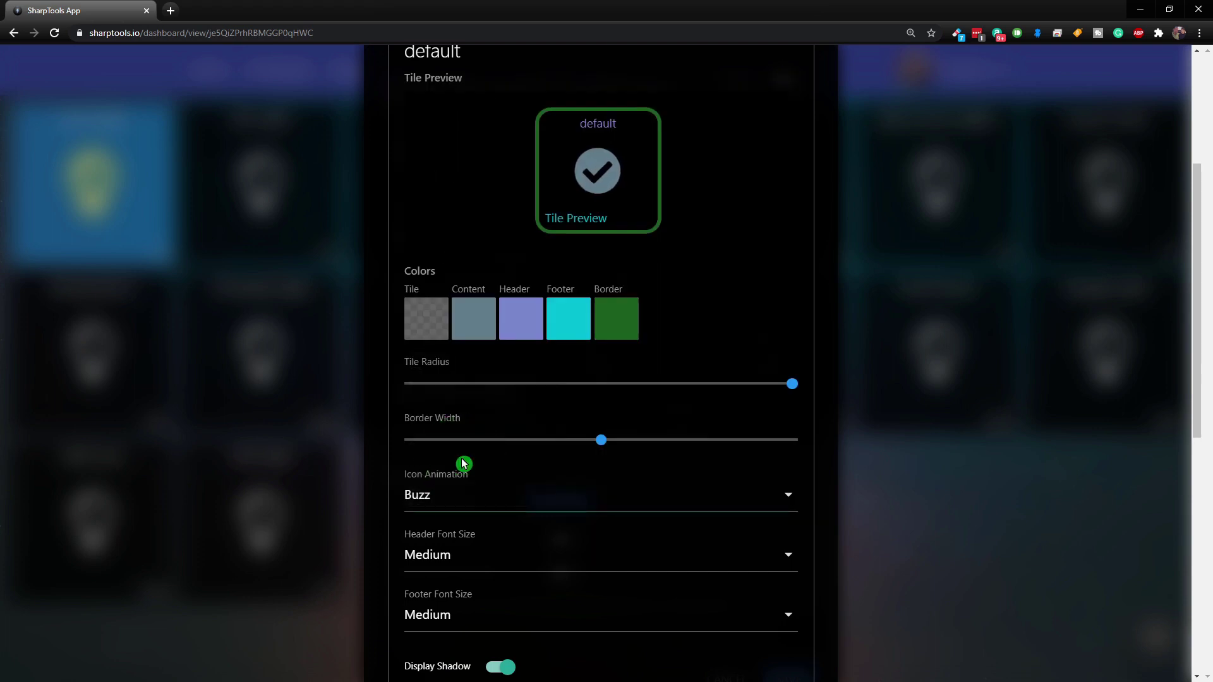
Preview the Bounce icon animation on the default tile style and set the animation to Opacity Pulse
{"action": "left_click", "coordinate": [463, 495]}
{"action": "left_click", "coordinate": [458, 497]}
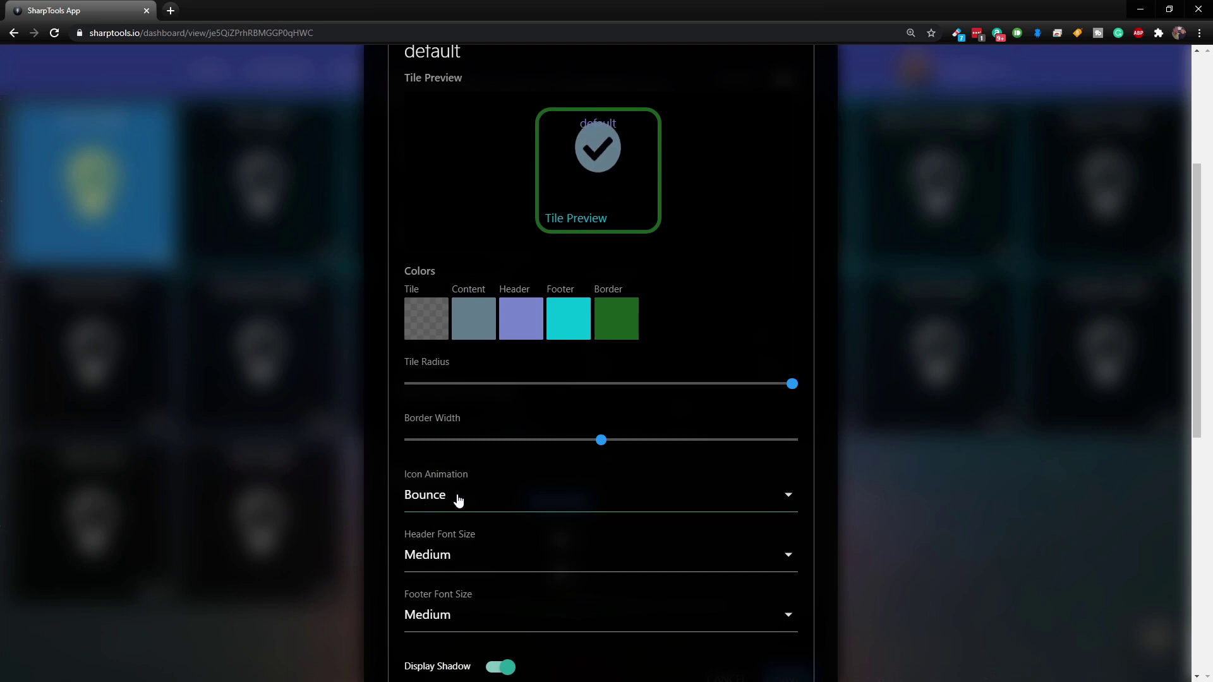
{"action": "left_click", "coordinate": [458, 499]}
{"action": "left_click", "coordinate": [455, 336]}
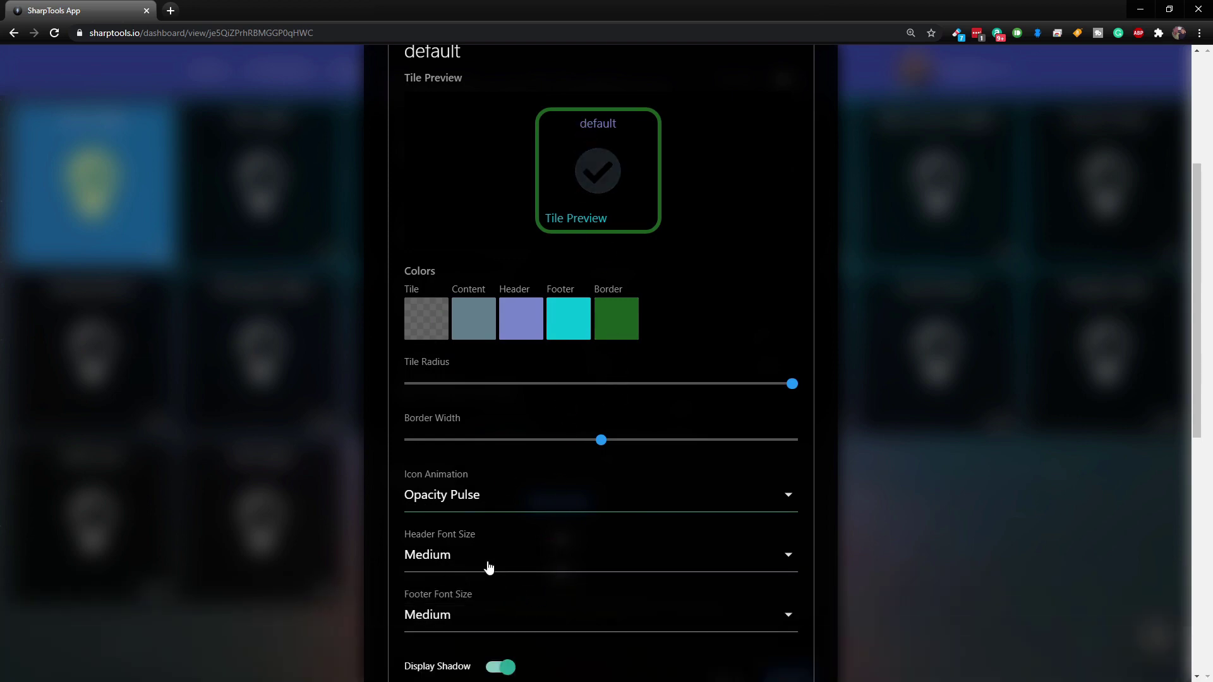
Set the default tile style's header font size to Extra Large and its footer font size to Large
{"action": "left_click", "coordinate": [487, 565]}
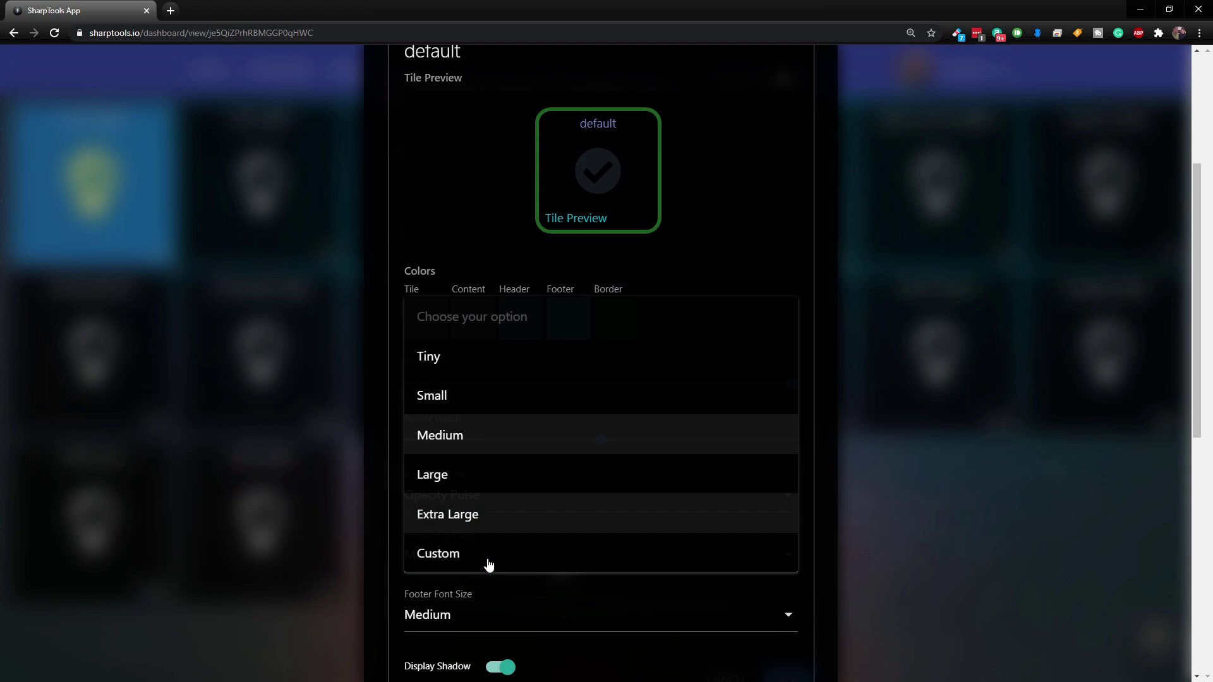
{"action": "left_click", "coordinate": [447, 356]}
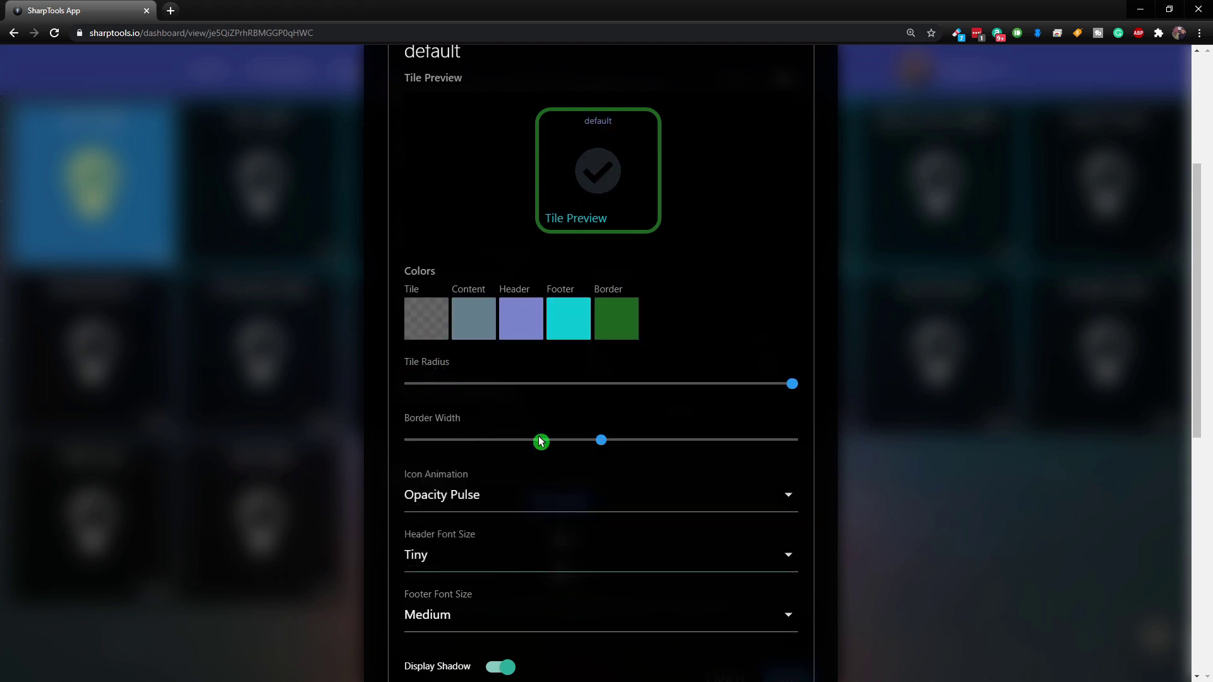
{"action": "left_click", "coordinate": [462, 557]}
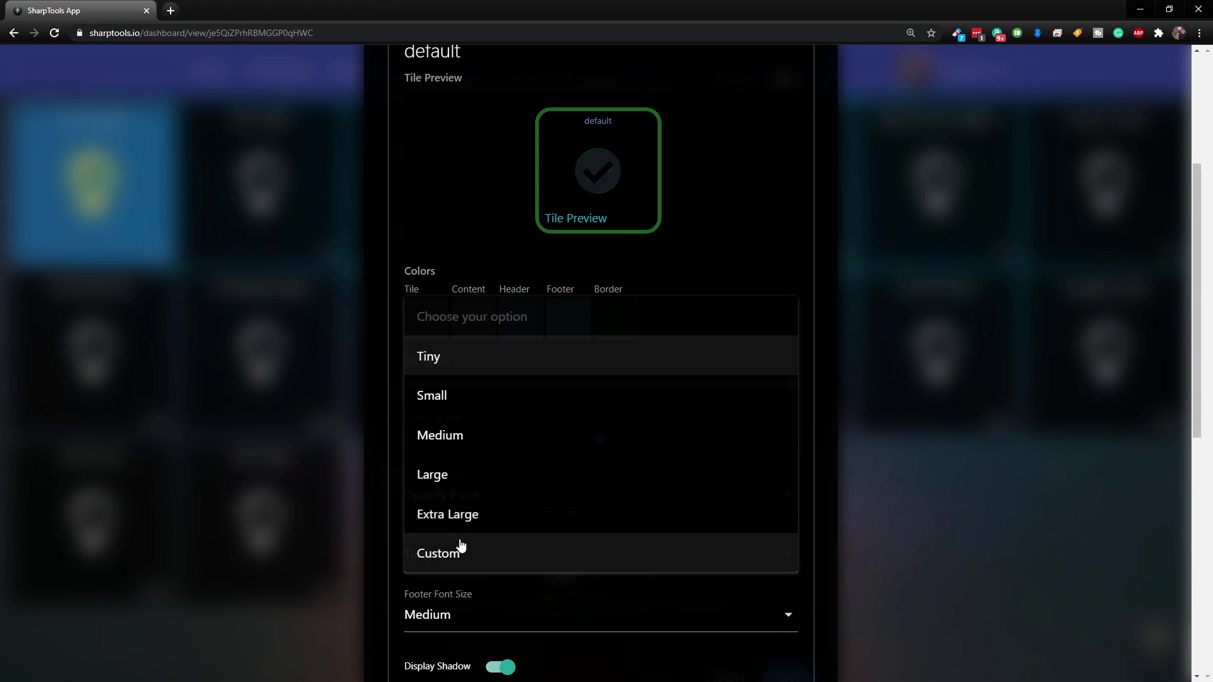
{"action": "left_click", "coordinate": [462, 523]}
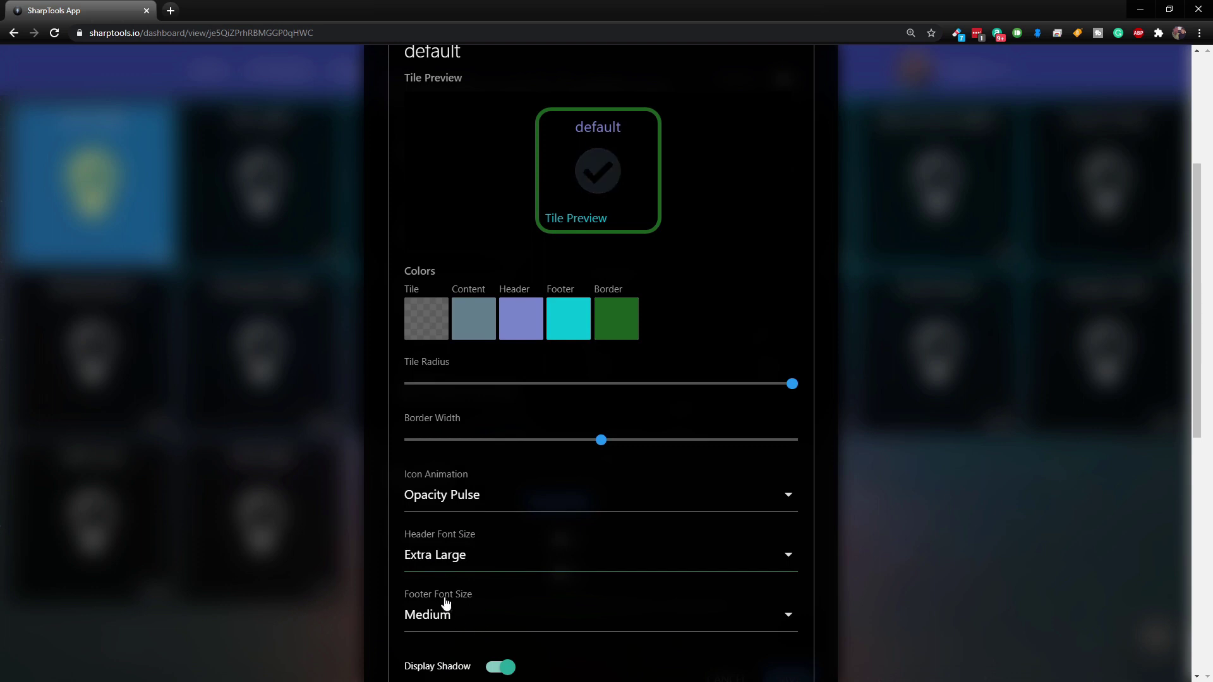
{"action": "left_click", "coordinate": [484, 623]}
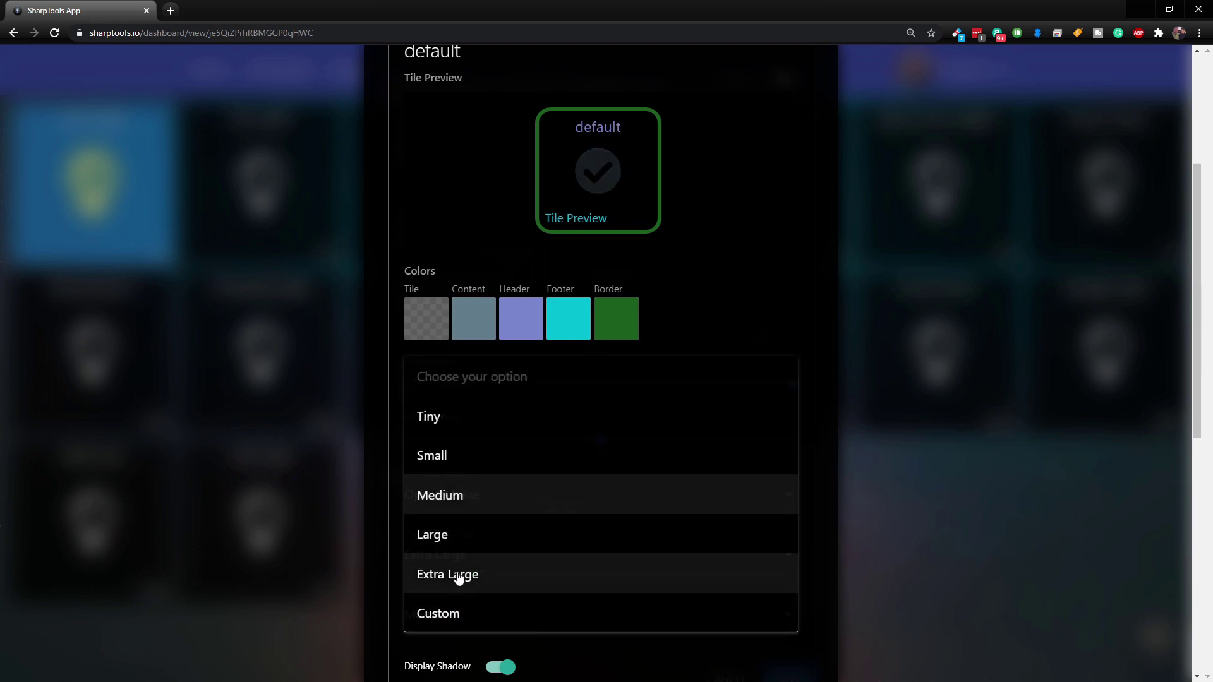
{"action": "left_click", "coordinate": [457, 547]}
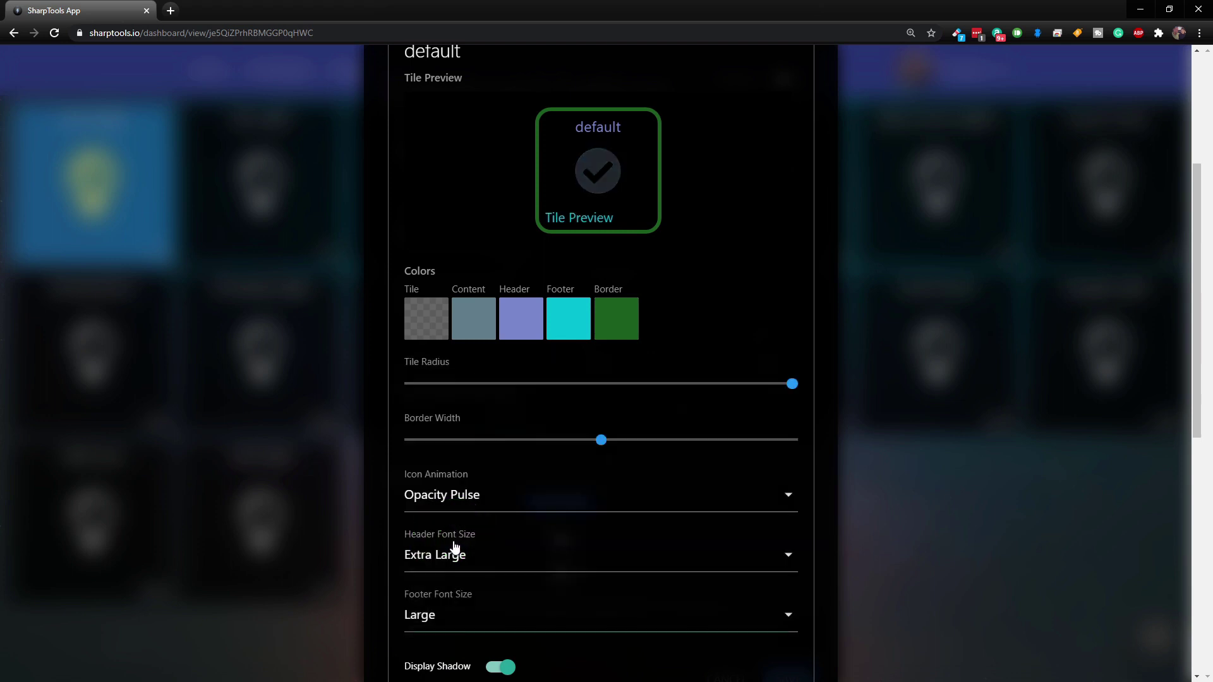
Turn the default tile style's shadow off and back on to compare the tile preview
{"action": "scroll", "coordinate": [513, 485], "scroll_direction": "down", "scroll_amount": 2}
{"action": "scroll", "coordinate": [549, 488], "scroll_direction": "up", "scroll_amount": 2}
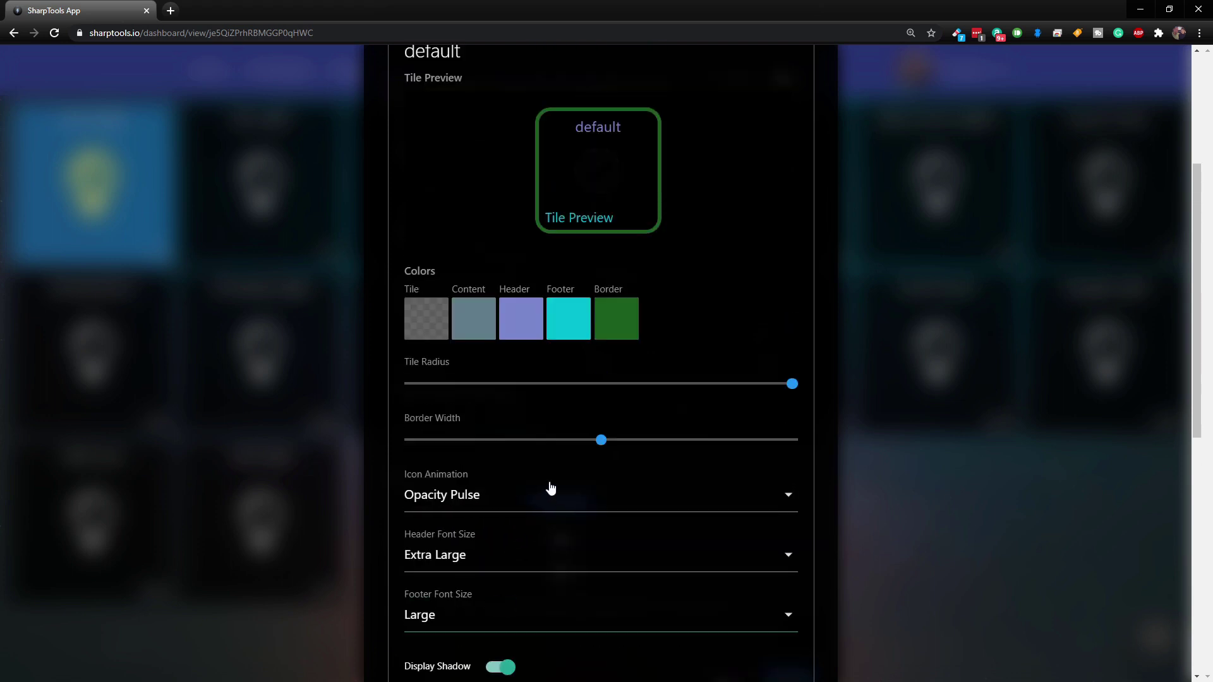
{"action": "scroll", "coordinate": [531, 583], "scroll_direction": "down", "scroll_amount": 1}
{"action": "left_click", "coordinate": [503, 606]}
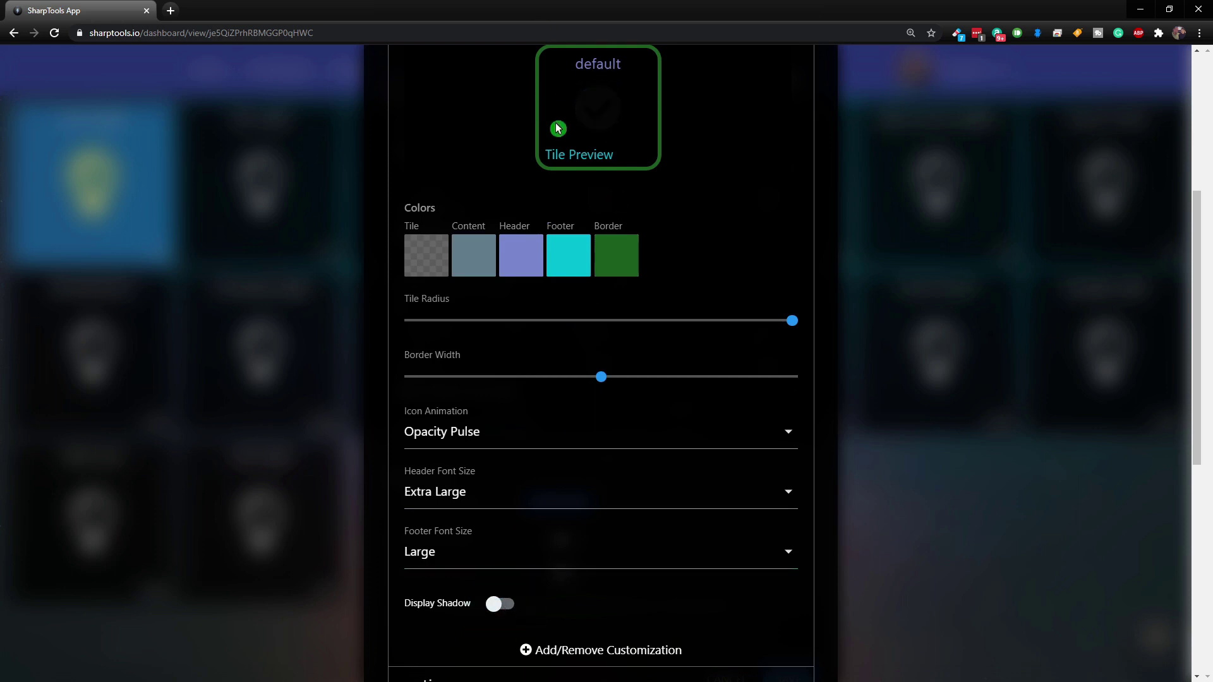
{"action": "left_click", "coordinate": [497, 607]}
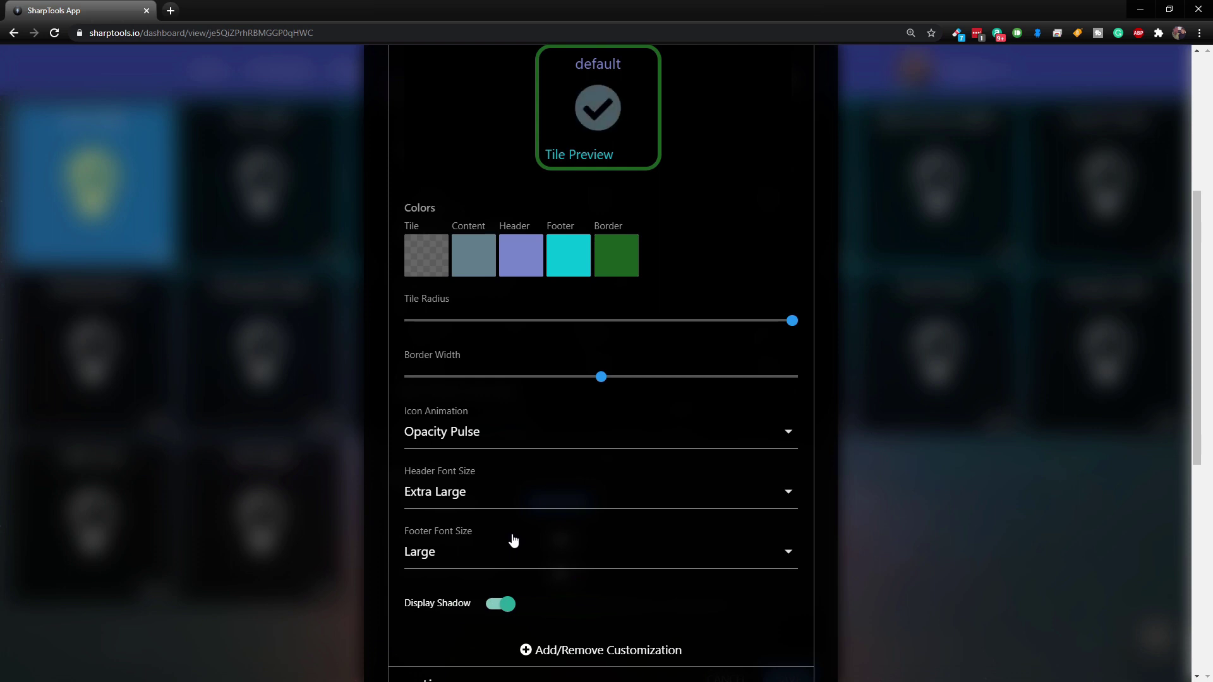
Compare the active tile style's preview and colors with the customizations of the default style
{"action": "scroll", "coordinate": [667, 518], "scroll_direction": "down", "scroll_amount": 4}
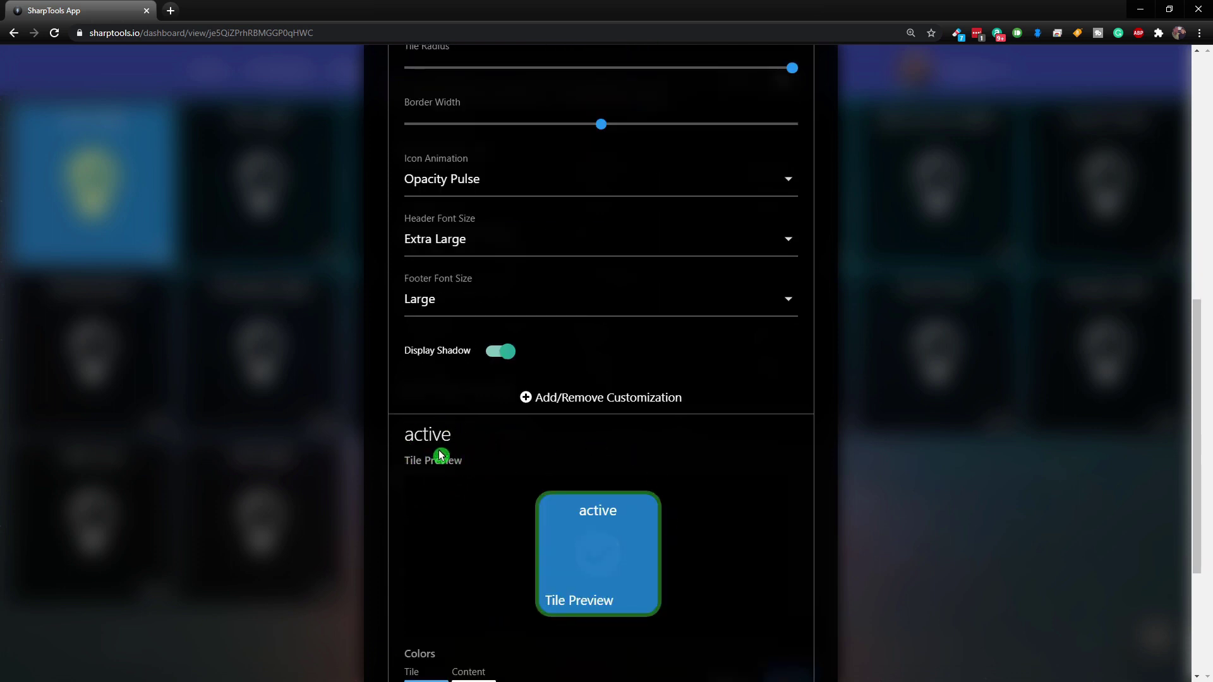
{"action": "scroll", "coordinate": [463, 466], "scroll_direction": "down", "scroll_amount": 1}
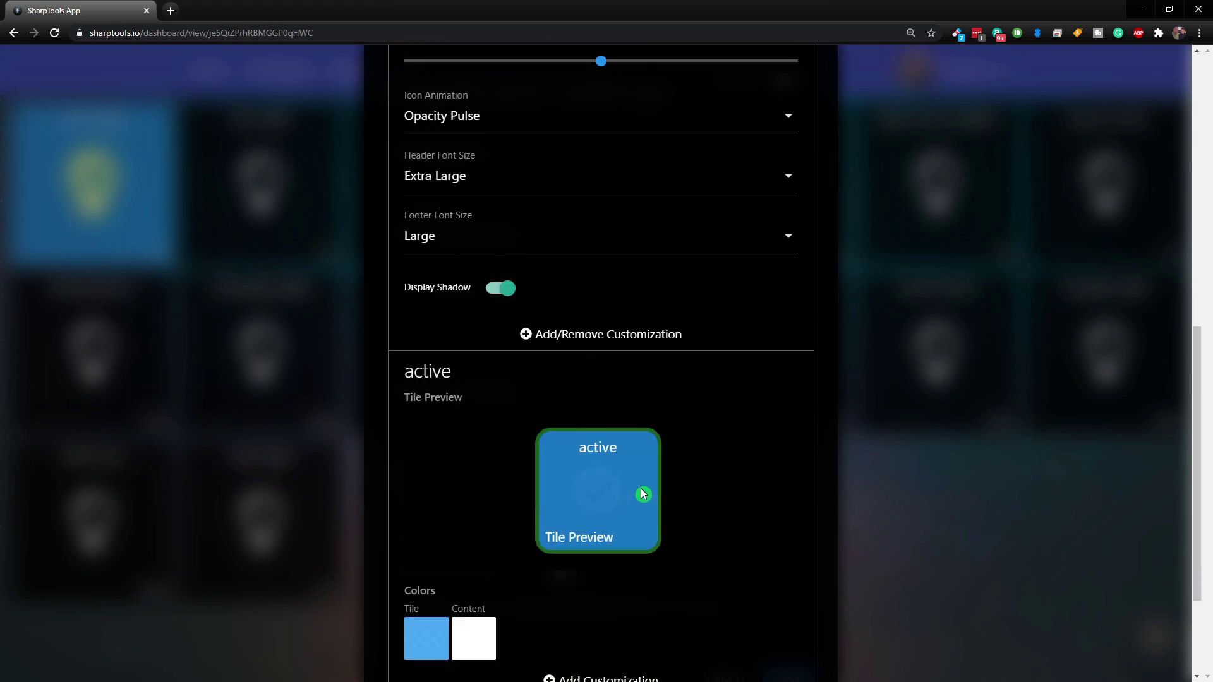
{"action": "scroll", "coordinate": [560, 420], "scroll_direction": "up", "scroll_amount": 8}
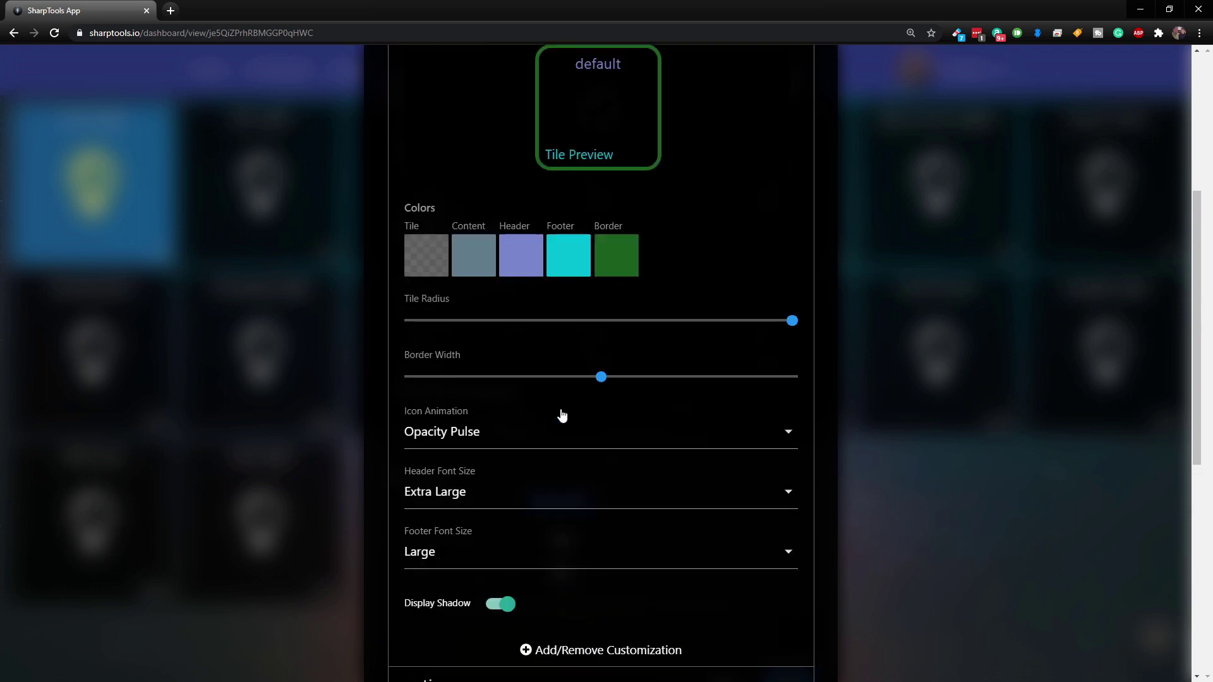
{"action": "scroll", "coordinate": [617, 304], "scroll_direction": "up", "scroll_amount": 1}
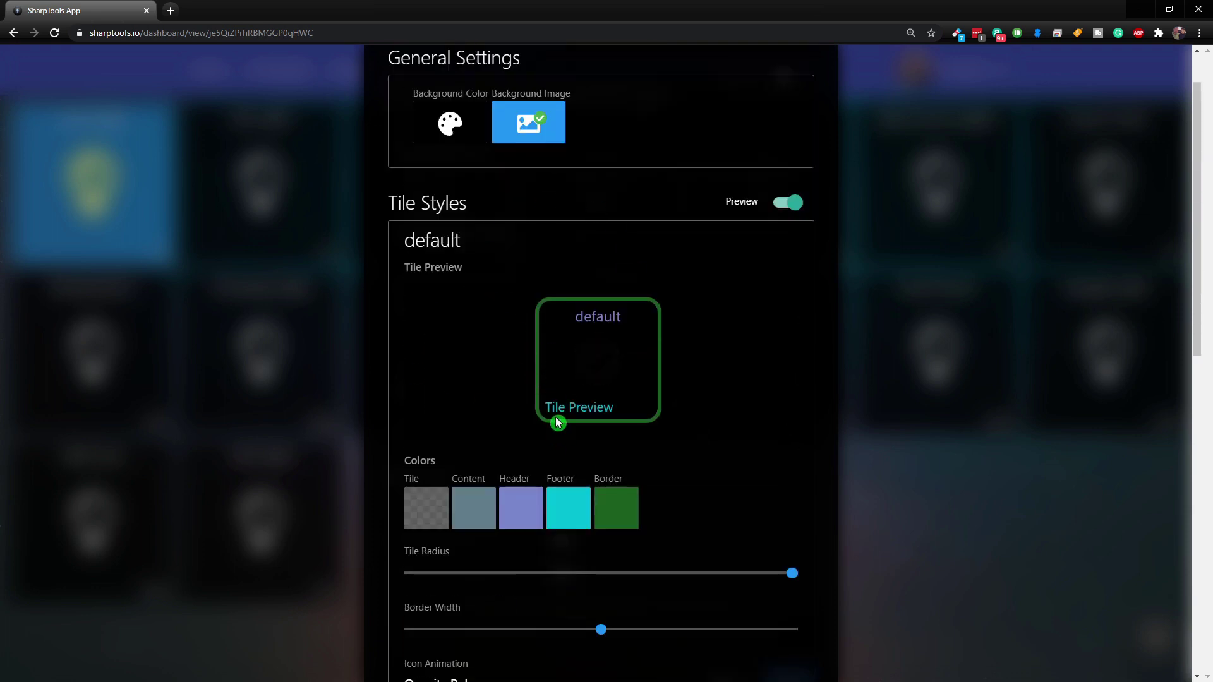
{"action": "scroll", "coordinate": [541, 437], "scroll_direction": "down", "scroll_amount": 2}
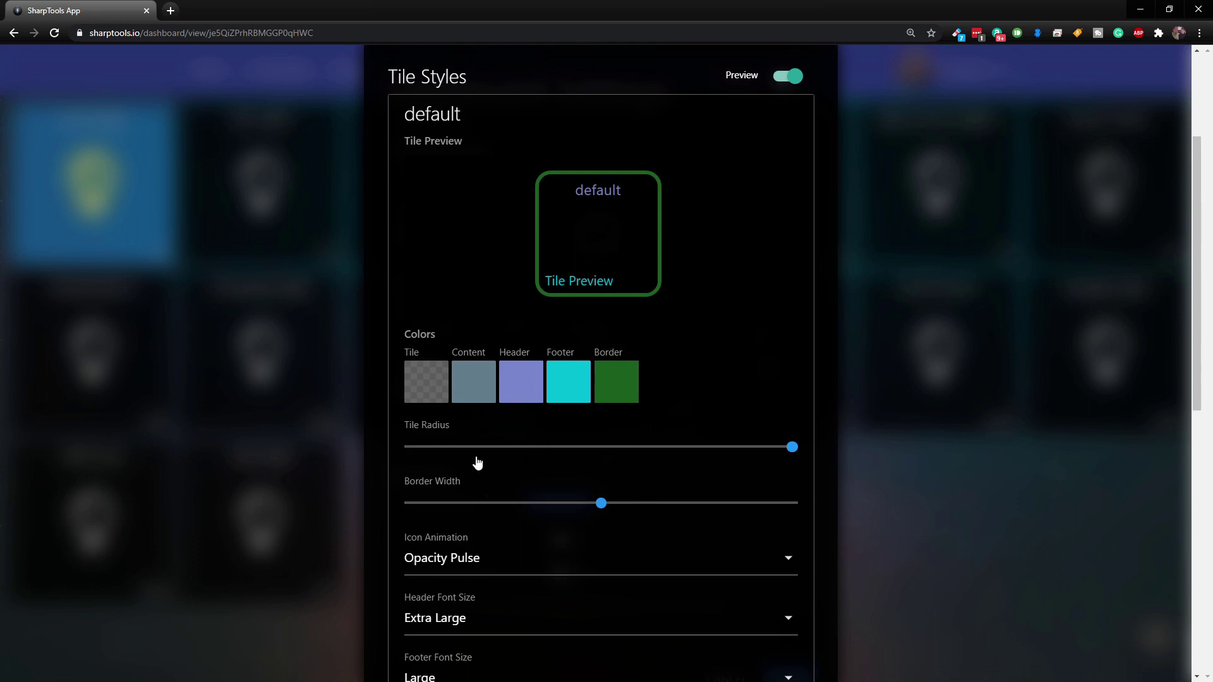
{"action": "scroll", "coordinate": [526, 474], "scroll_direction": "down", "scroll_amount": 7}
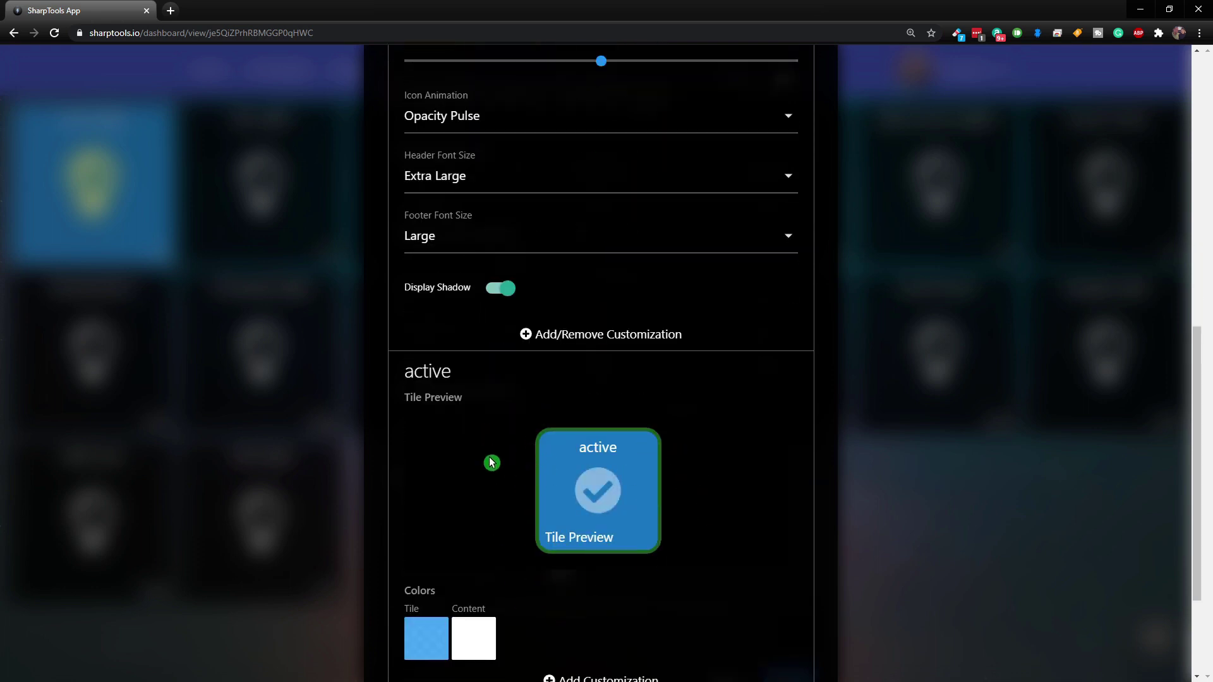
{"action": "scroll", "coordinate": [490, 463], "scroll_direction": "down", "scroll_amount": 1}
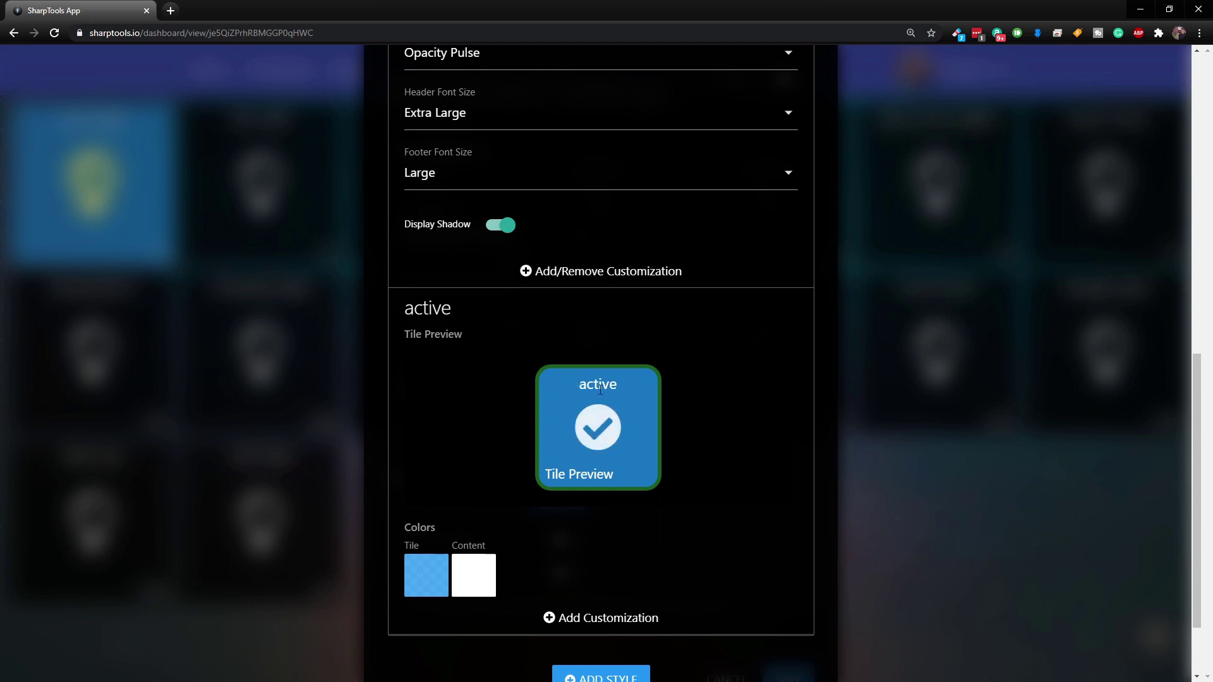
Add an Icon Animation customization of None to the active tile style and compare its preview with the default style's
{"action": "scroll", "coordinate": [599, 462], "scroll_direction": "up", "scroll_amount": 8}
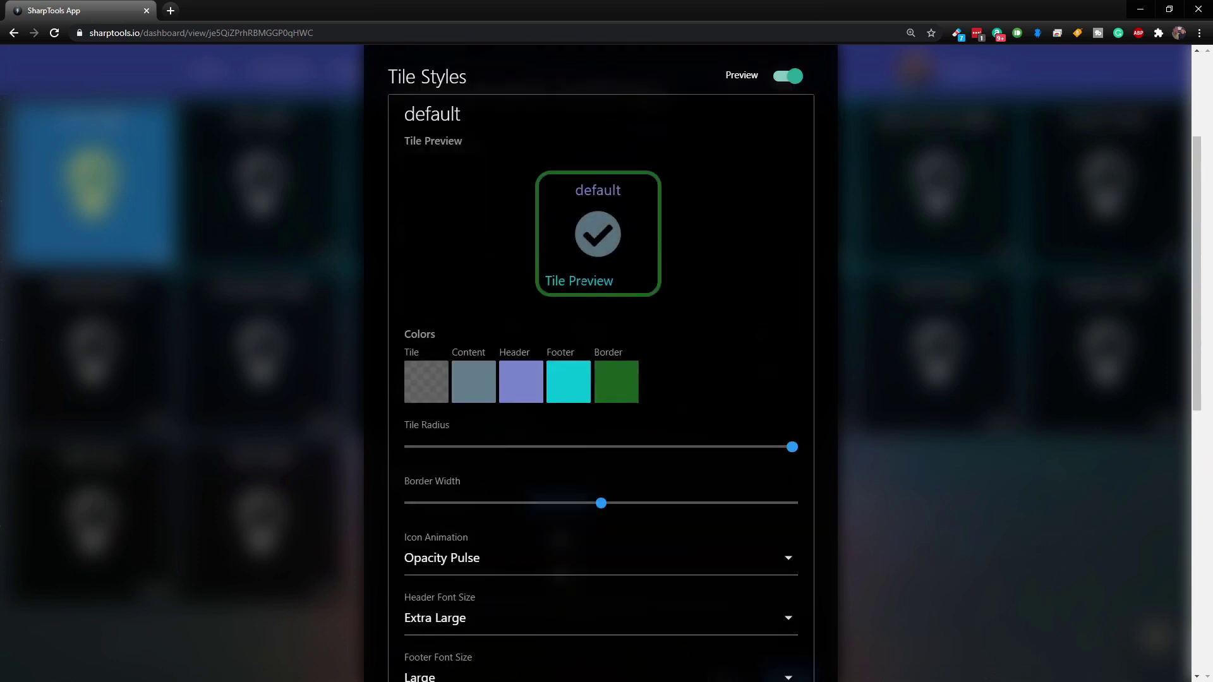
{"action": "scroll", "coordinate": [632, 360], "scroll_direction": "down", "scroll_amount": 7}
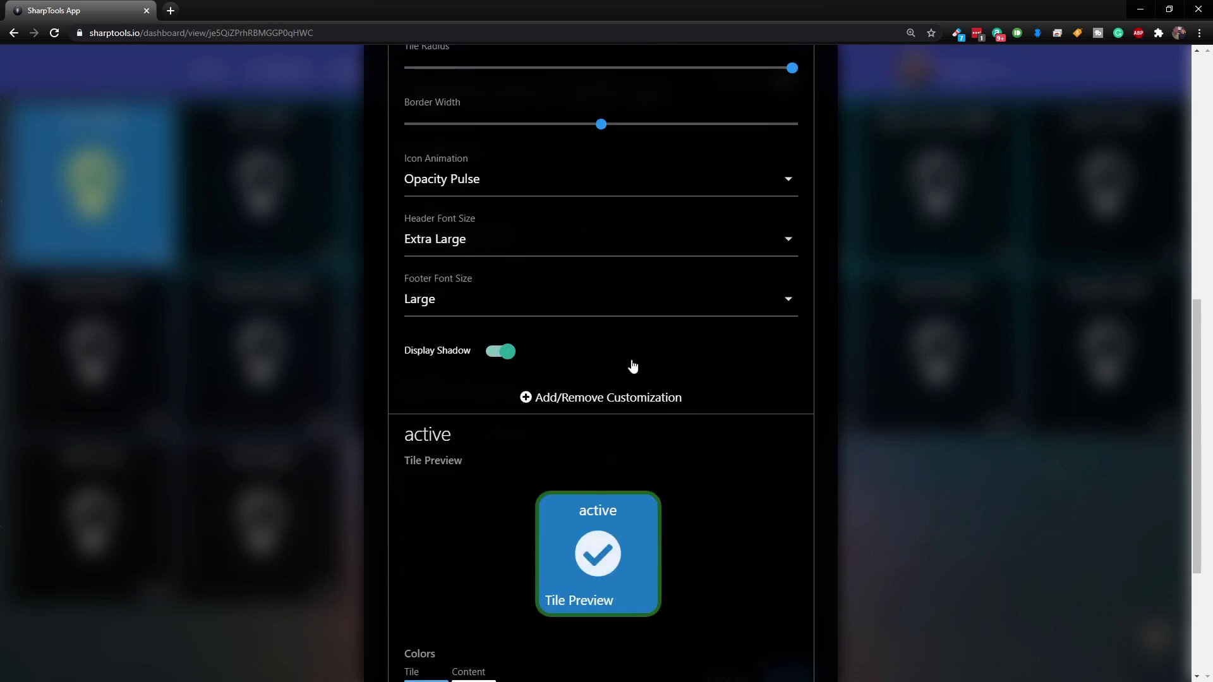
{"action": "scroll", "coordinate": [606, 509], "scroll_direction": "down", "scroll_amount": 2}
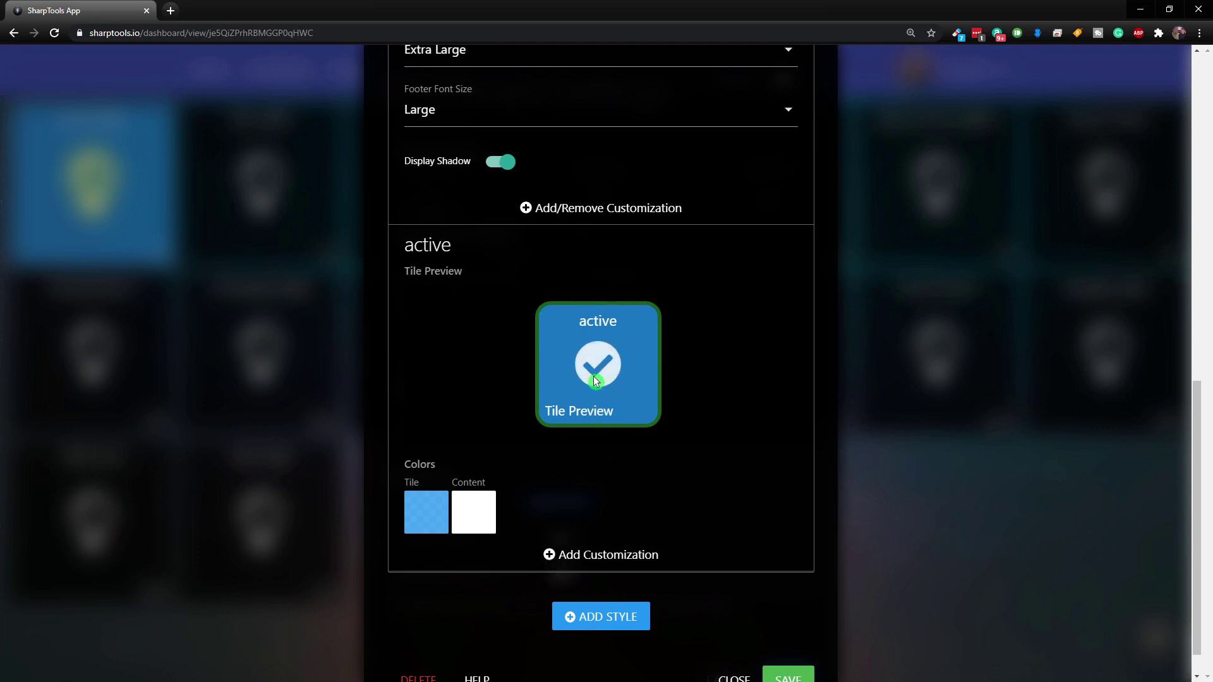
{"action": "left_click", "coordinate": [549, 556]}
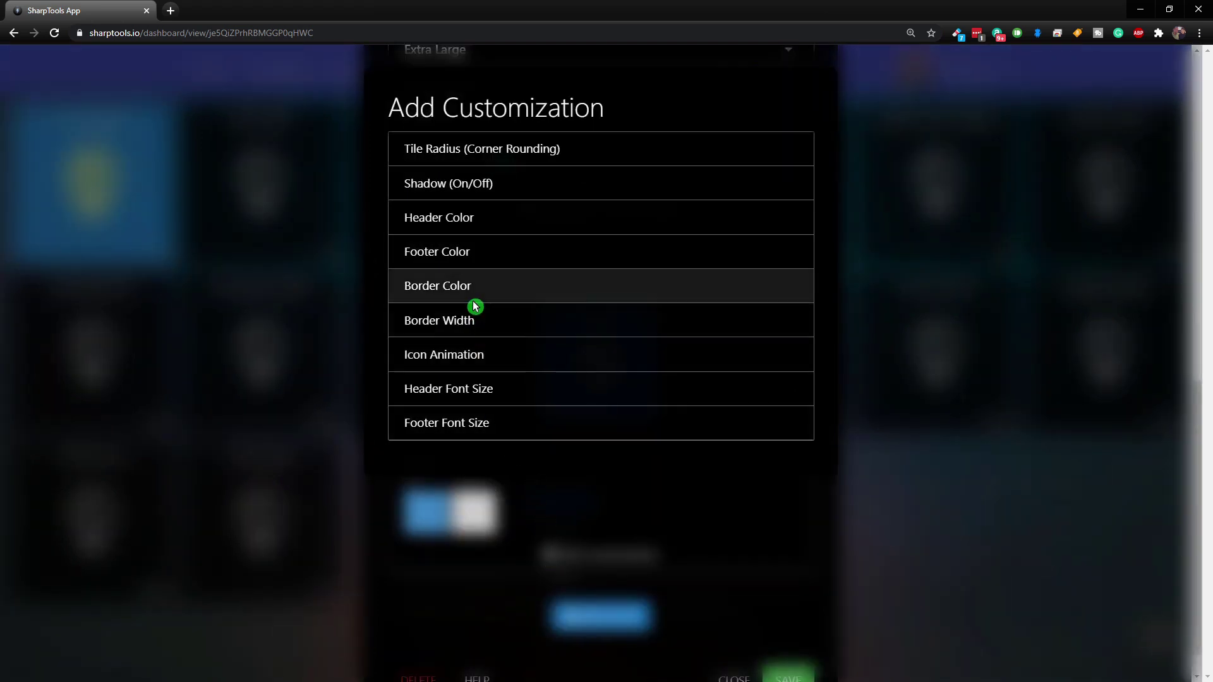
{"action": "left_click", "coordinate": [460, 355]}
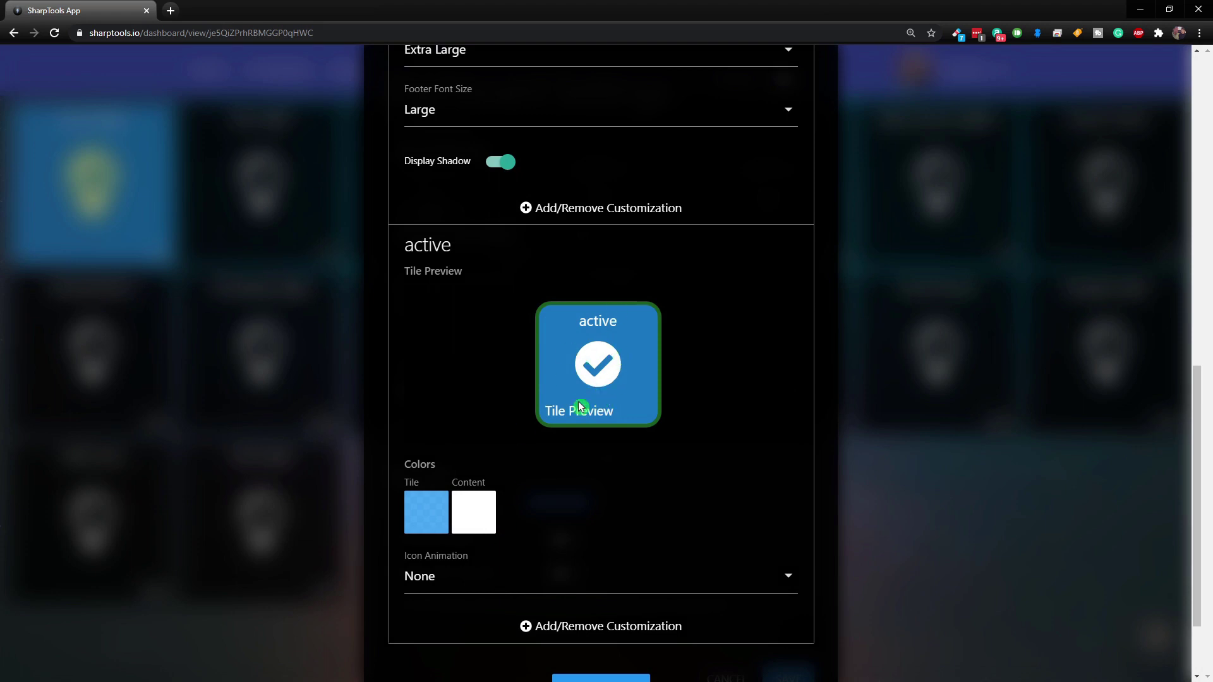
{"action": "scroll", "coordinate": [585, 493], "scroll_direction": "up", "scroll_amount": 8}
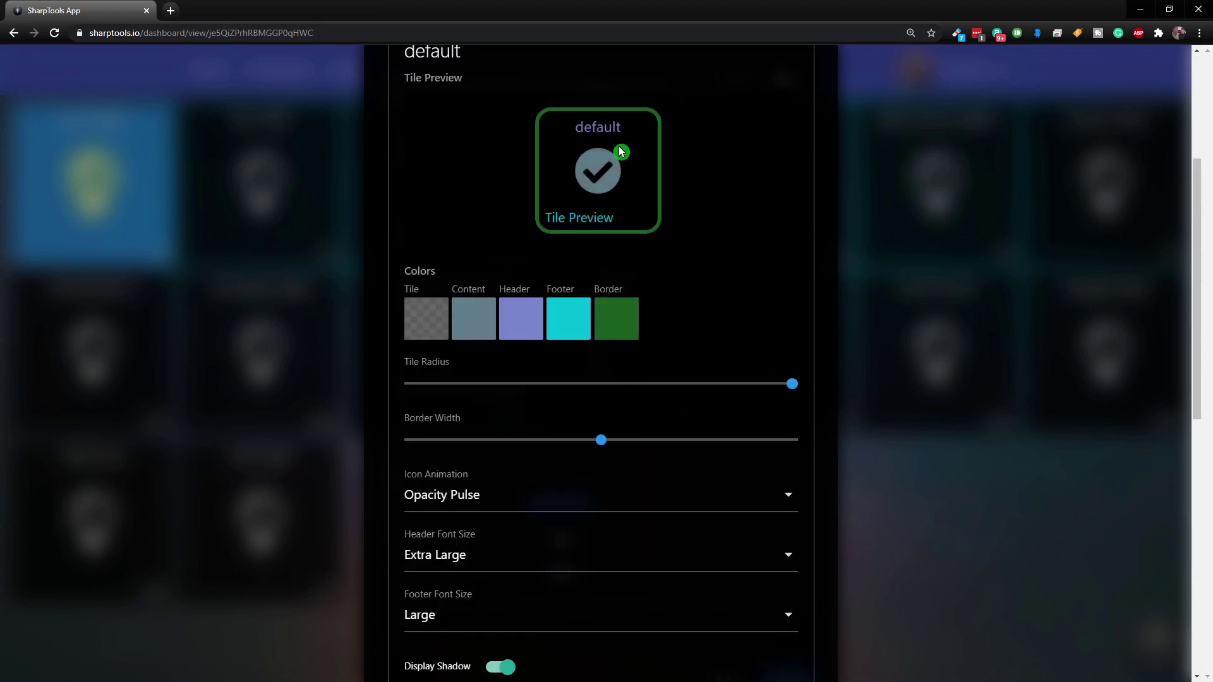
{"action": "scroll", "coordinate": [466, 259], "scroll_direction": "down", "scroll_amount": 10}
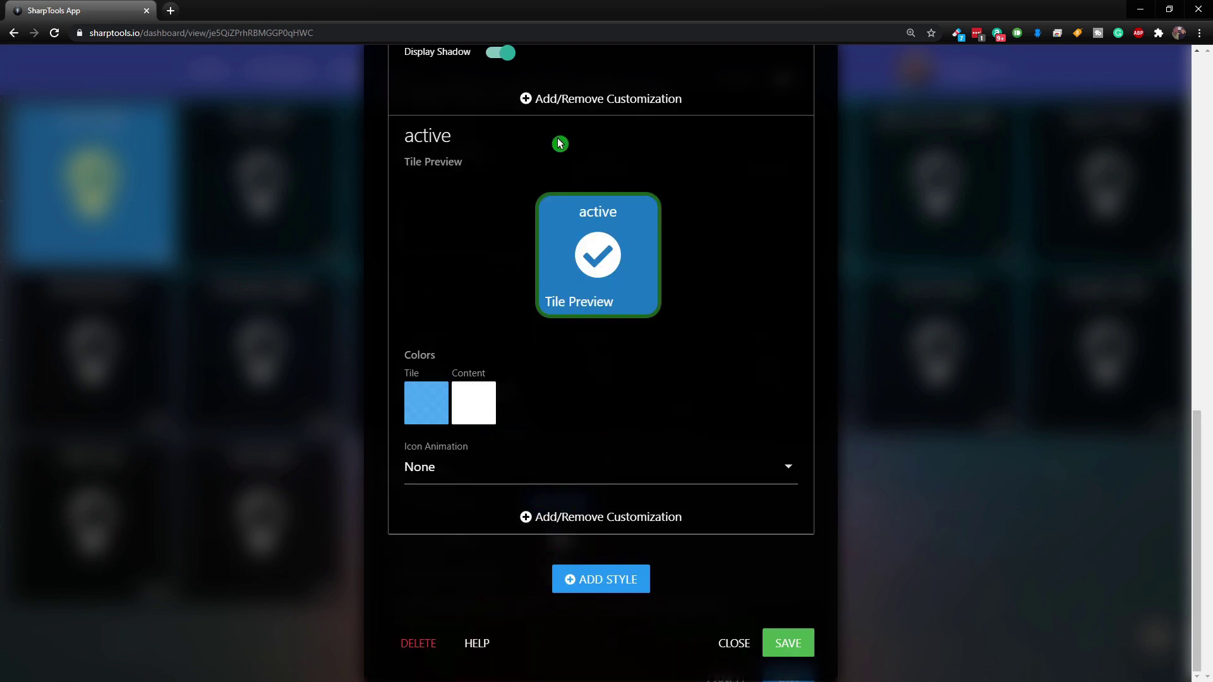
{"action": "scroll", "coordinate": [498, 208], "scroll_direction": "up", "scroll_amount": 3}
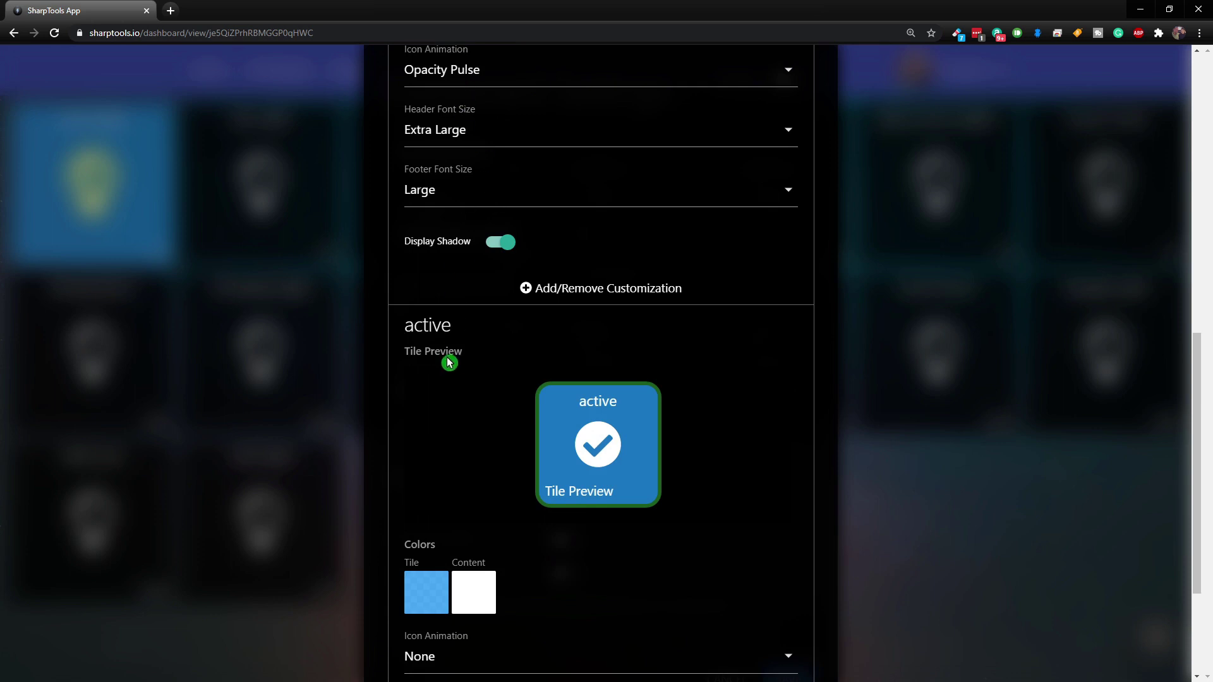
Add a new tile style below the active style and rename it "Secuirty"
{"action": "scroll", "coordinate": [505, 443], "scroll_direction": "down", "scroll_amount": 3}
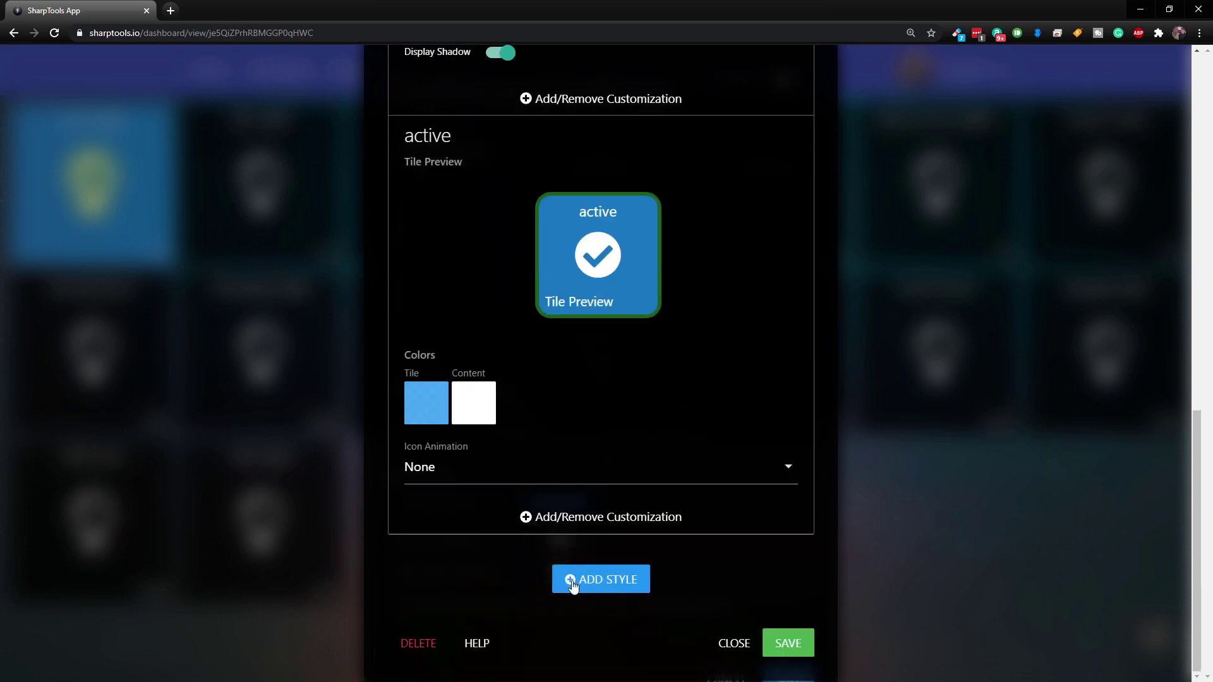
{"action": "left_click", "coordinate": [605, 580]}
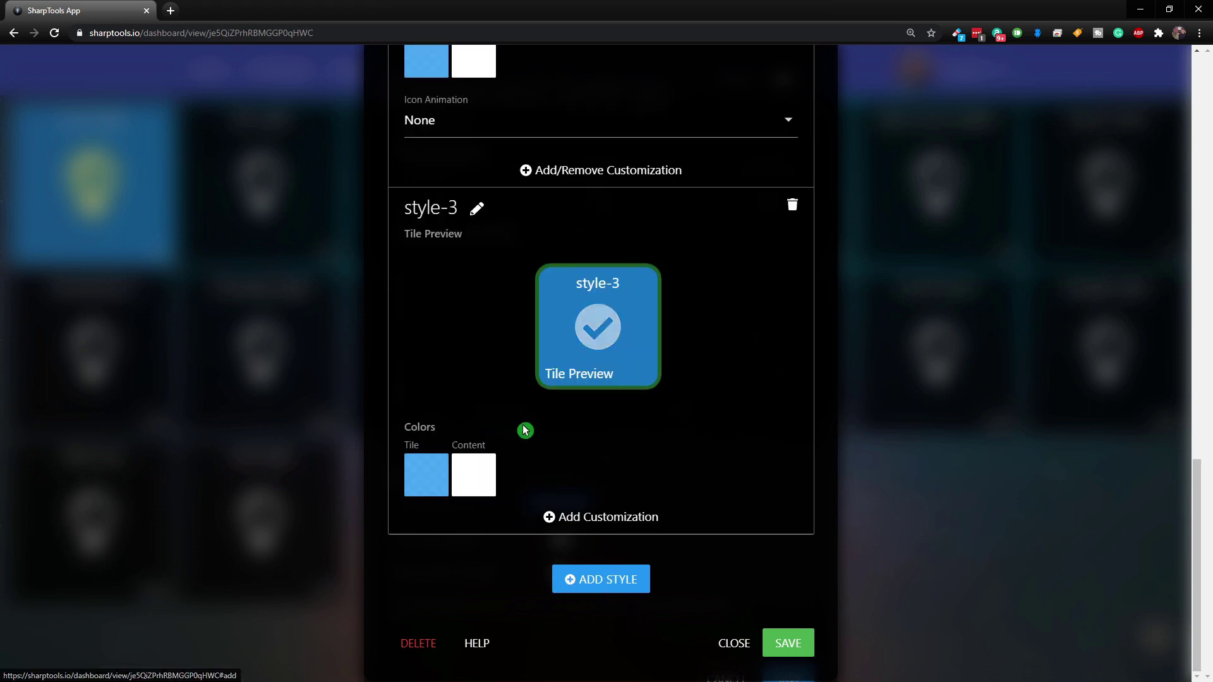
{"action": "scroll", "coordinate": [505, 360], "scroll_direction": "up", "scroll_amount": 4}
{"action": "scroll", "coordinate": [452, 122], "scroll_direction": "up", "scroll_amount": 2}
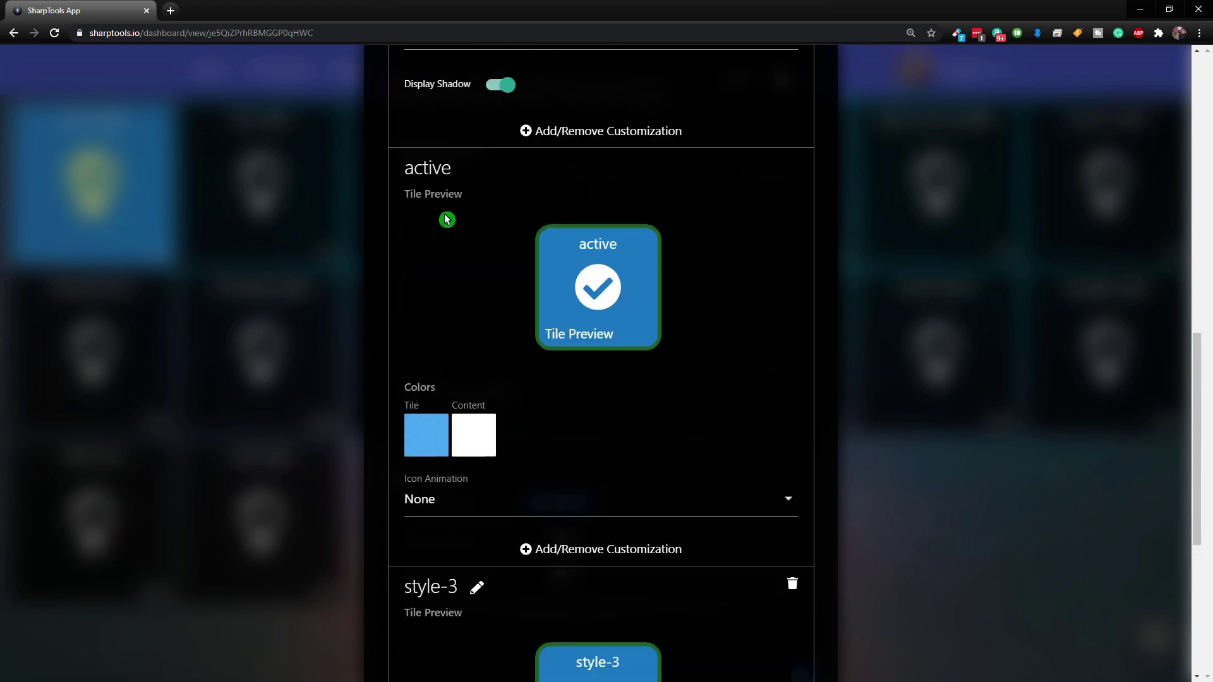
{"action": "scroll", "coordinate": [507, 304], "scroll_direction": "down", "scroll_amount": 1}
{"action": "scroll", "coordinate": [525, 488], "scroll_direction": "down", "scroll_amount": 3}
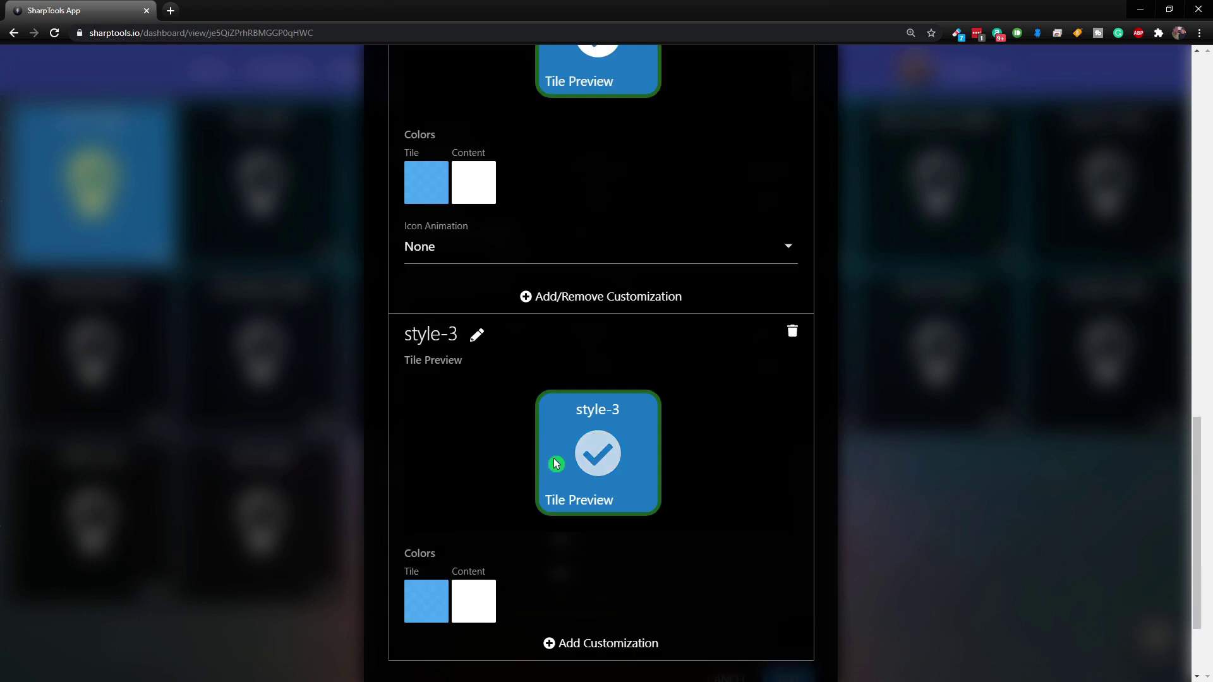
{"action": "left_click", "coordinate": [479, 338]}
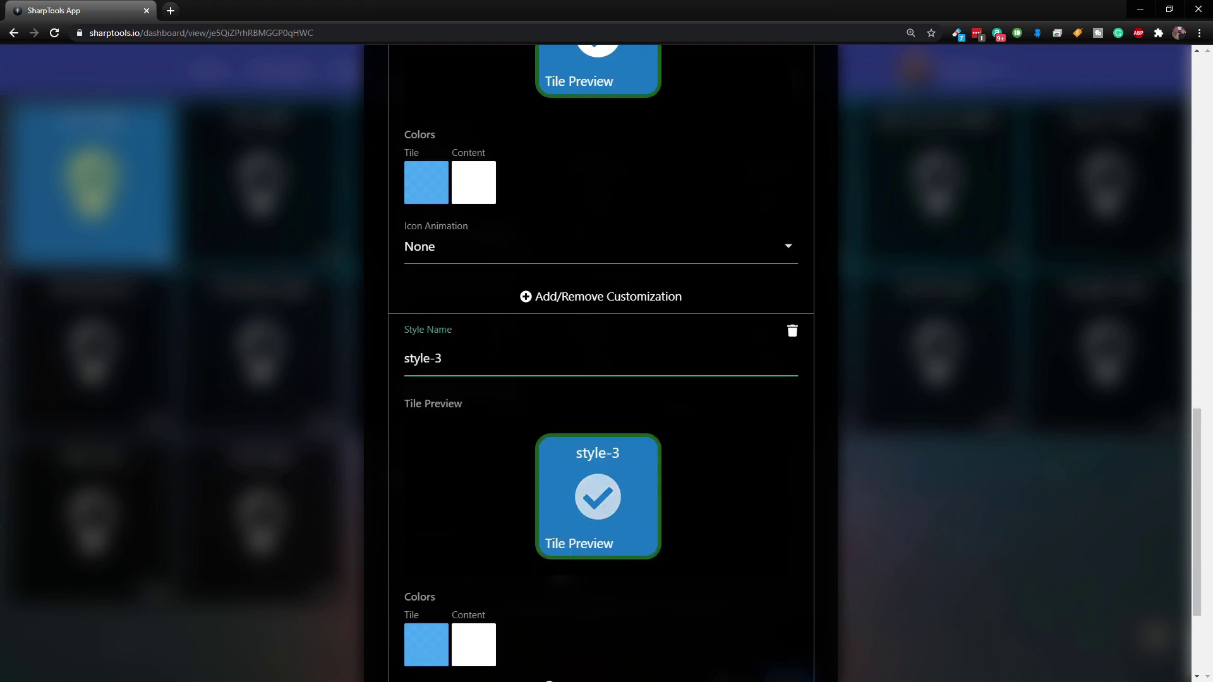
{"action": "left_click_drag", "start_coordinate": [467, 362], "coordinate": [380, 361]}
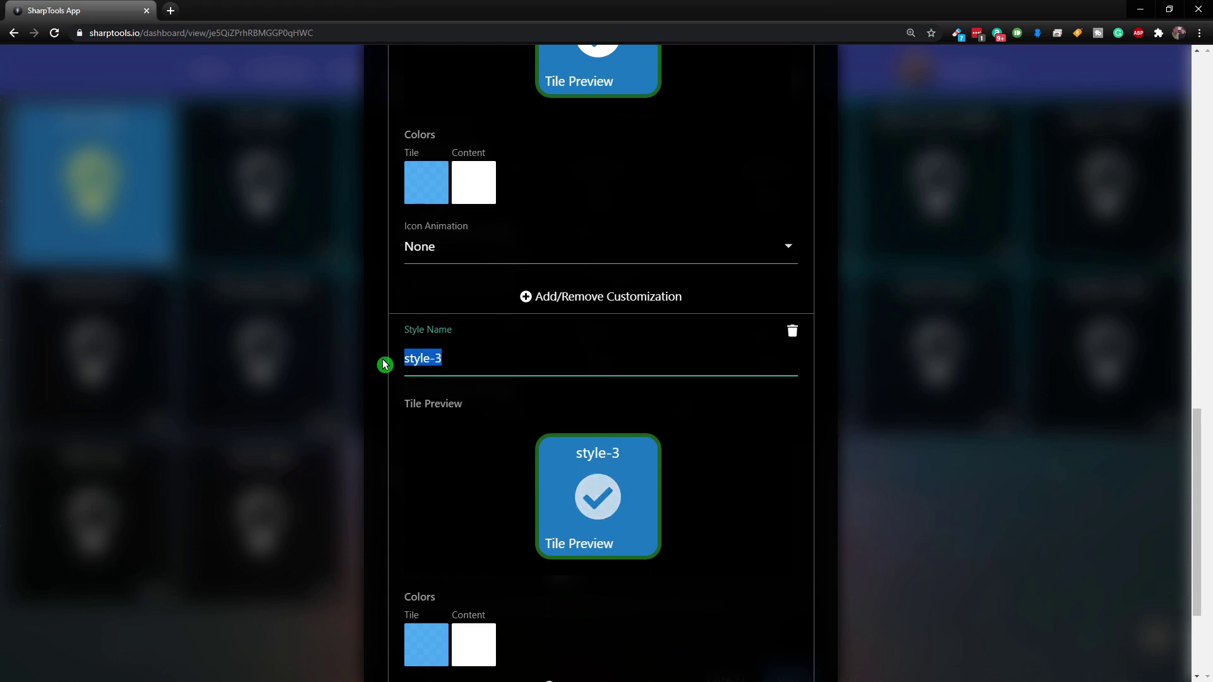
{"action": "type", "text": "Secuirty"}
Set the Secuirty style's tile color to translucent red and its content color to black
{"action": "scroll", "coordinate": [482, 447], "scroll_direction": "down", "scroll_amount": 1}
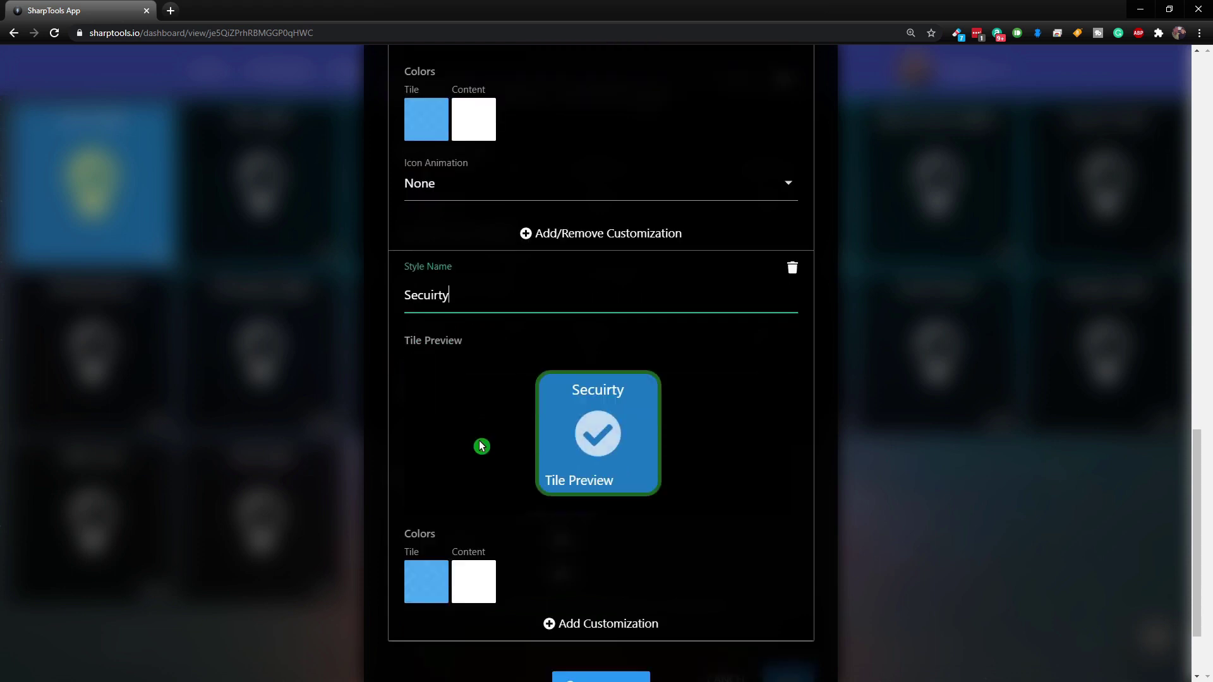
{"action": "left_click", "coordinate": [430, 580]}
{"action": "left_click", "coordinate": [426, 543]}
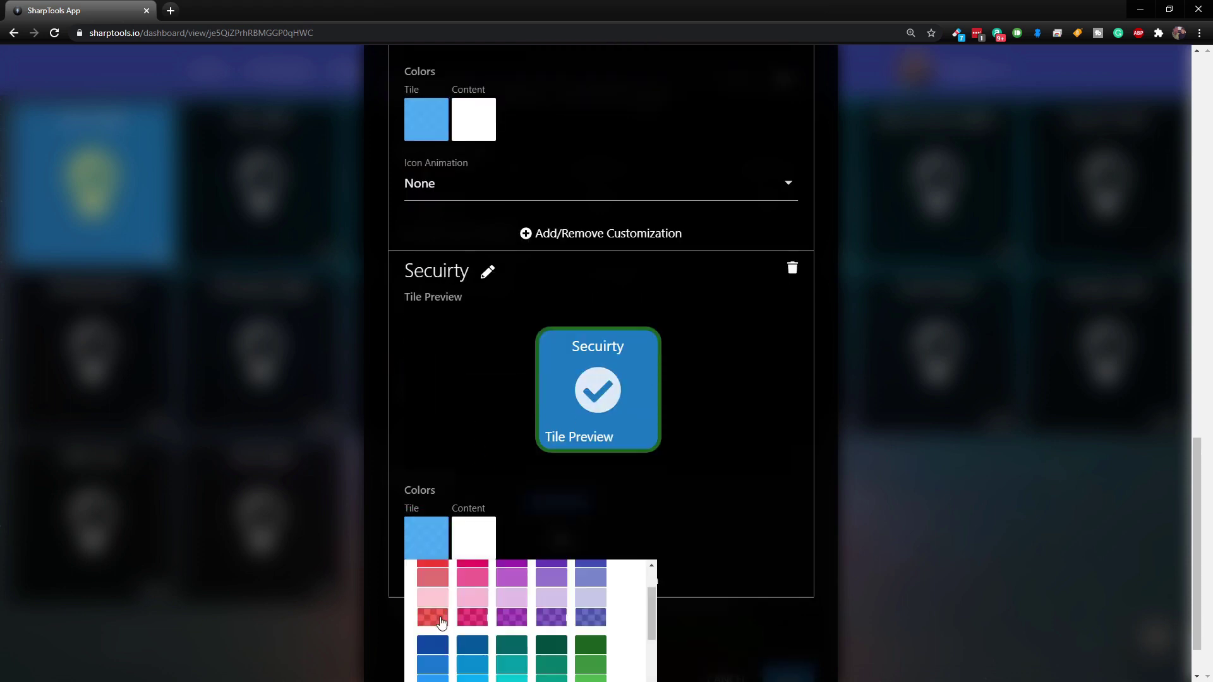
{"action": "left_click", "coordinate": [428, 617]}
{"action": "left_click", "coordinate": [475, 541]}
{"action": "scroll", "coordinate": [545, 617], "scroll_direction": "down", "scroll_amount": 5}
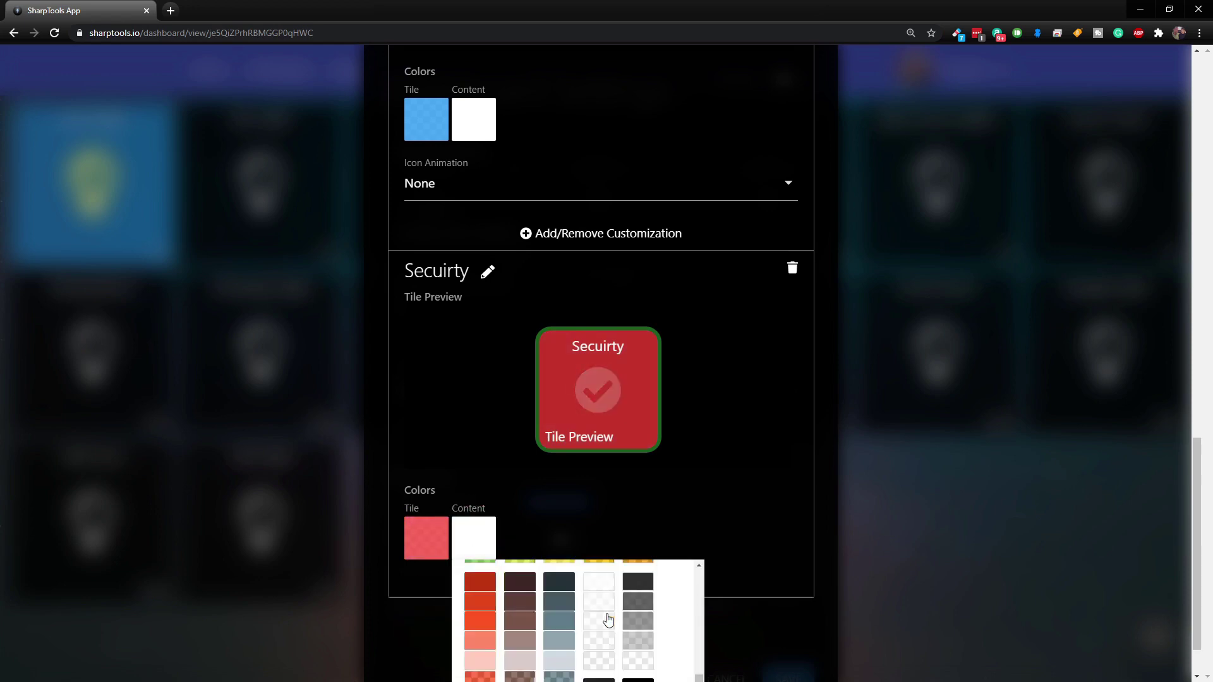
{"action": "left_click", "coordinate": [637, 651]}
Add an Icon Animation customization to the Secuirty style and set it to Pulsate
{"action": "left_click", "coordinate": [551, 580]}
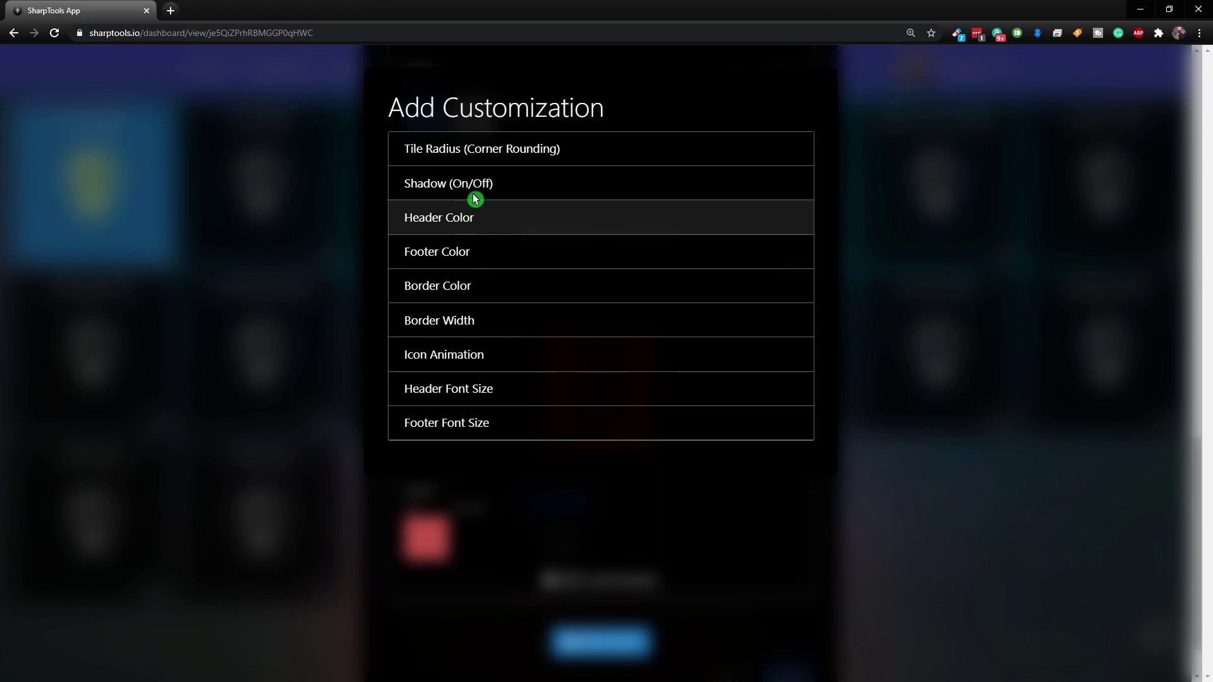
{"action": "left_click", "coordinate": [461, 355]}
{"action": "left_click", "coordinate": [474, 606]}
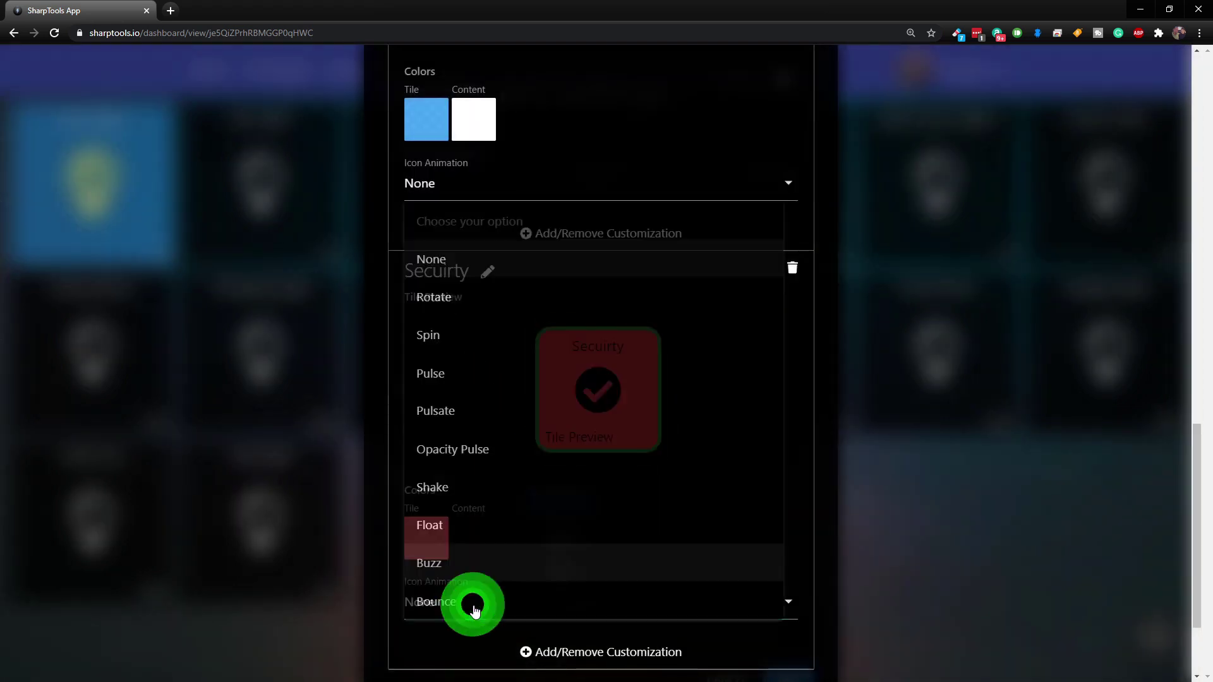
{"action": "left_click", "coordinate": [453, 408]}
Add a Border Color customization to the Secuirty style and set the border to solid bright red
{"action": "scroll", "coordinate": [588, 528], "scroll_direction": "down", "scroll_amount": 1}
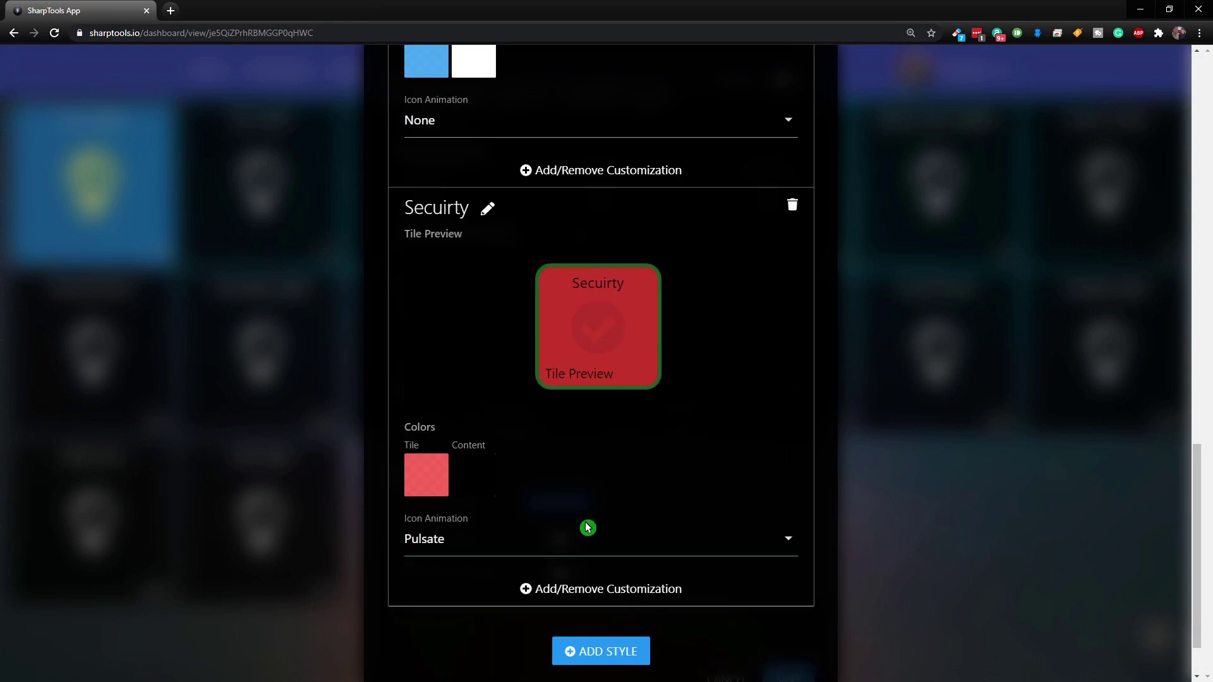
{"action": "left_click", "coordinate": [561, 591]}
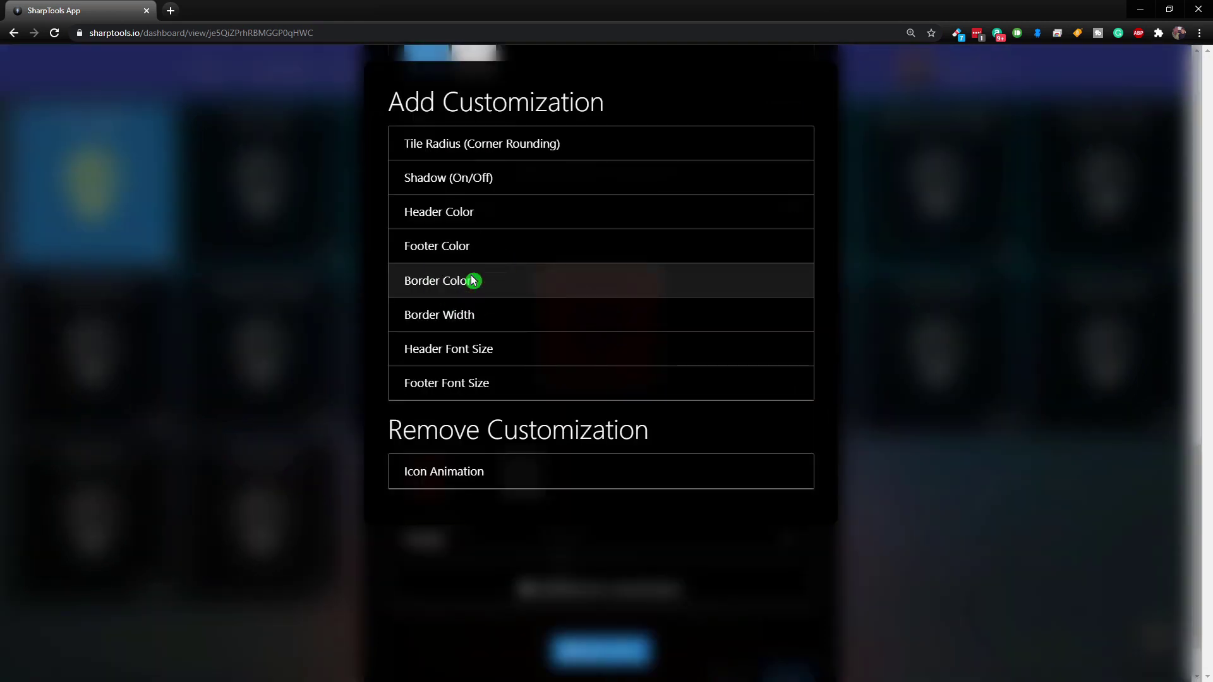
{"action": "left_click", "coordinate": [472, 277]}
{"action": "left_click", "coordinate": [526, 478]}
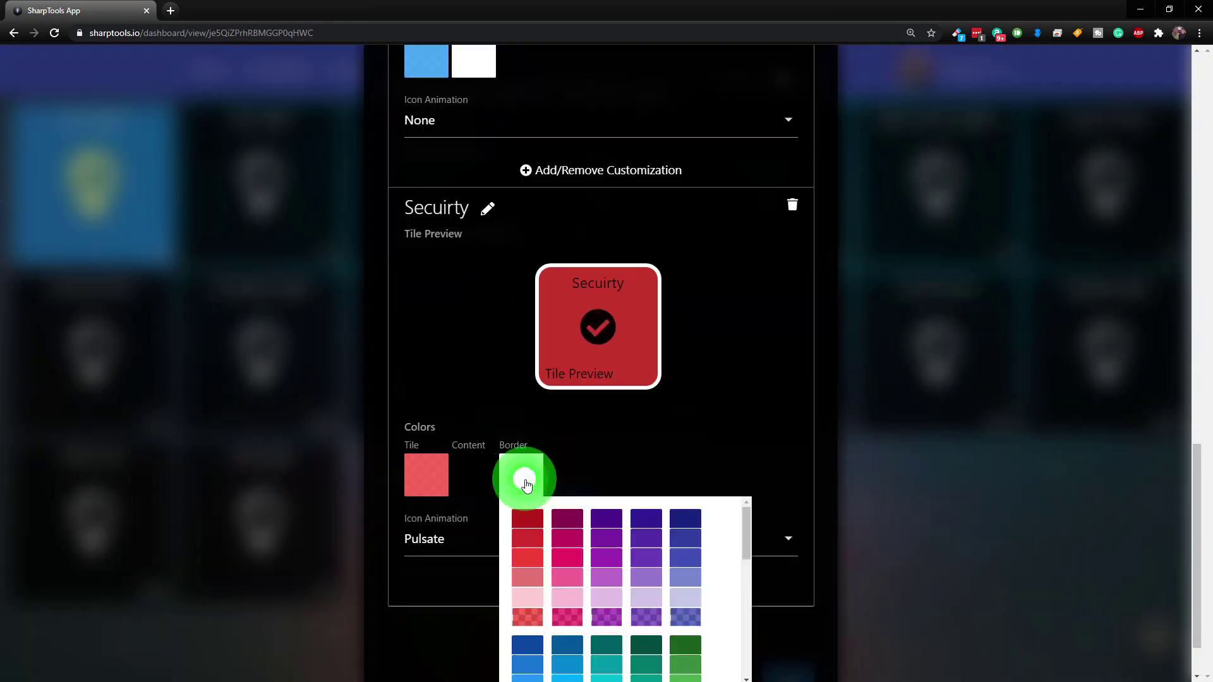
{"action": "left_click", "coordinate": [528, 558]}
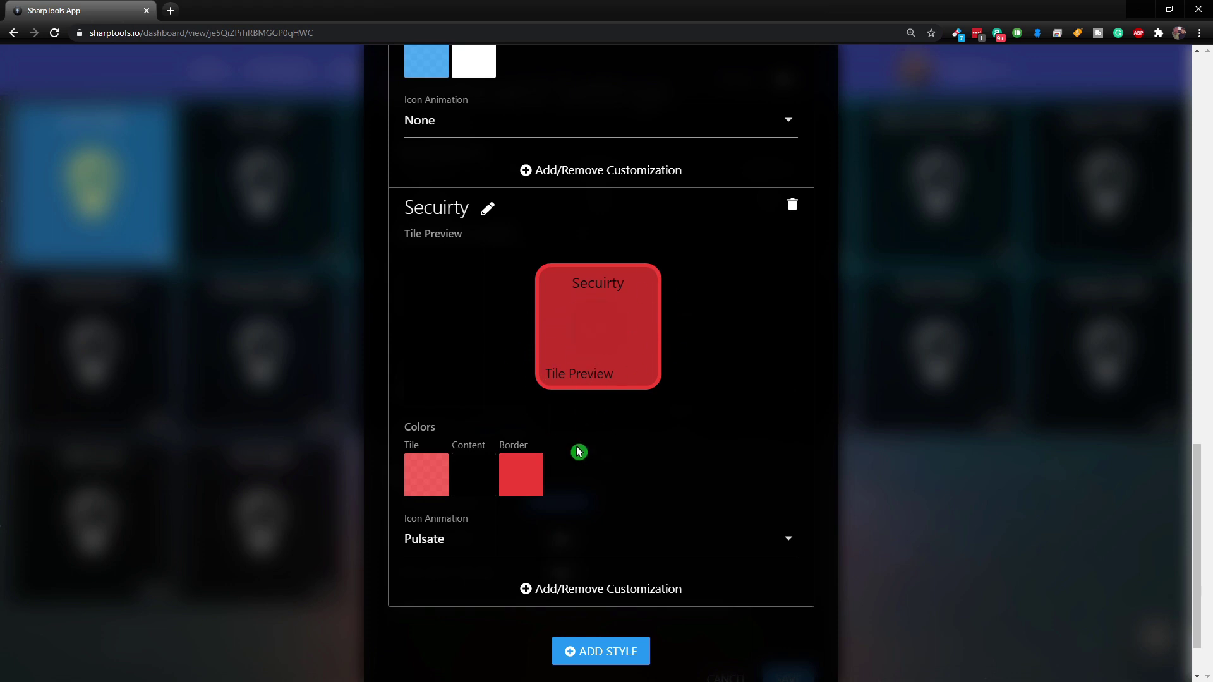
Set the theme's background color in the general settings to a translucent gray
{"action": "scroll", "coordinate": [577, 461], "scroll_direction": "down", "scroll_amount": 1}
{"action": "scroll", "coordinate": [501, 405], "scroll_direction": "up", "scroll_amount": 20}
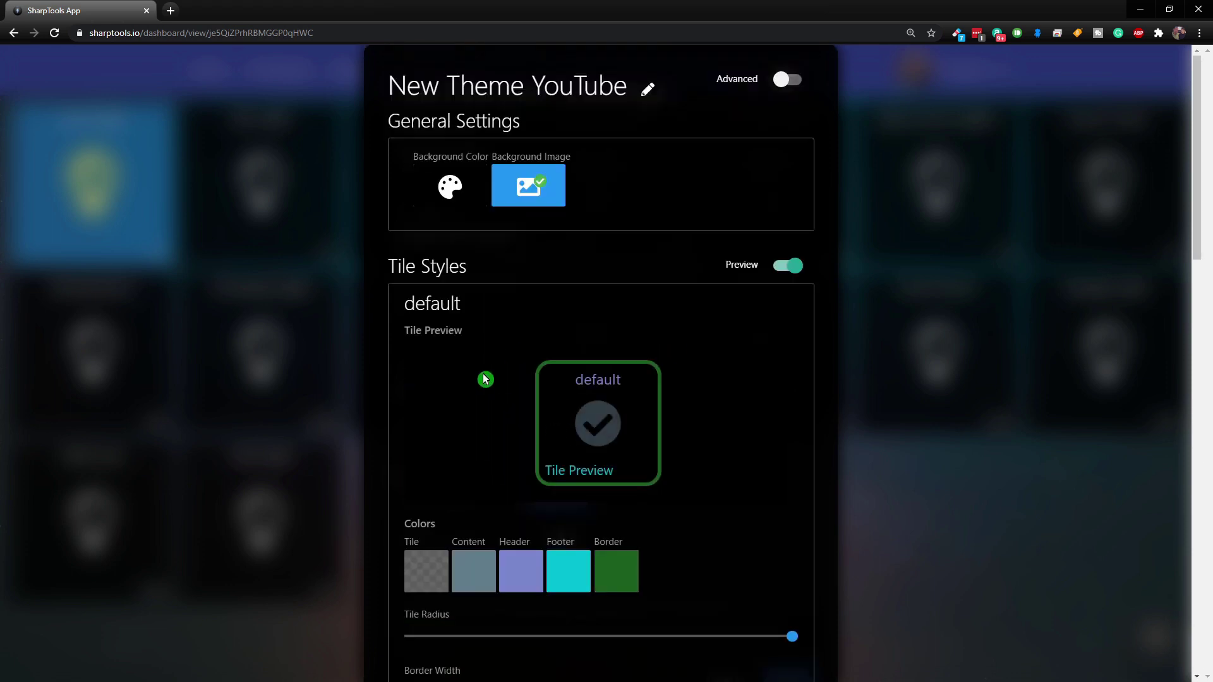
{"action": "left_click", "coordinate": [462, 181]}
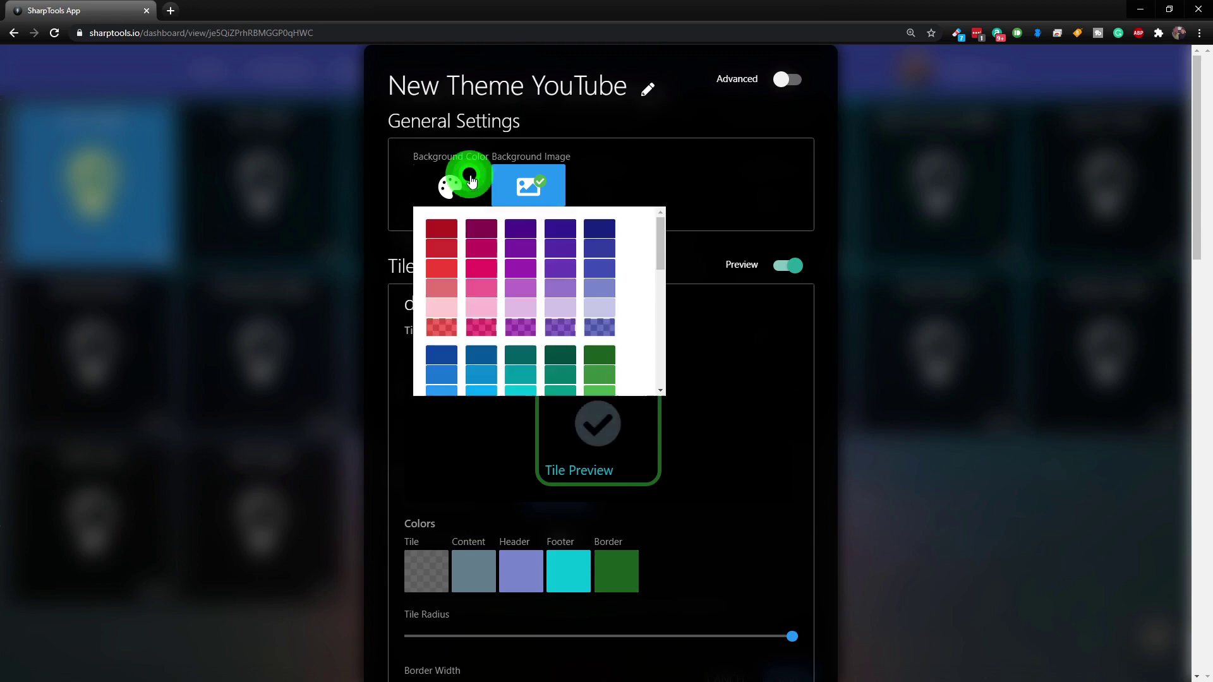
{"action": "left_click_drag", "start_coordinate": [663, 251], "coordinate": [674, 373]}
{"action": "right_click", "coordinate": [604, 265]}
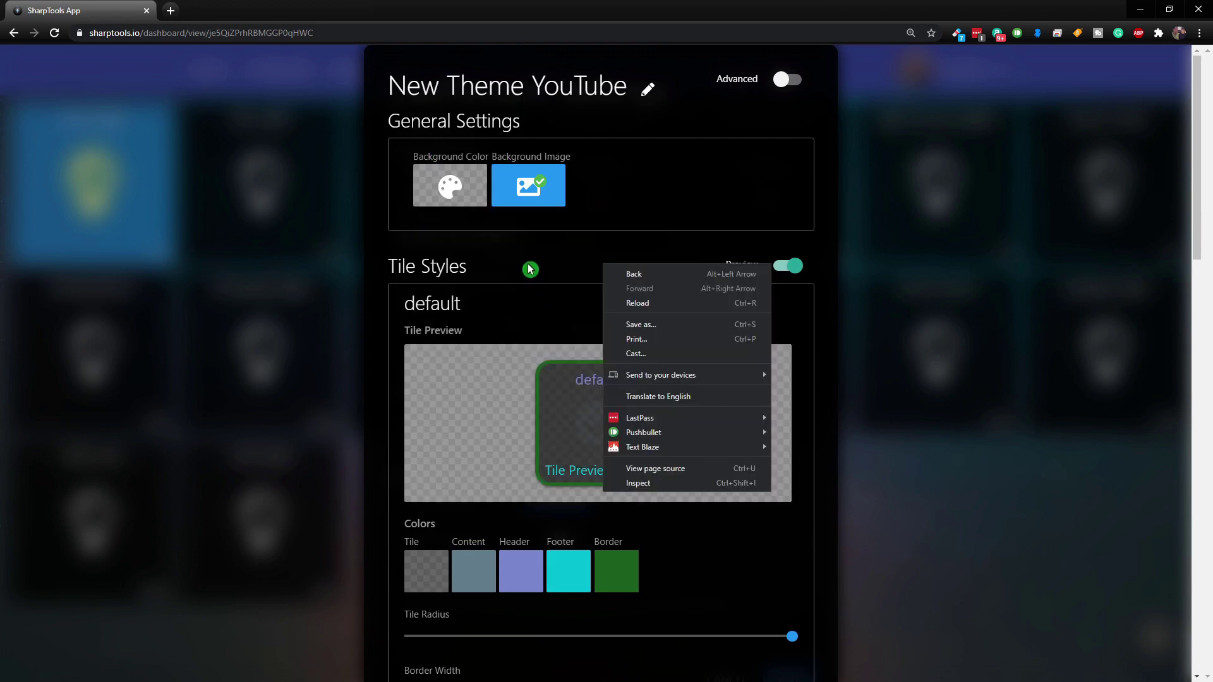
{"action": "left_click", "coordinate": [495, 329]}
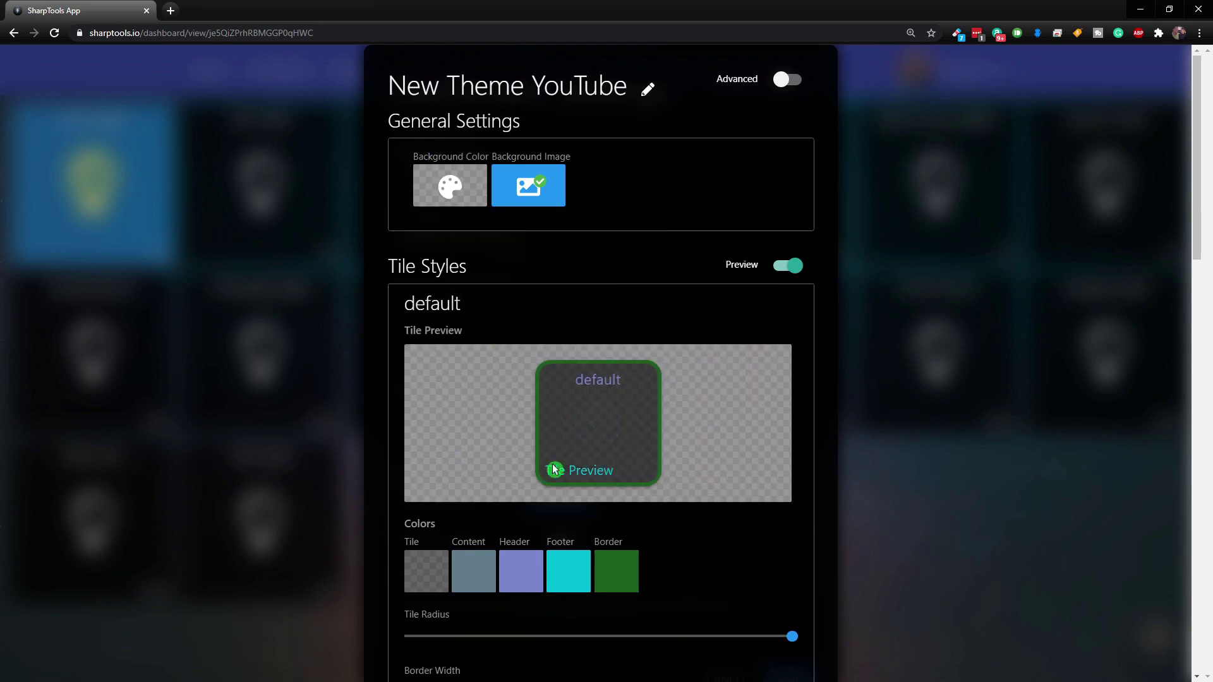
Review the tile style previews against the new background, then save the theme and the dashboard settings
{"action": "scroll", "coordinate": [620, 523], "scroll_direction": "down", "scroll_amount": 10}
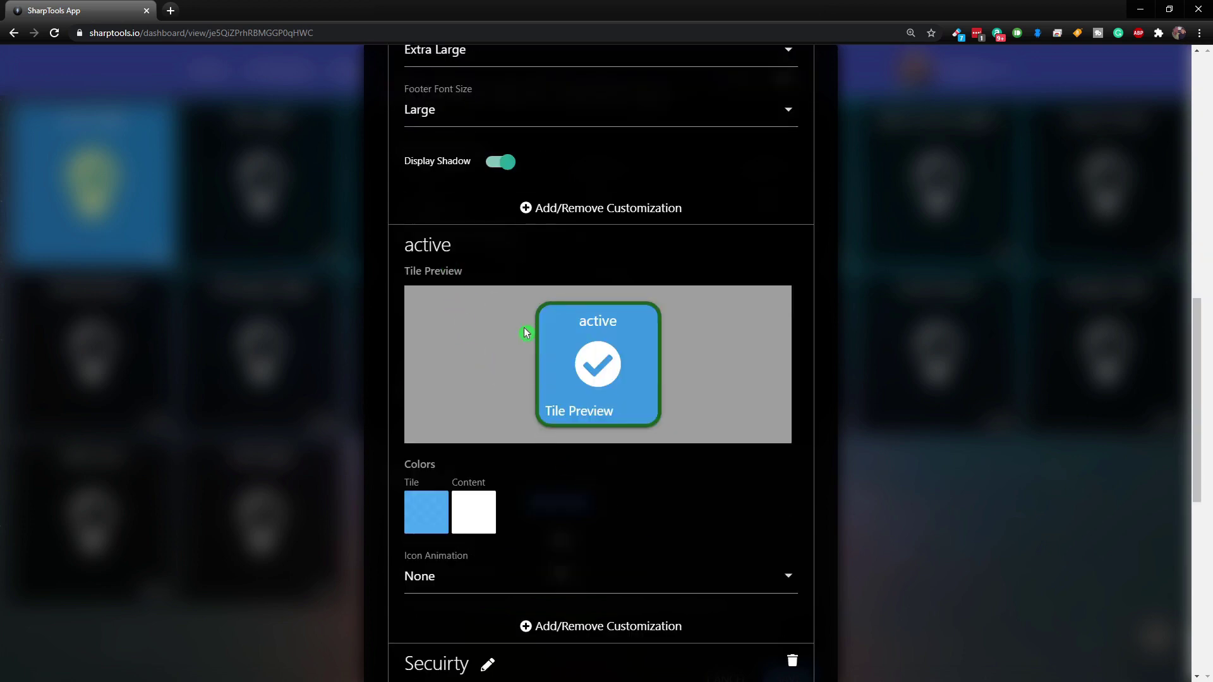
{"action": "scroll", "coordinate": [525, 333], "scroll_direction": "down", "scroll_amount": 3}
{"action": "scroll", "coordinate": [588, 469], "scroll_direction": "down", "scroll_amount": 1}
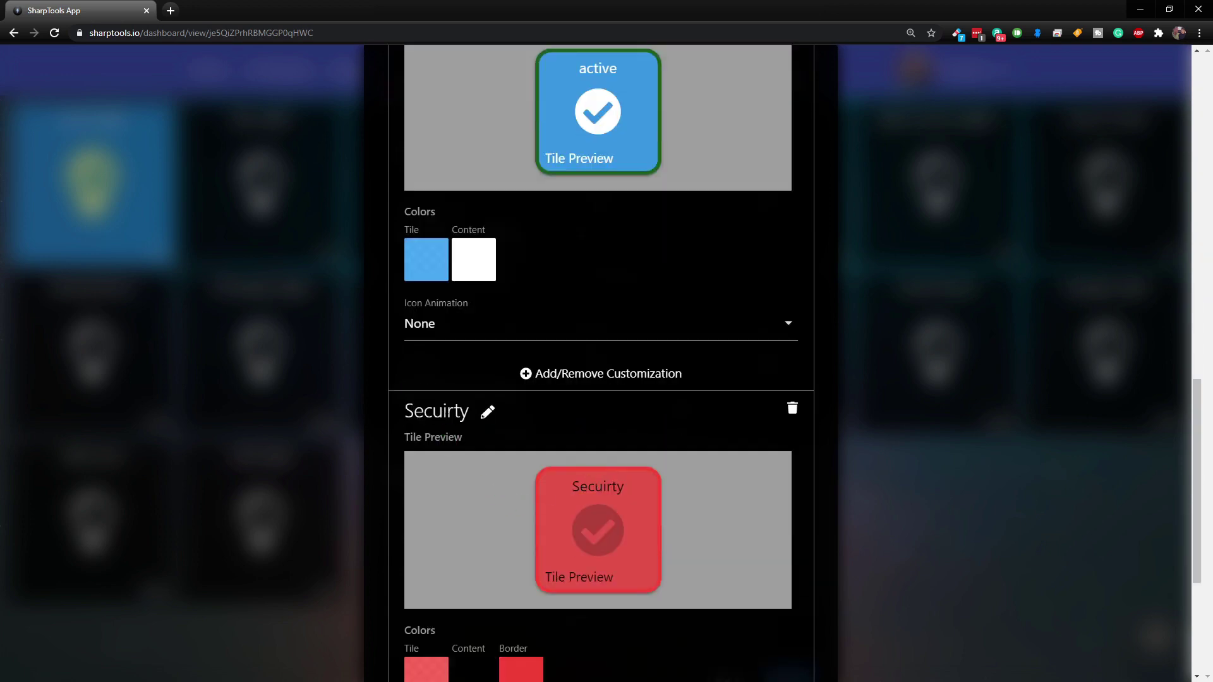
{"action": "scroll", "coordinate": [452, 436], "scroll_direction": "down", "scroll_amount": 3}
{"action": "scroll", "coordinate": [493, 505], "scroll_direction": "down", "scroll_amount": 2}
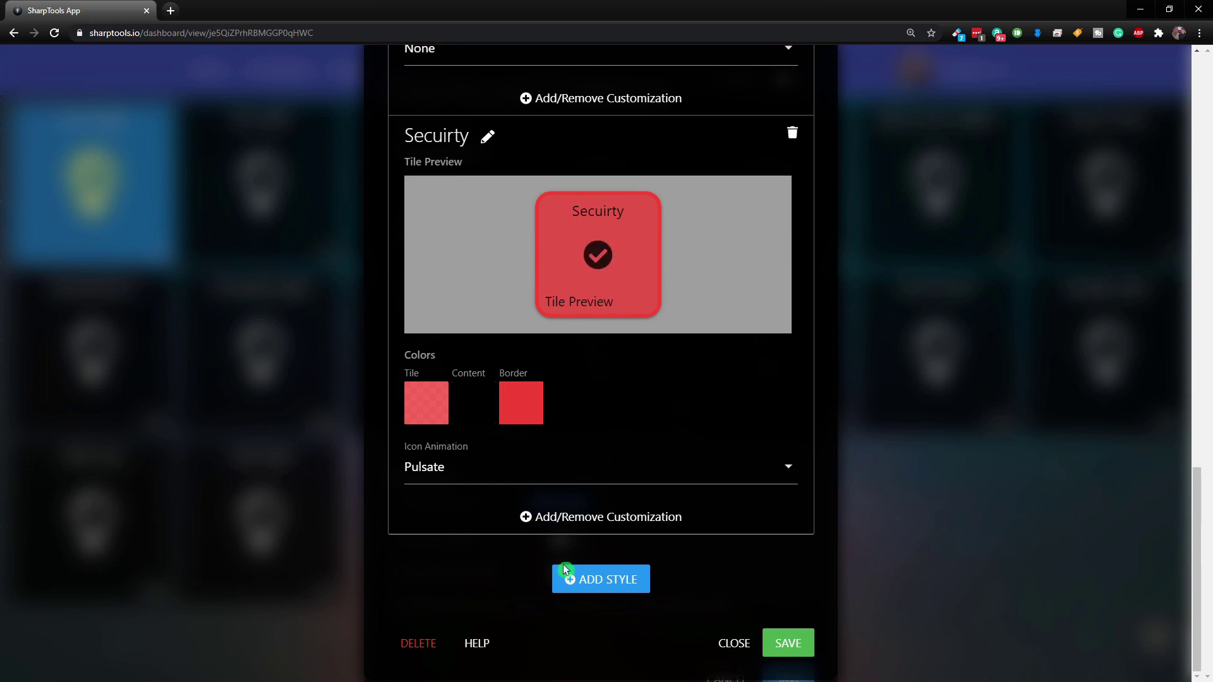
{"action": "left_click", "coordinate": [794, 644]}
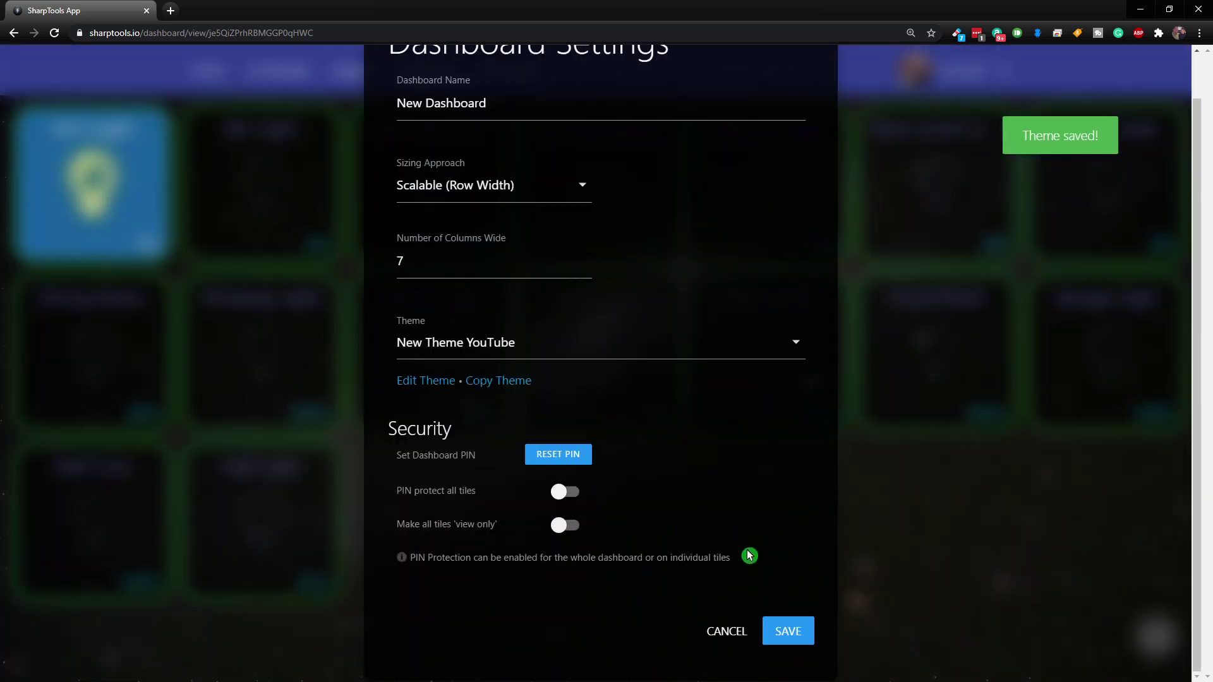
{"action": "left_click", "coordinate": [792, 633]}
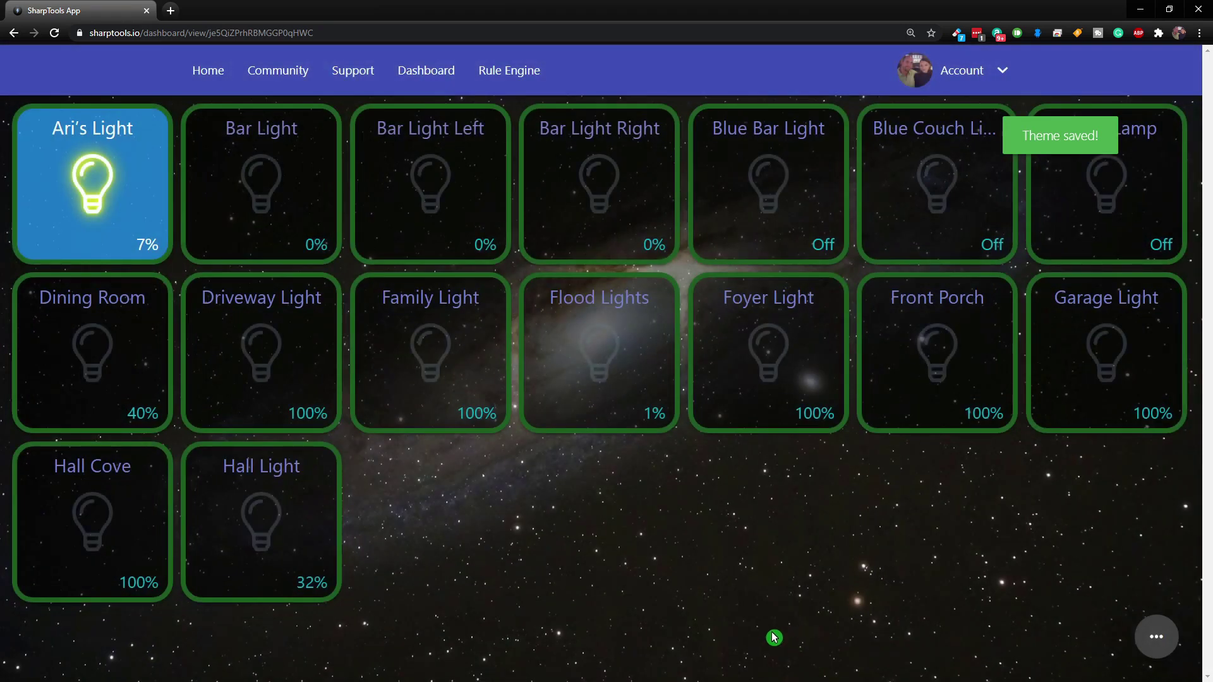
Put the dashboard into edit mode so its individual tiles can be edited
{"action": "left_click", "coordinate": [986, 467]}
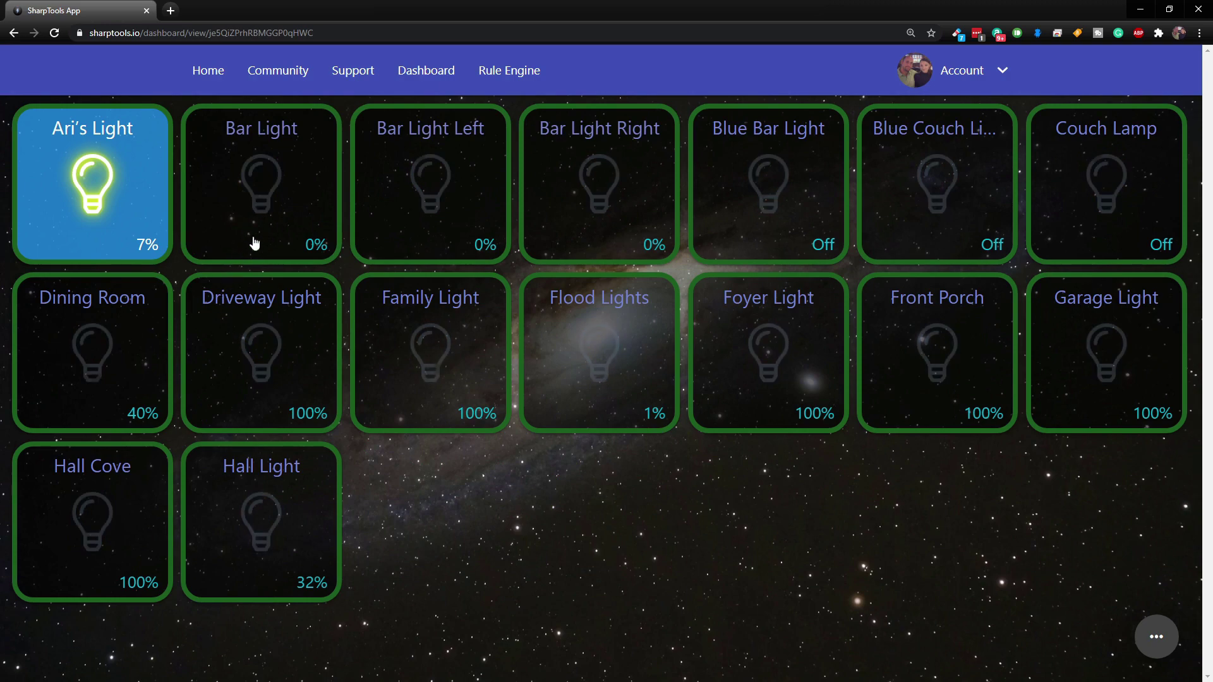
{"action": "left_click", "coordinate": [1156, 637]}
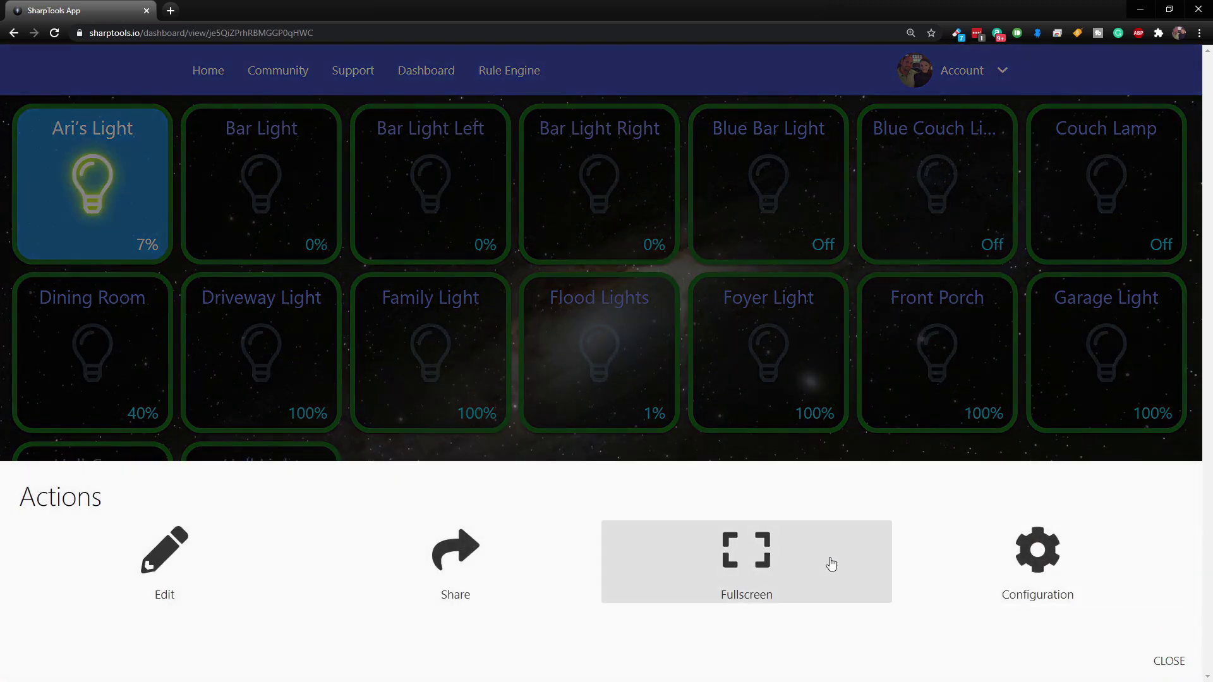
{"action": "left_click", "coordinate": [167, 556]}
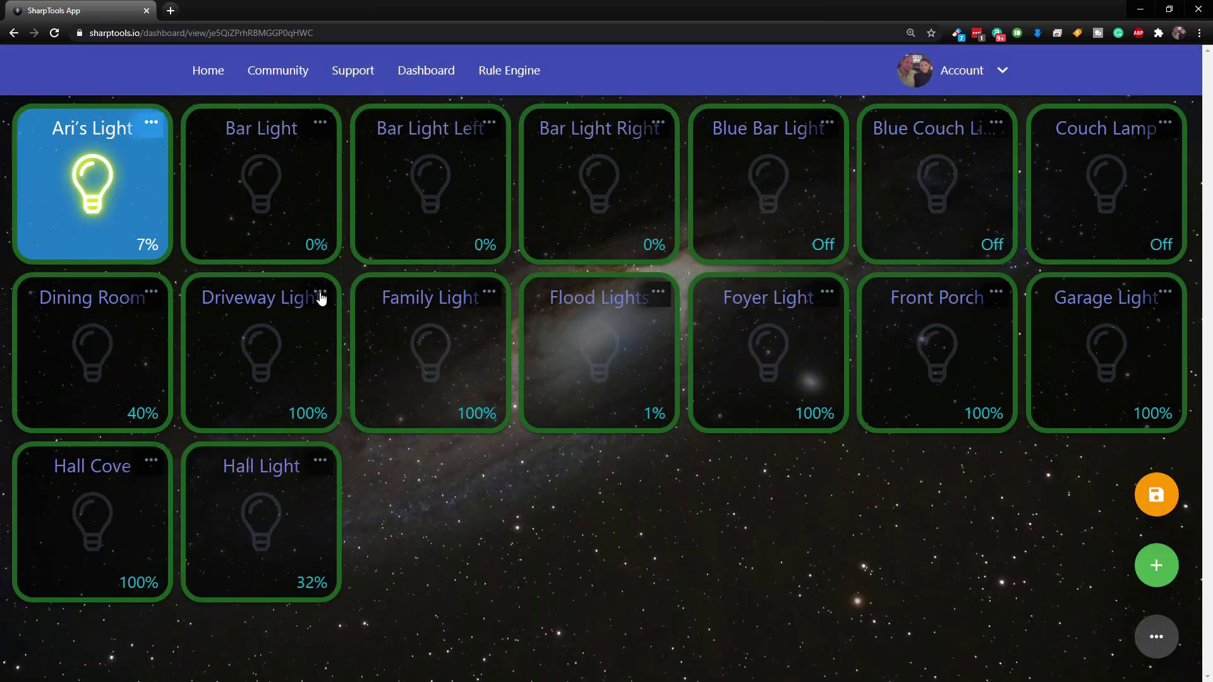
Customize the Driveway Light tile's style states so its On state uses the theme's Secuirty style
{"action": "left_click", "coordinate": [321, 296]}
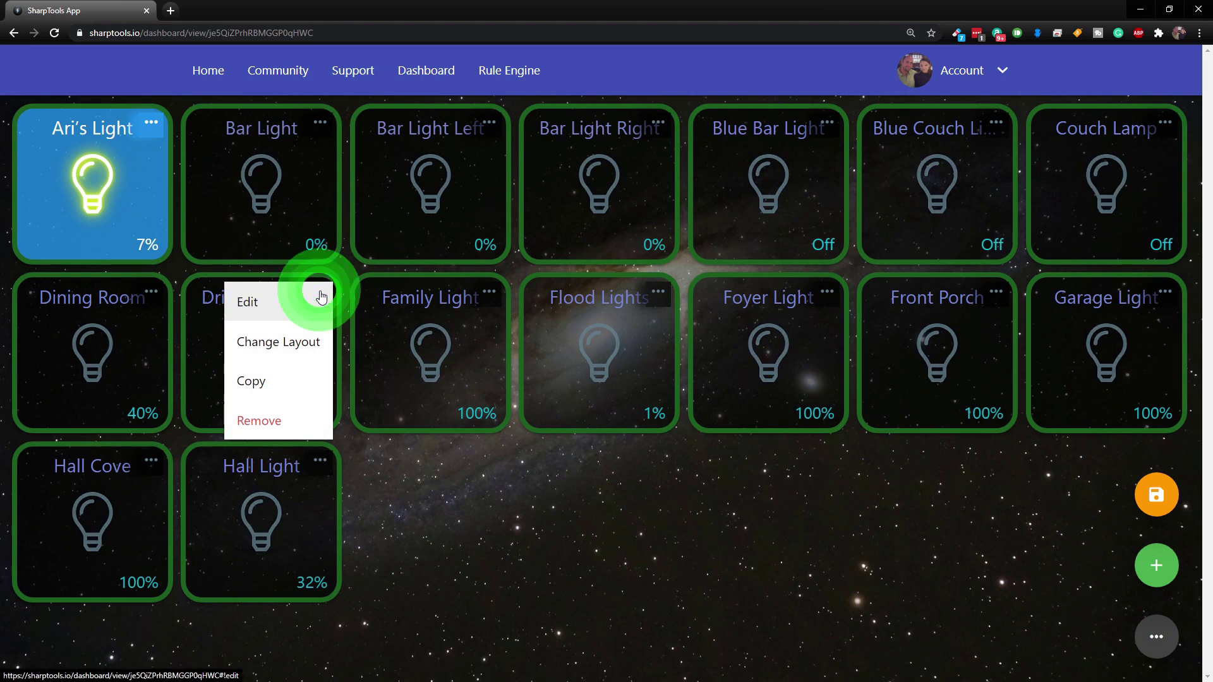
{"action": "left_click", "coordinate": [251, 308]}
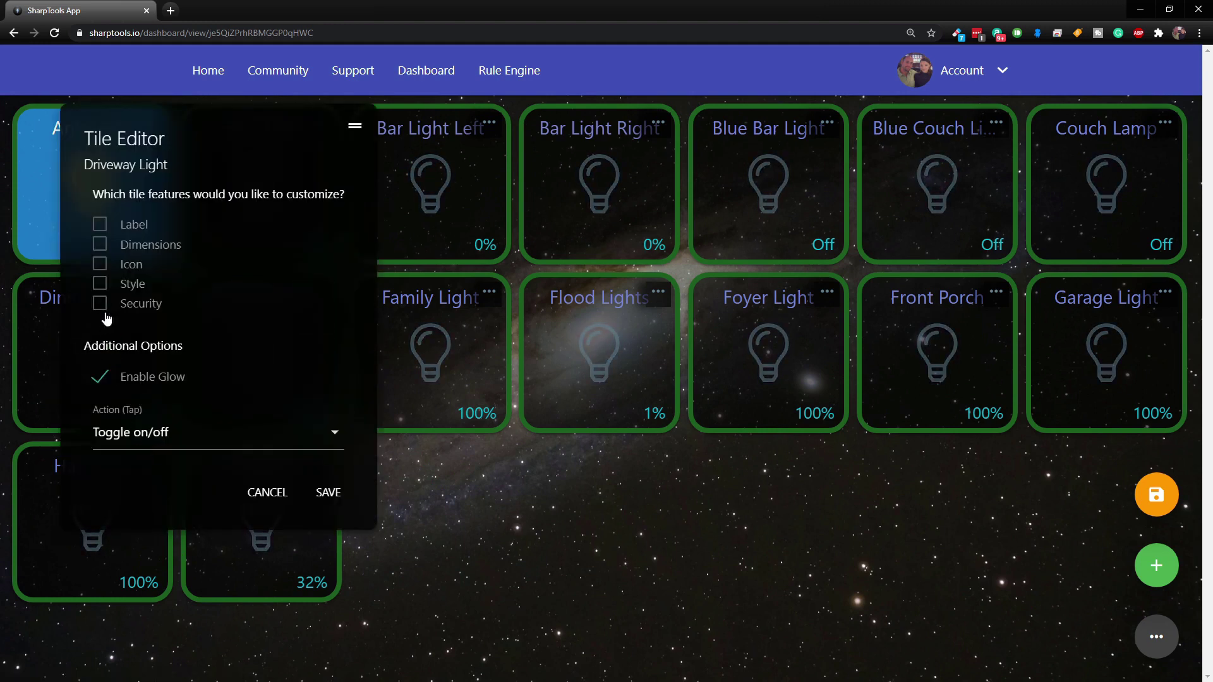
{"action": "left_click", "coordinate": [99, 285]}
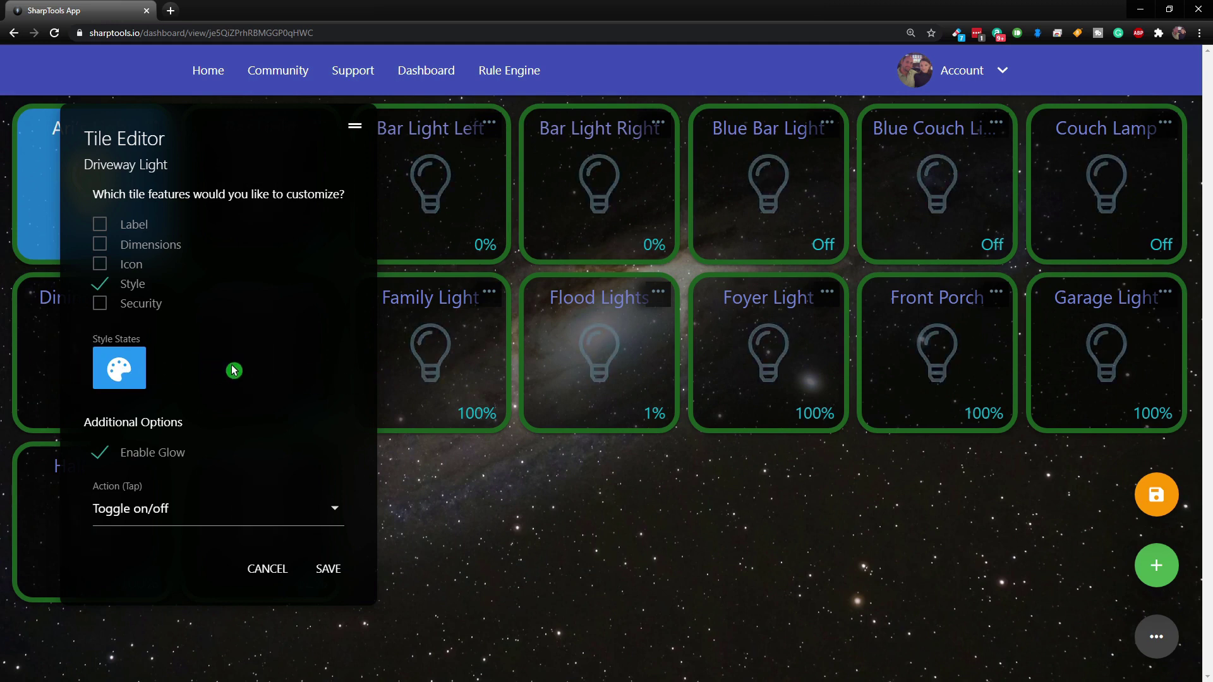
{"action": "left_click", "coordinate": [126, 373]}
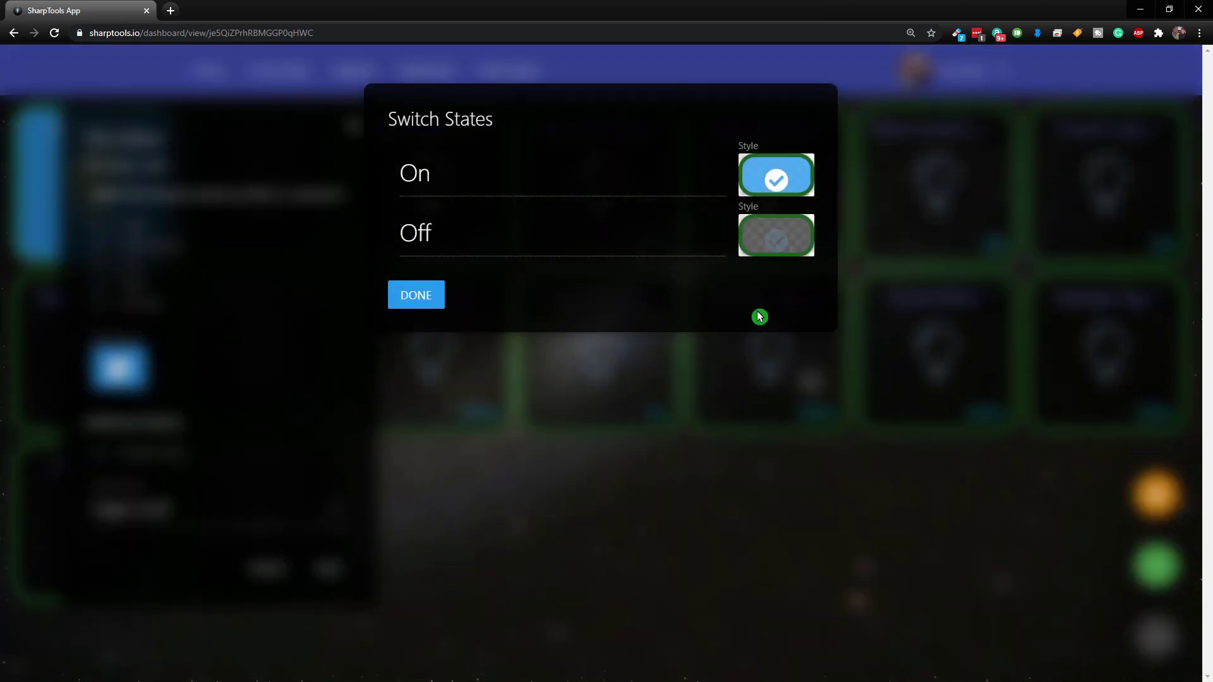
{"action": "left_click", "coordinate": [760, 179]}
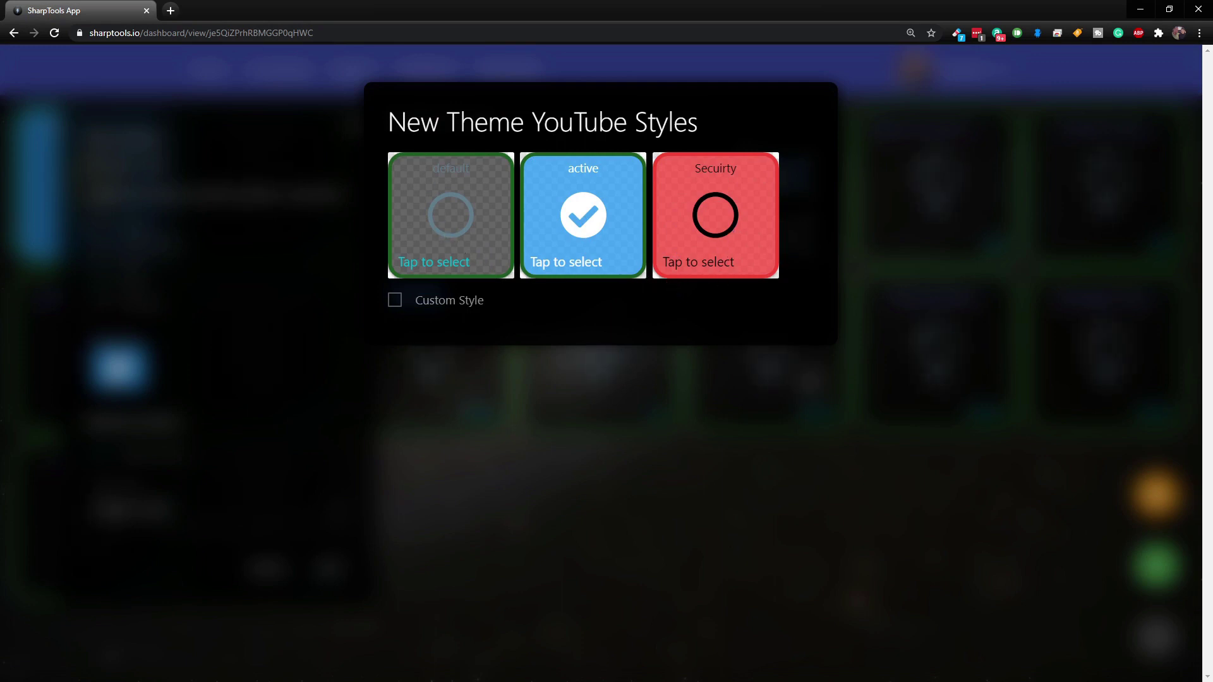
{"action": "right_click", "coordinate": [742, 196]}
{"action": "left_click", "coordinate": [744, 193]}
{"action": "left_click", "coordinate": [745, 198]}
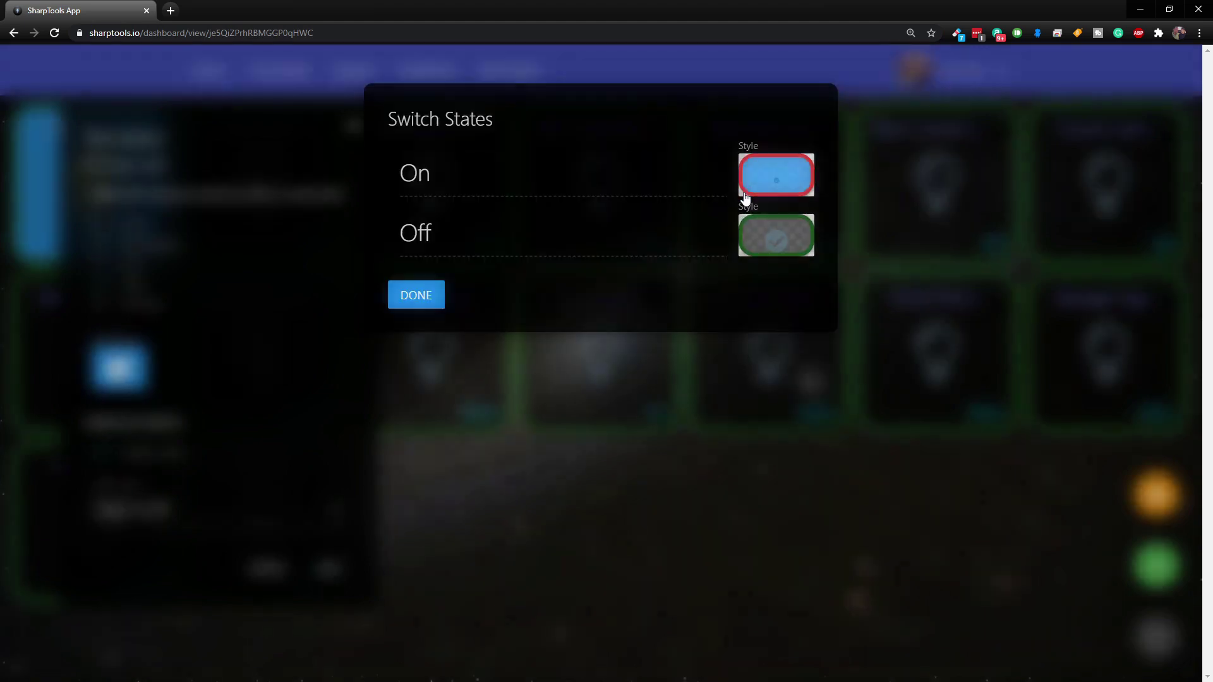
Confirm the switch state styles and save both the Driveway Light tile and the dashboard layout
{"action": "left_click", "coordinate": [420, 295]}
{"action": "left_click", "coordinate": [306, 554]}
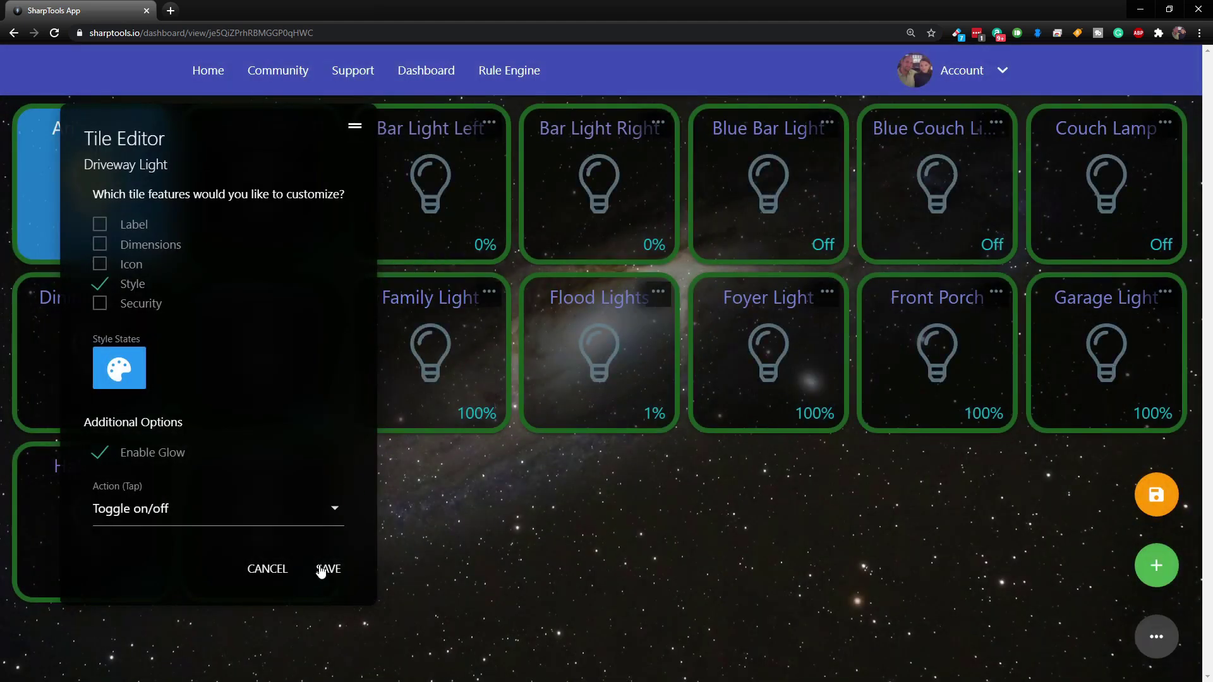
{"action": "left_click", "coordinate": [320, 569]}
{"action": "right_click", "coordinate": [320, 563]}
{"action": "left_click", "coordinate": [598, 594]}
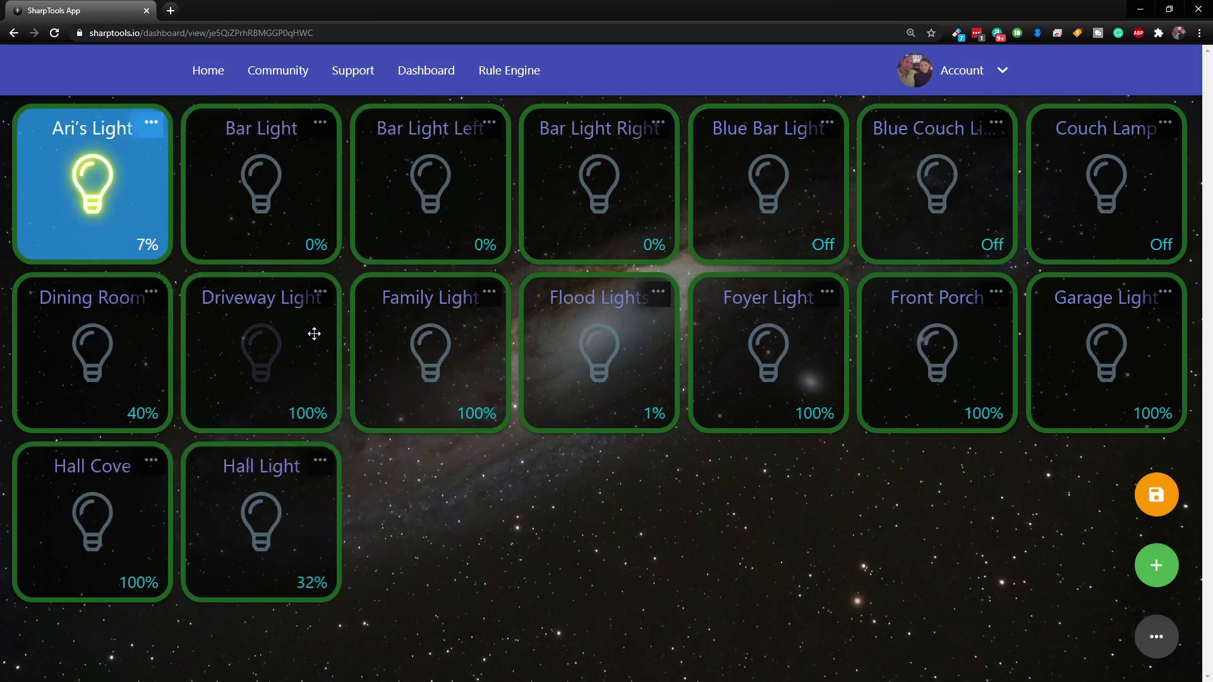
{"action": "left_click", "coordinate": [1159, 502]}
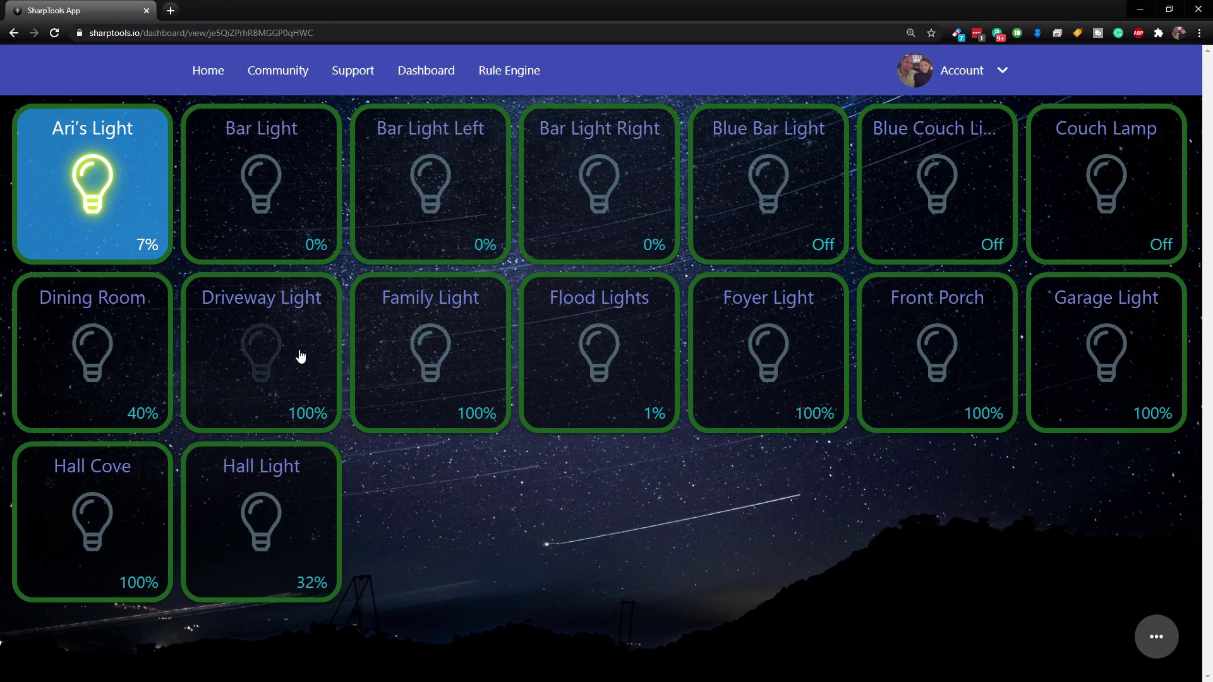
Turn on the Driveway Light from its tile to try out its On style
{"action": "left_click", "coordinate": [300, 355]}
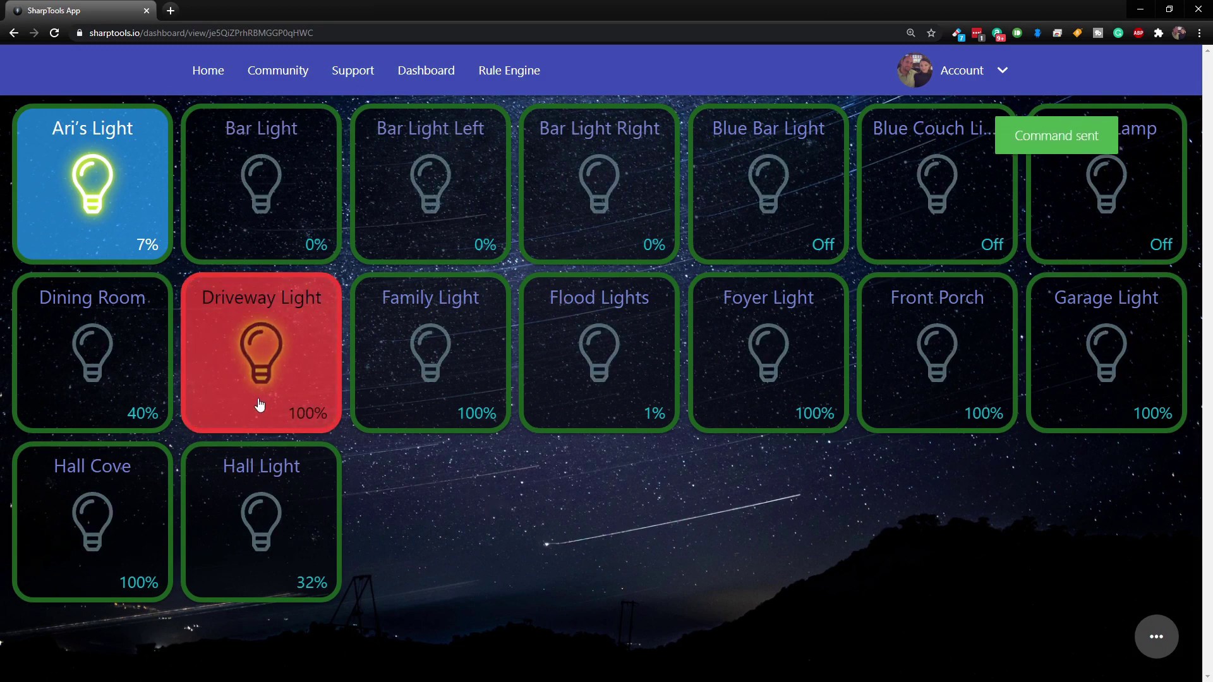
{"action": "left_click", "coordinate": [827, 472]}
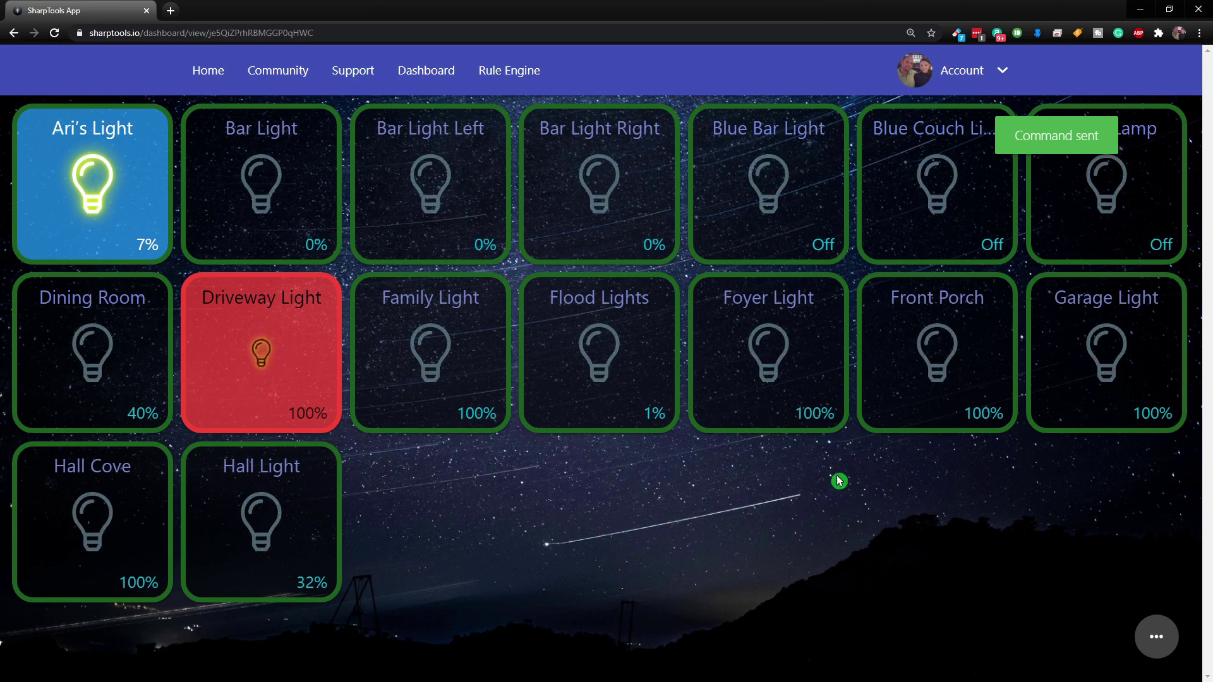
{"action": "left_click", "coordinate": [343, 434]}
{"action": "left_click", "coordinate": [346, 383]}
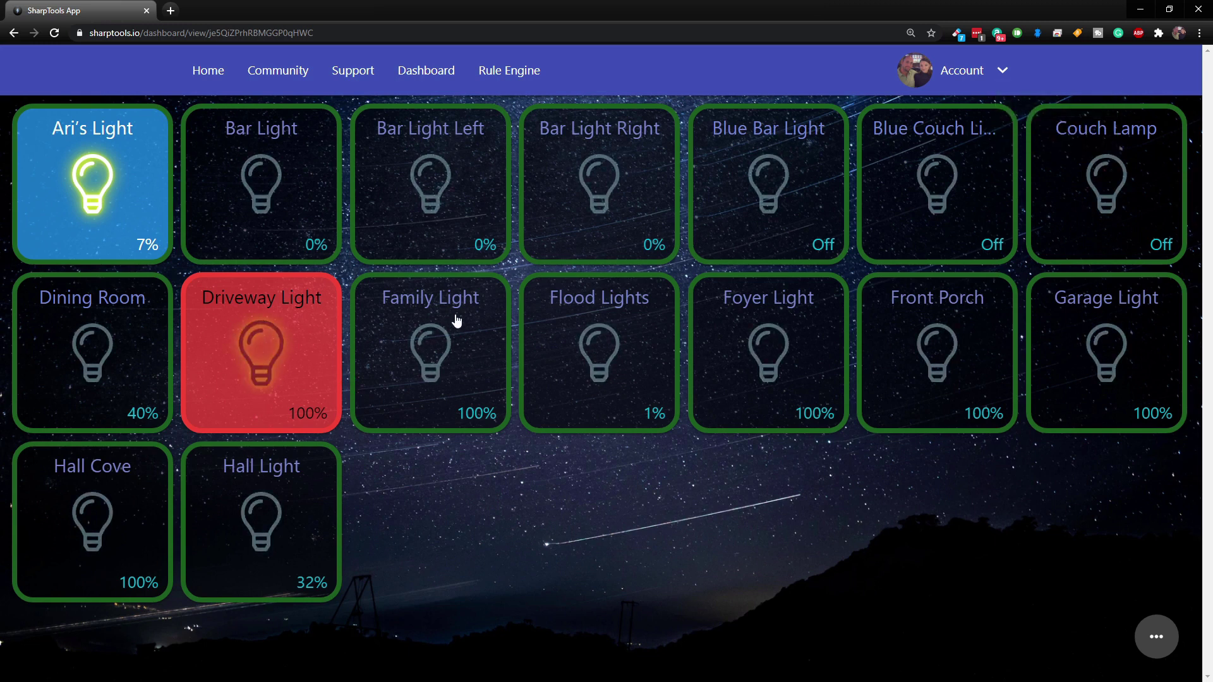
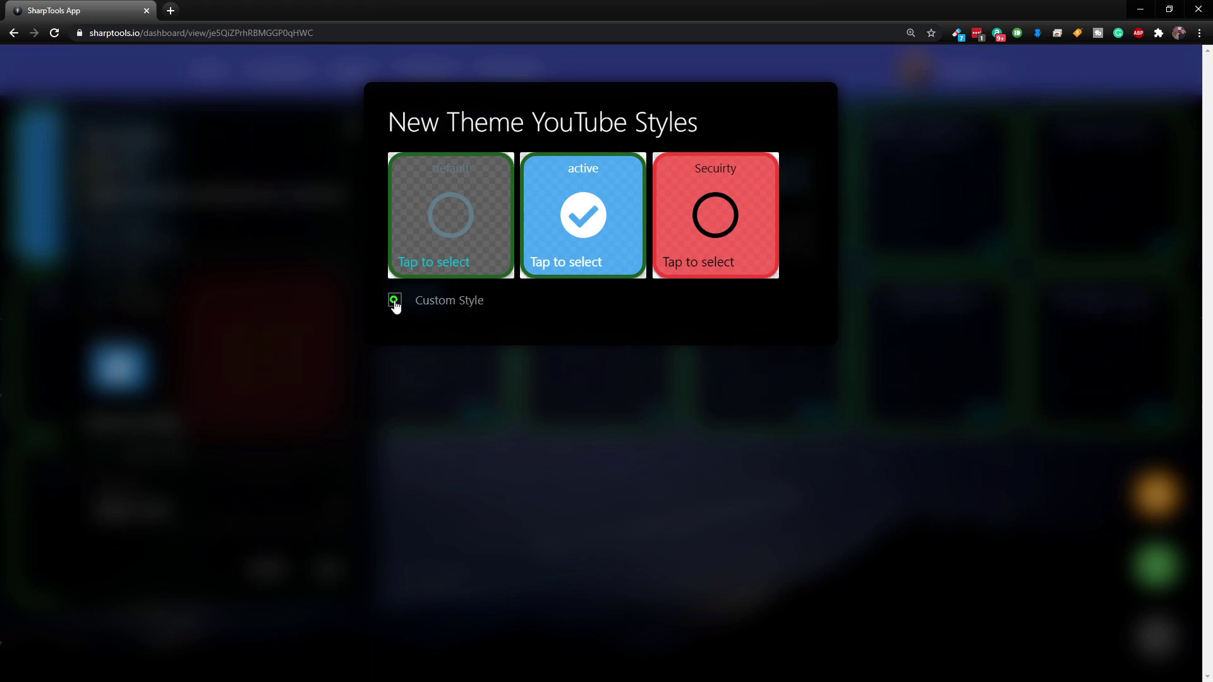
Enable a custom style for the Foyer Light's On state and set its tile color to translucent green
{"action": "left_click", "coordinate": [395, 302]}
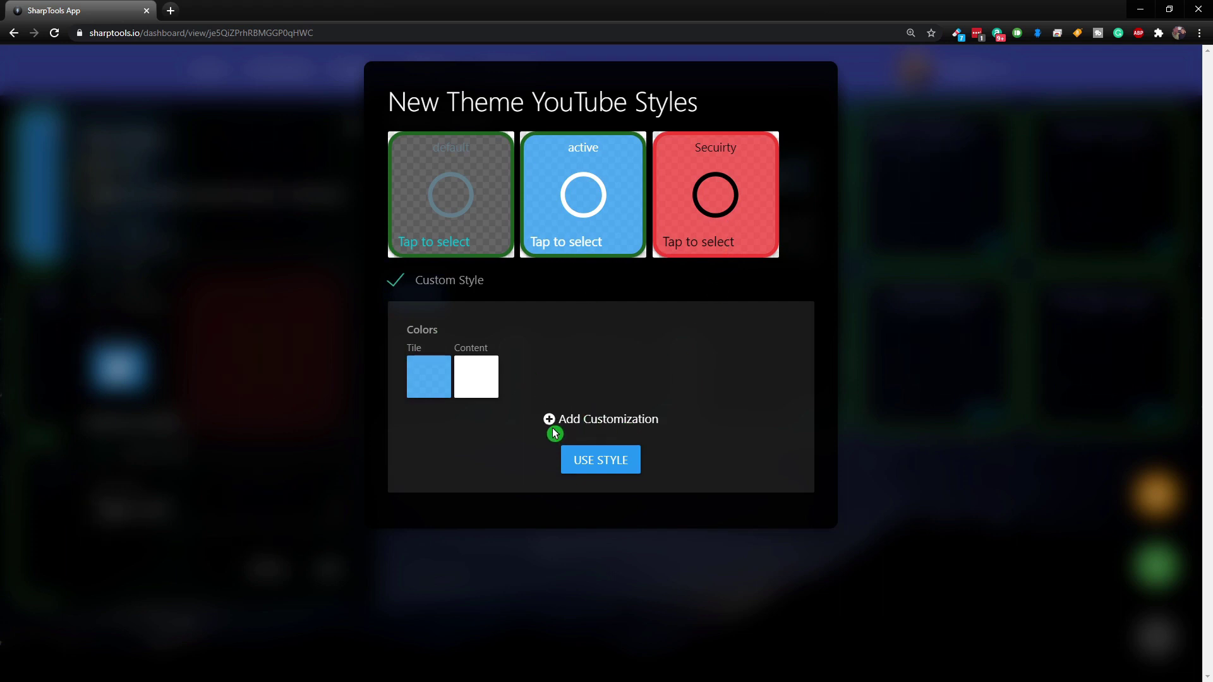
{"action": "left_click", "coordinate": [438, 378]}
{"action": "scroll", "coordinate": [588, 513], "scroll_direction": "down", "scroll_amount": 3}
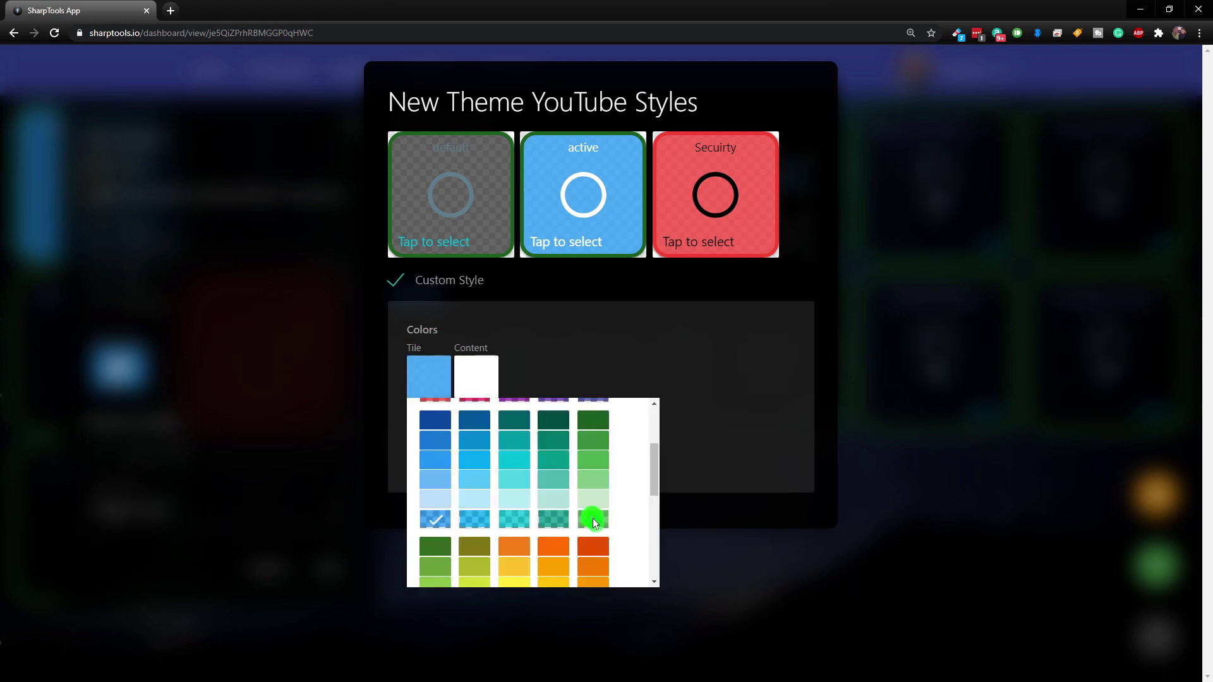
{"action": "left_click", "coordinate": [594, 512]}
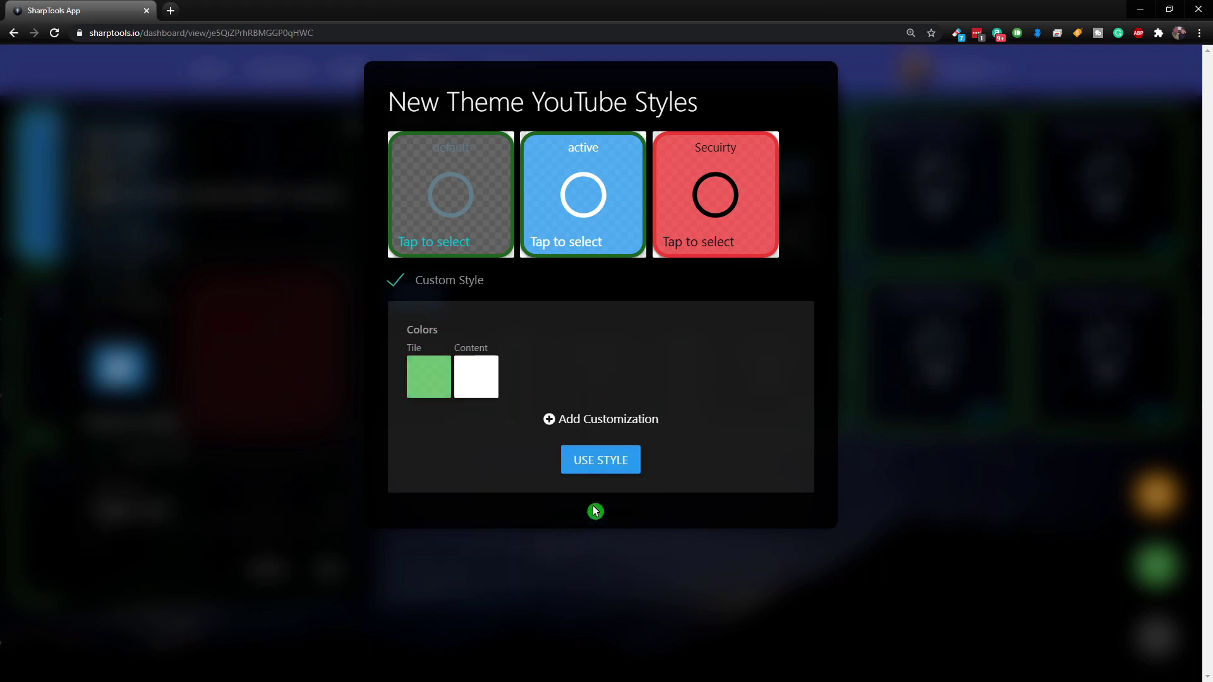
Add a Tile Radius customization to the custom style, reduce the radius to its minimum, and apply the style
{"action": "left_click", "coordinate": [552, 422]}
{"action": "left_click", "coordinate": [476, 147]}
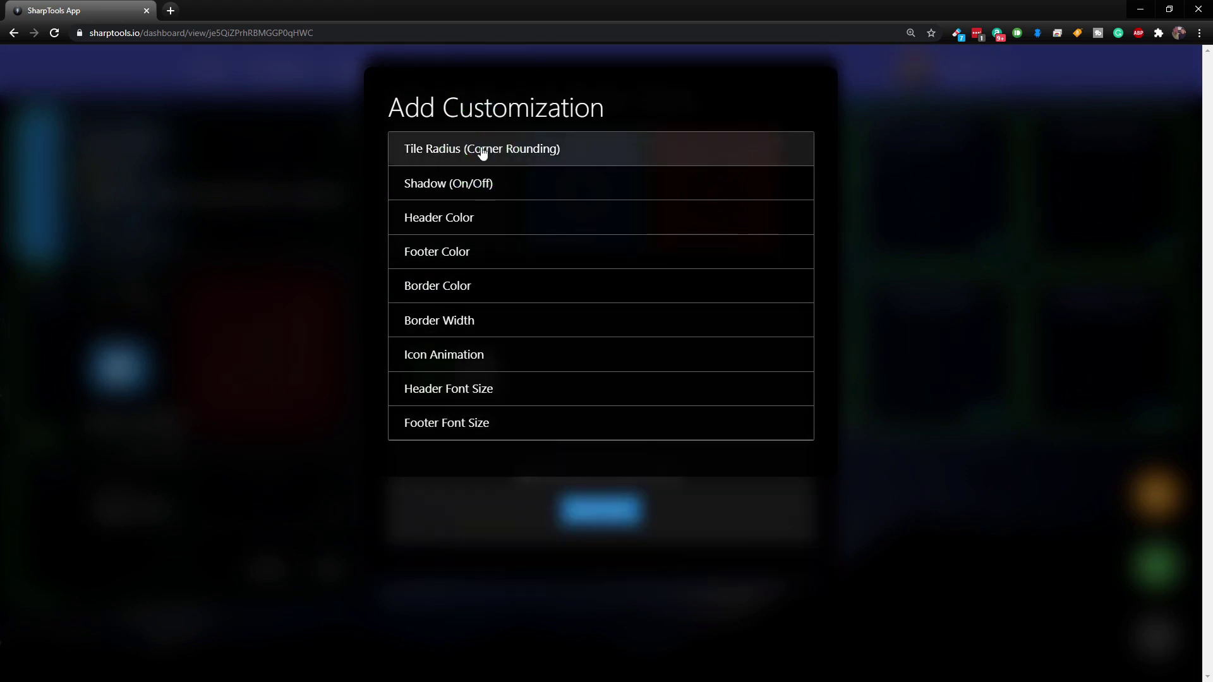
{"action": "left_click_drag", "start_coordinate": [471, 436], "coordinate": [395, 442]}
{"action": "left_click", "coordinate": [574, 497]}
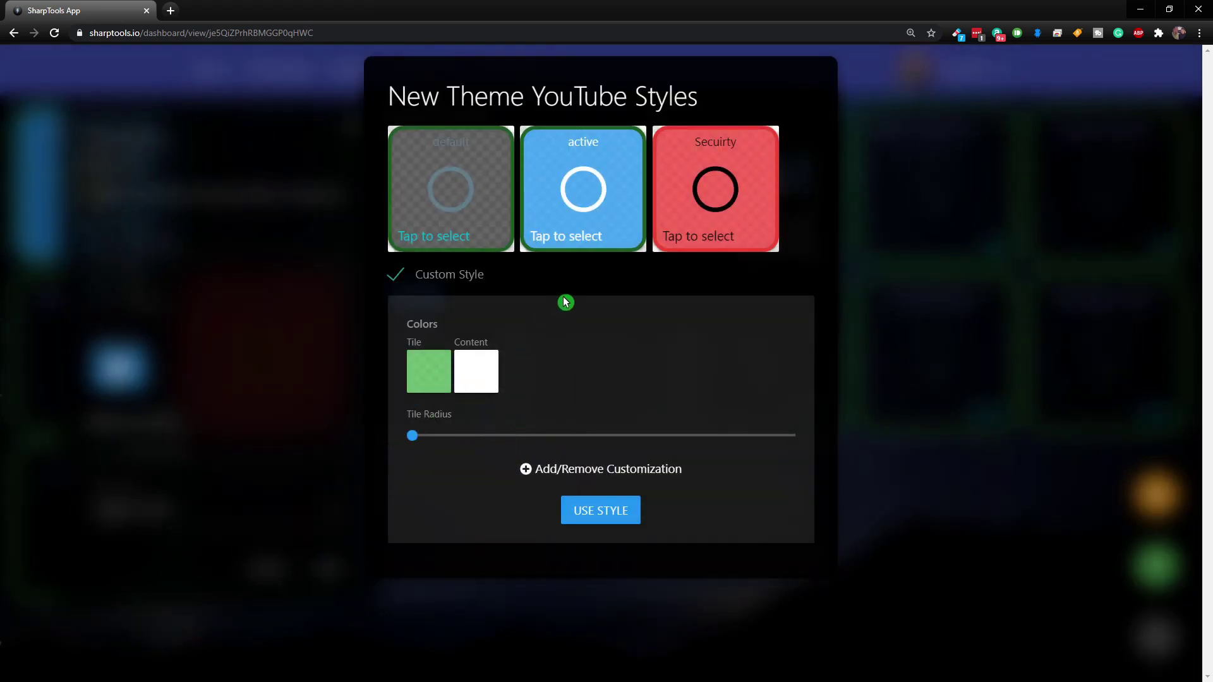
{"action": "left_click", "coordinate": [630, 306]}
{"action": "left_click", "coordinate": [577, 357]}
{"action": "left_click", "coordinate": [600, 514]}
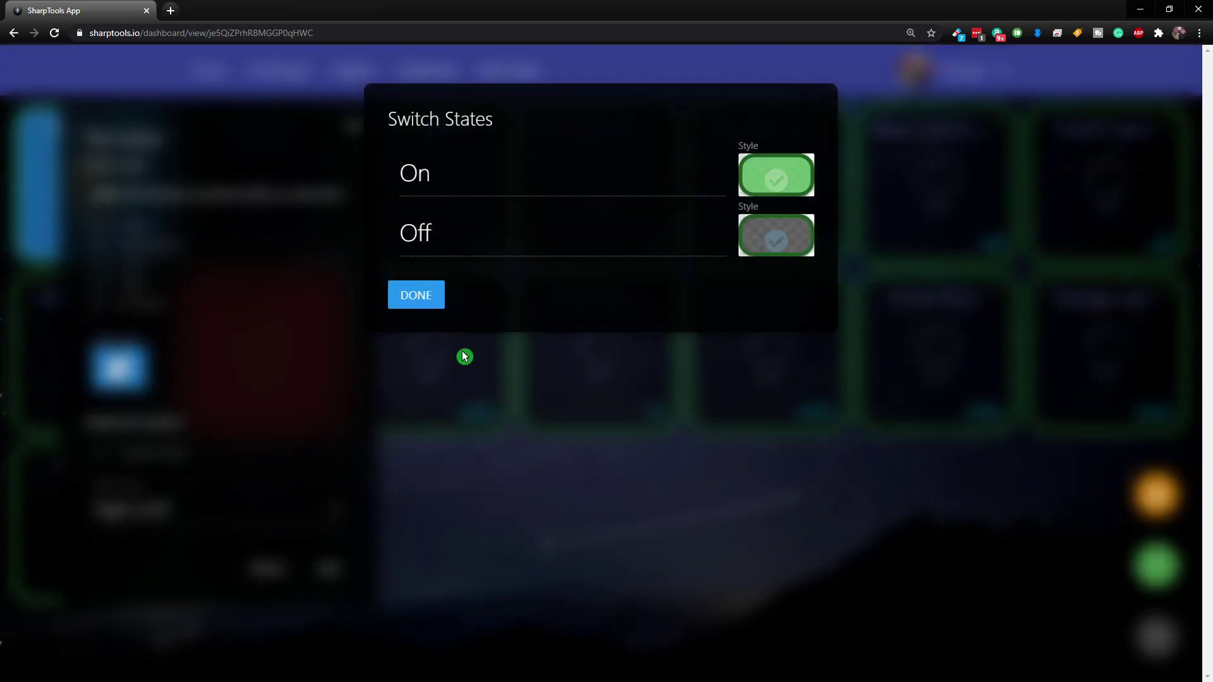
Save the Foyer Light tile and the dashboard, and turn on the Foyer Light to try its custom style
{"action": "left_click", "coordinate": [421, 294]}
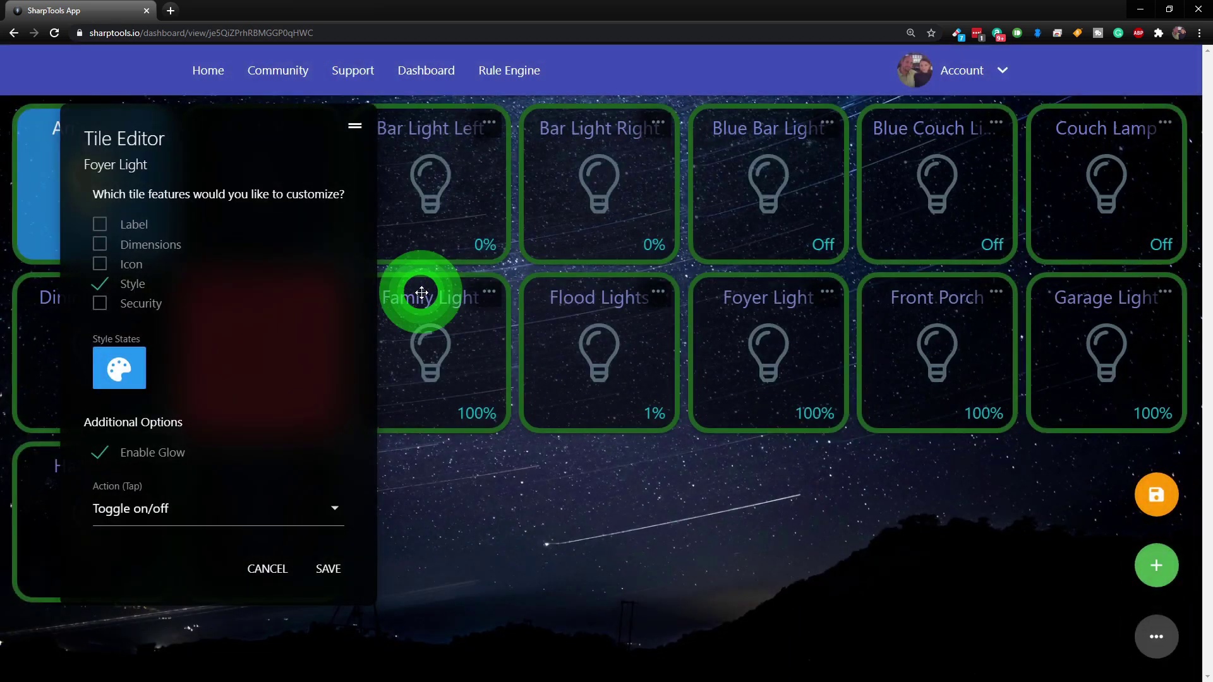
{"action": "left_click", "coordinate": [326, 569]}
{"action": "left_click", "coordinate": [1159, 498]}
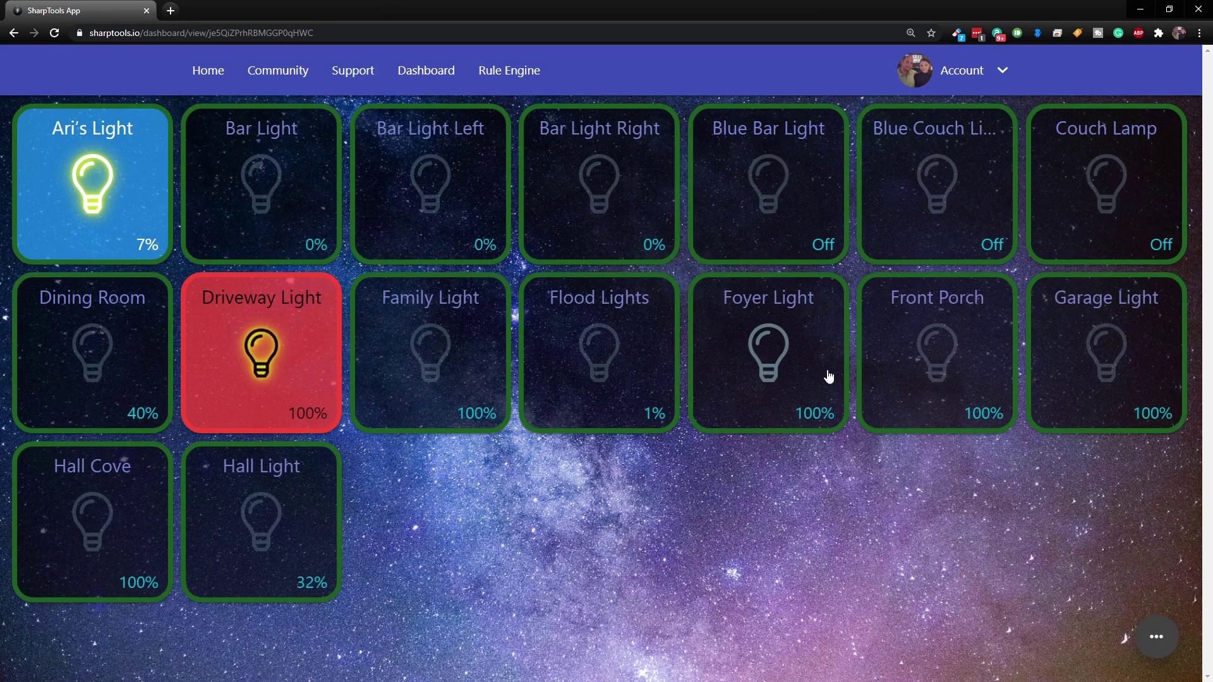
{"action": "left_click", "coordinate": [812, 346]}
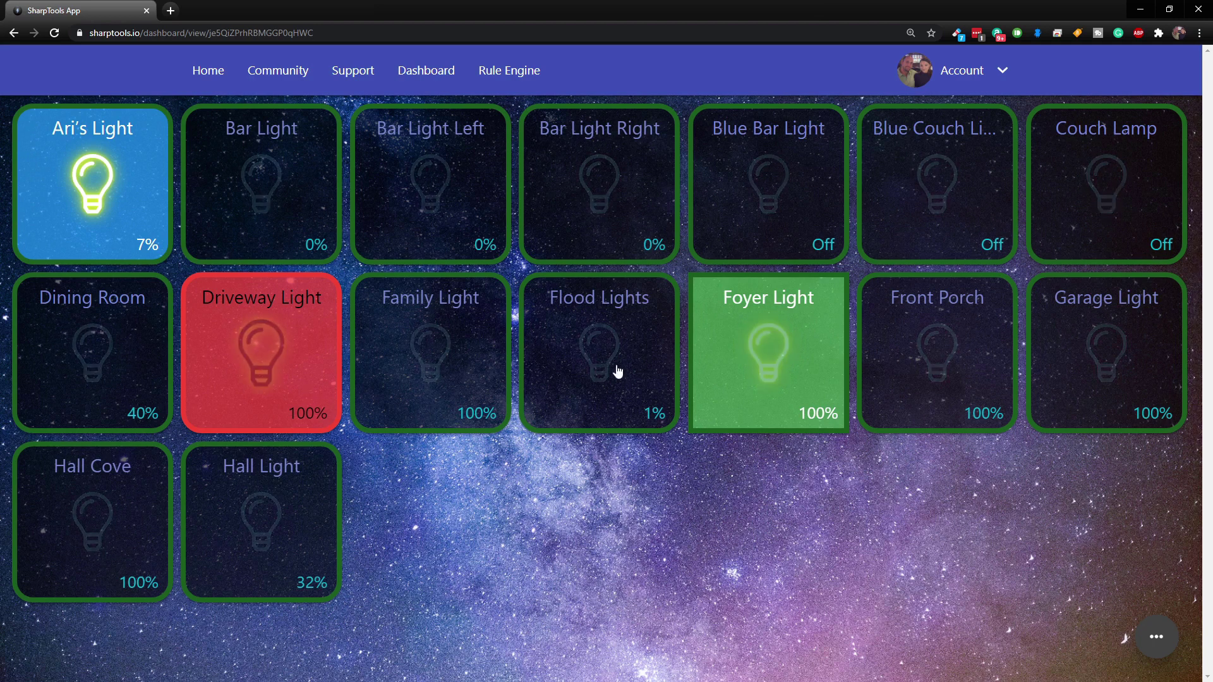
Open the New Theme YouTube theme for editing from the dashboard settings, in a separate window beside the dashboard
{"action": "left_click", "coordinate": [1157, 642]}
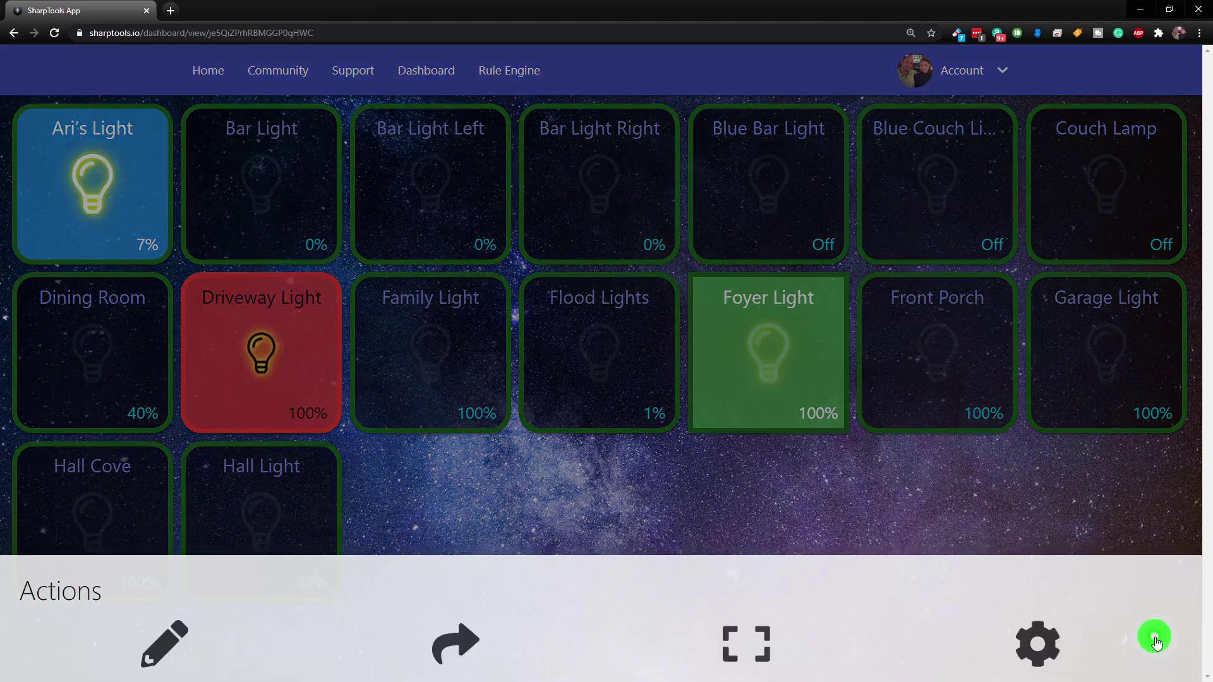
{"action": "left_click", "coordinate": [1038, 559]}
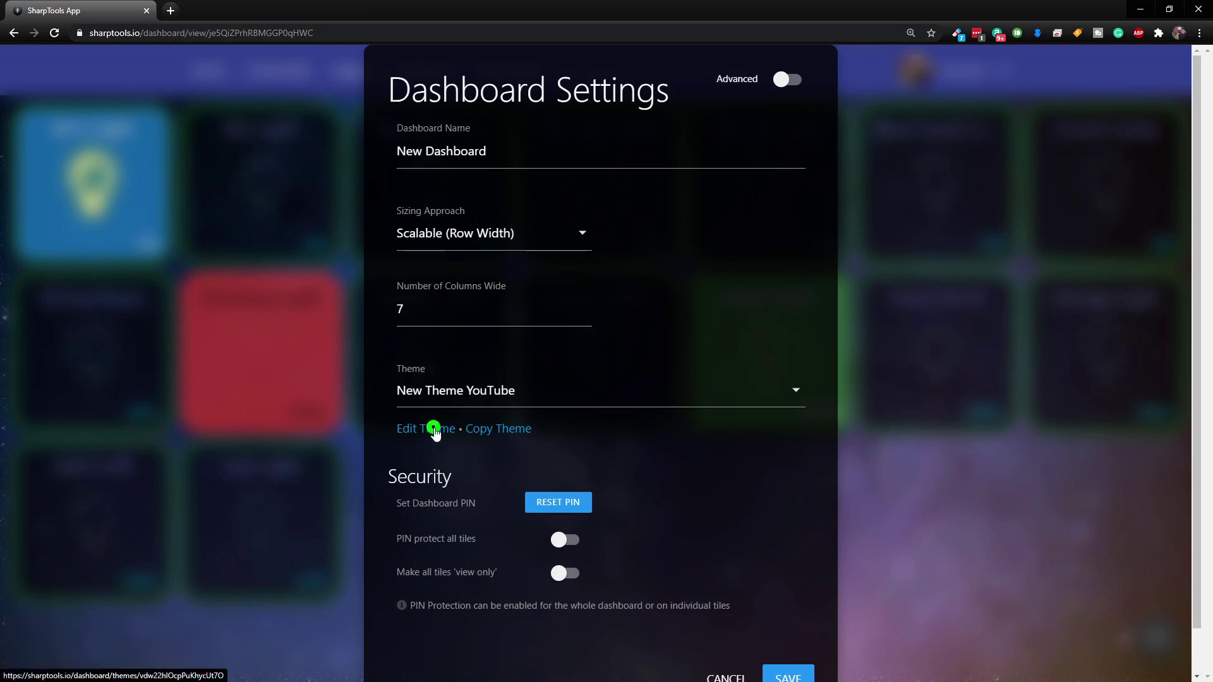
{"action": "middle_click", "coordinate": [436, 433]}
{"action": "left_click", "coordinate": [238, 11]}
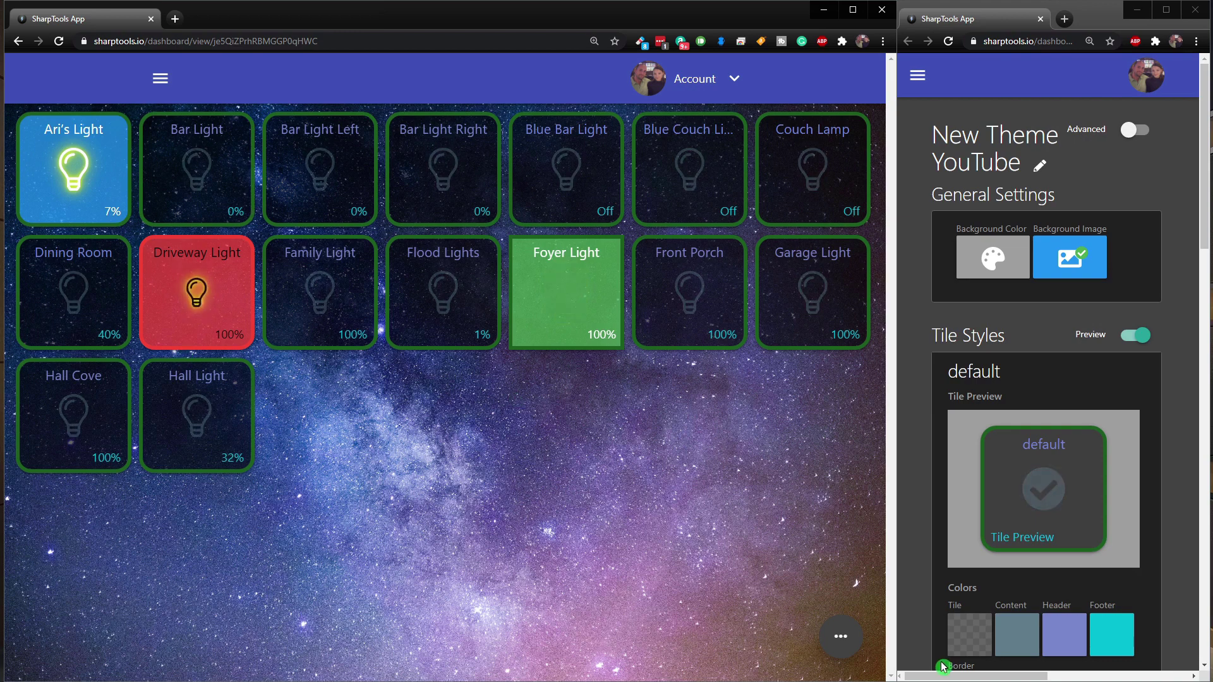
{"action": "right_click", "coordinate": [809, 581]}
{"action": "left_click", "coordinate": [662, 517]}
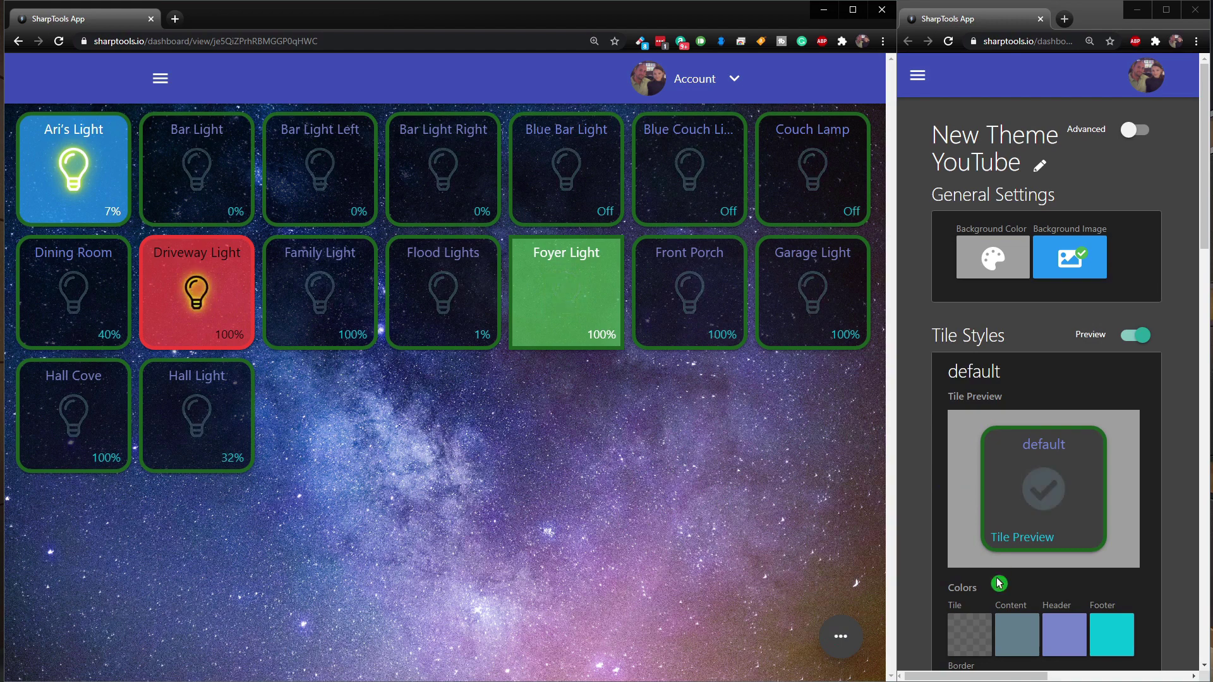
Set the default tile style's border color to solid white and save the theme
{"action": "scroll", "coordinate": [1008, 549], "scroll_direction": "down", "scroll_amount": 1}
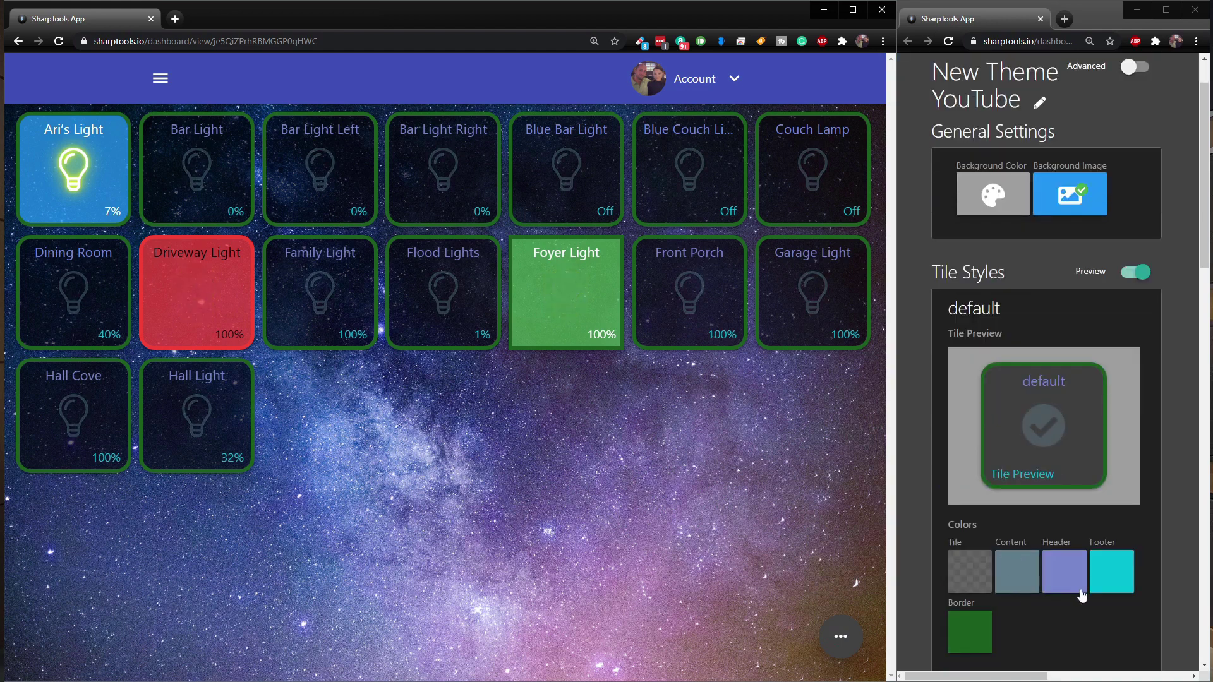
{"action": "left_click", "coordinate": [972, 641]}
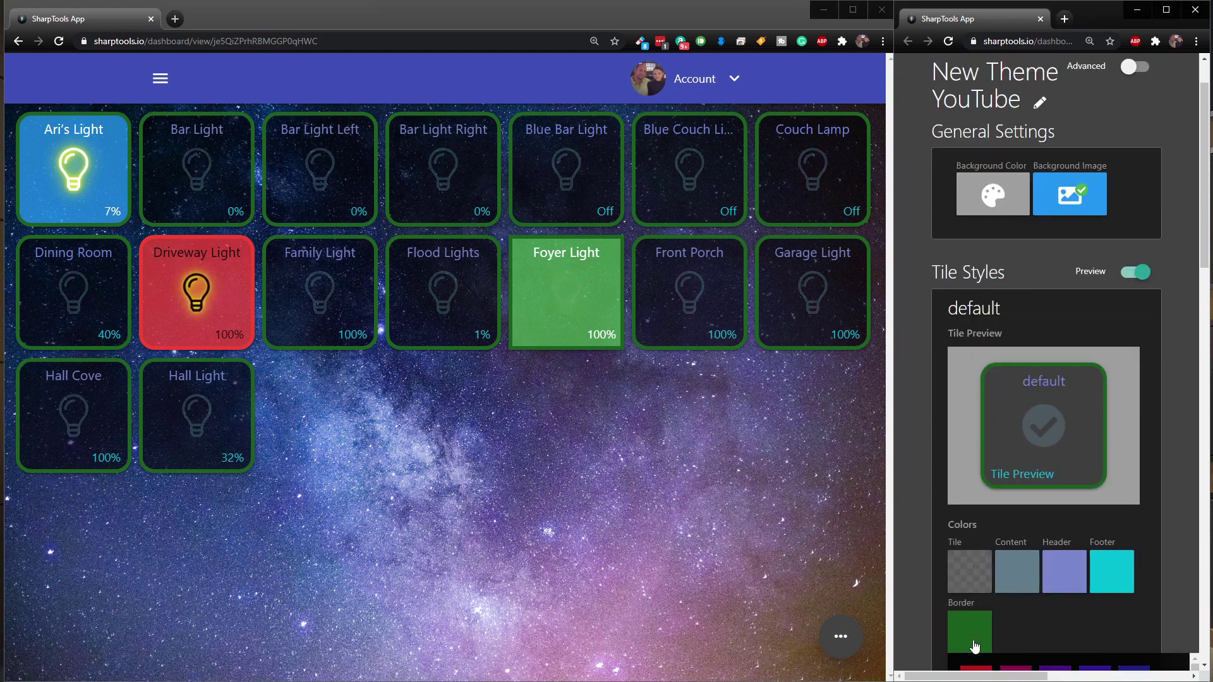
{"action": "scroll", "coordinate": [1122, 575], "scroll_direction": "down", "scroll_amount": 2}
{"action": "scroll", "coordinate": [1124, 572], "scroll_direction": "down", "scroll_amount": 2}
{"action": "left_click", "coordinate": [1133, 556]}
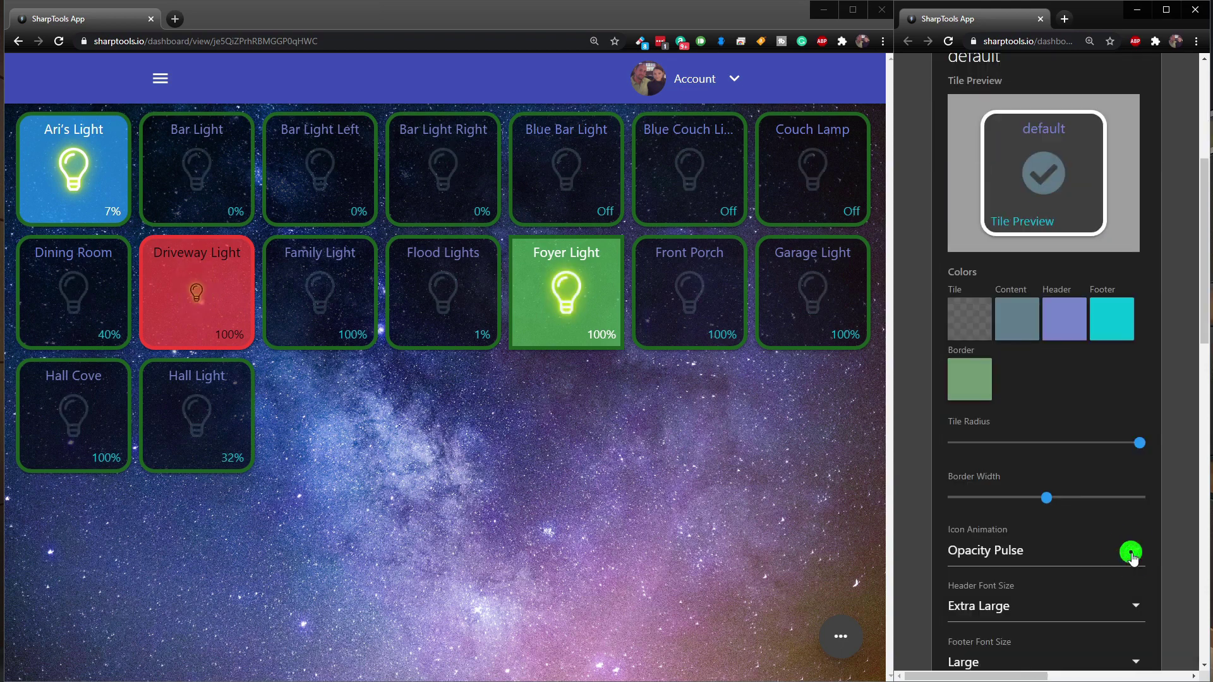
{"action": "left_click", "coordinate": [1076, 387]}
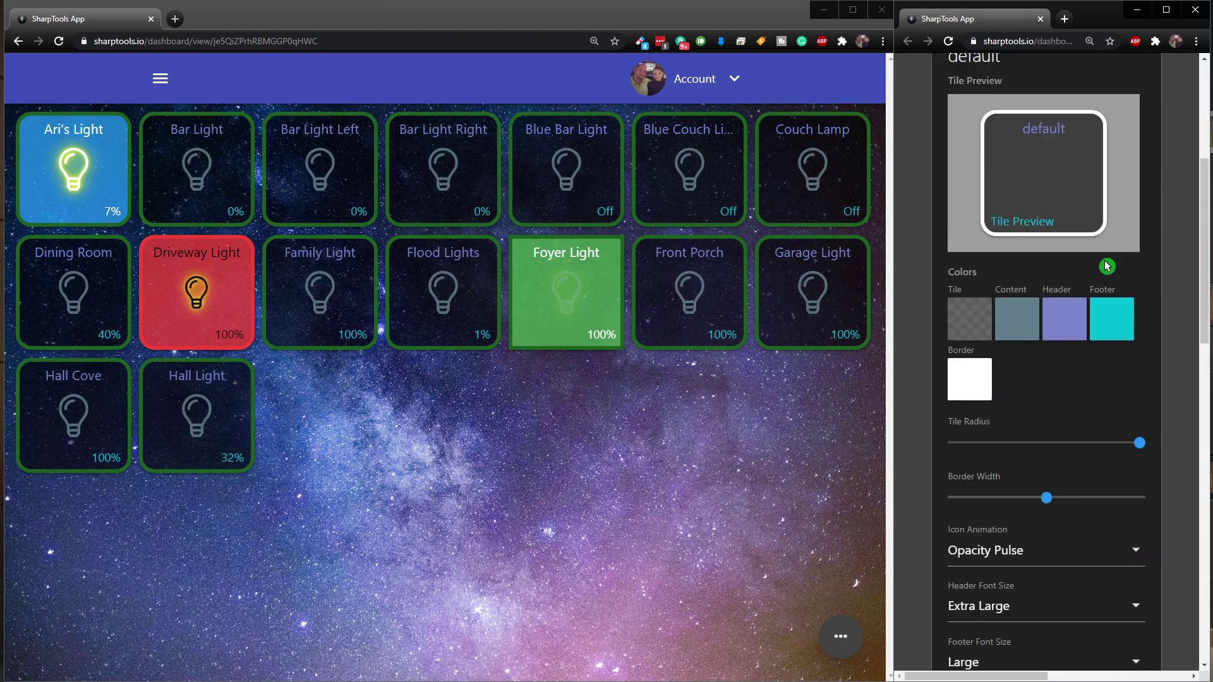
{"action": "left_click", "coordinate": [1049, 176]}
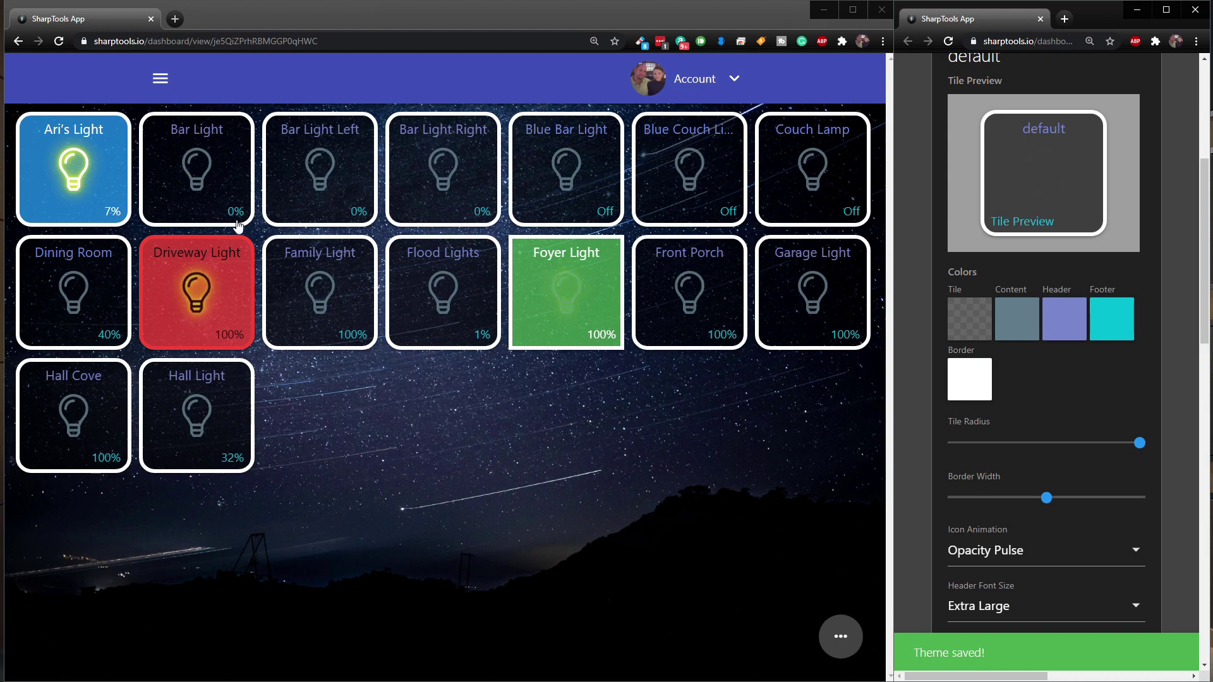
Try the default tile style without a border, set its border width to 1, and save the theme
{"action": "left_click_drag", "start_coordinate": [1046, 498], "coordinate": [902, 491]}
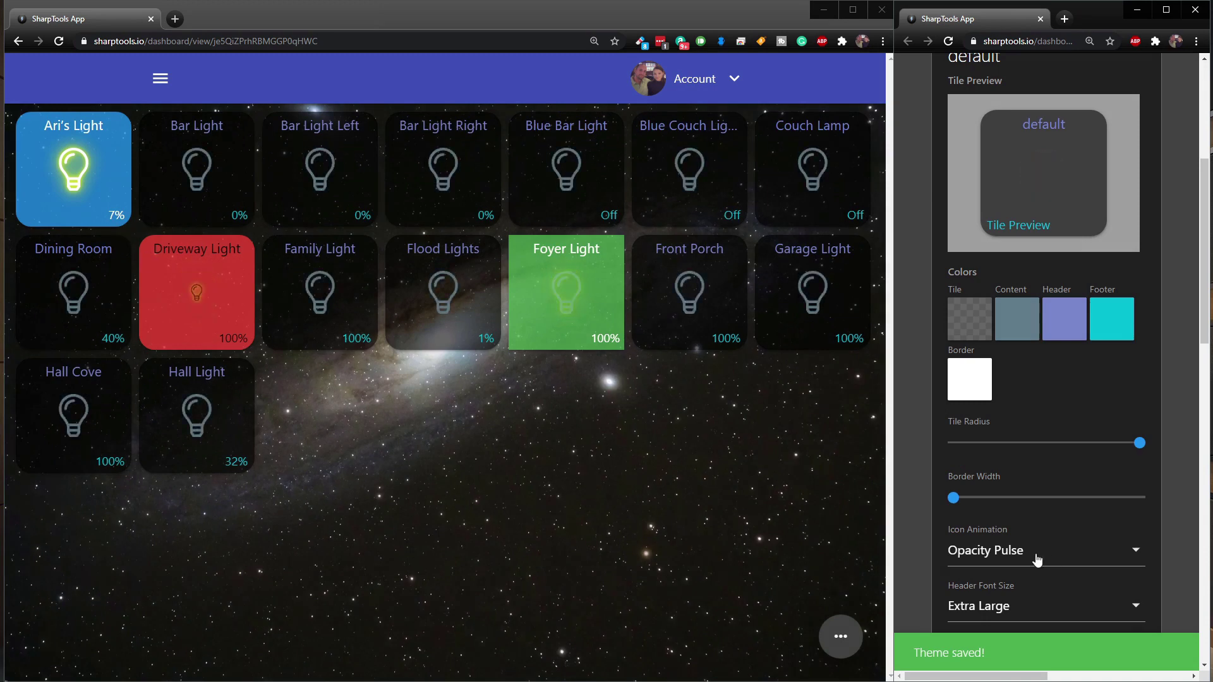
{"action": "left_click_drag", "start_coordinate": [954, 498], "coordinate": [967, 502]}
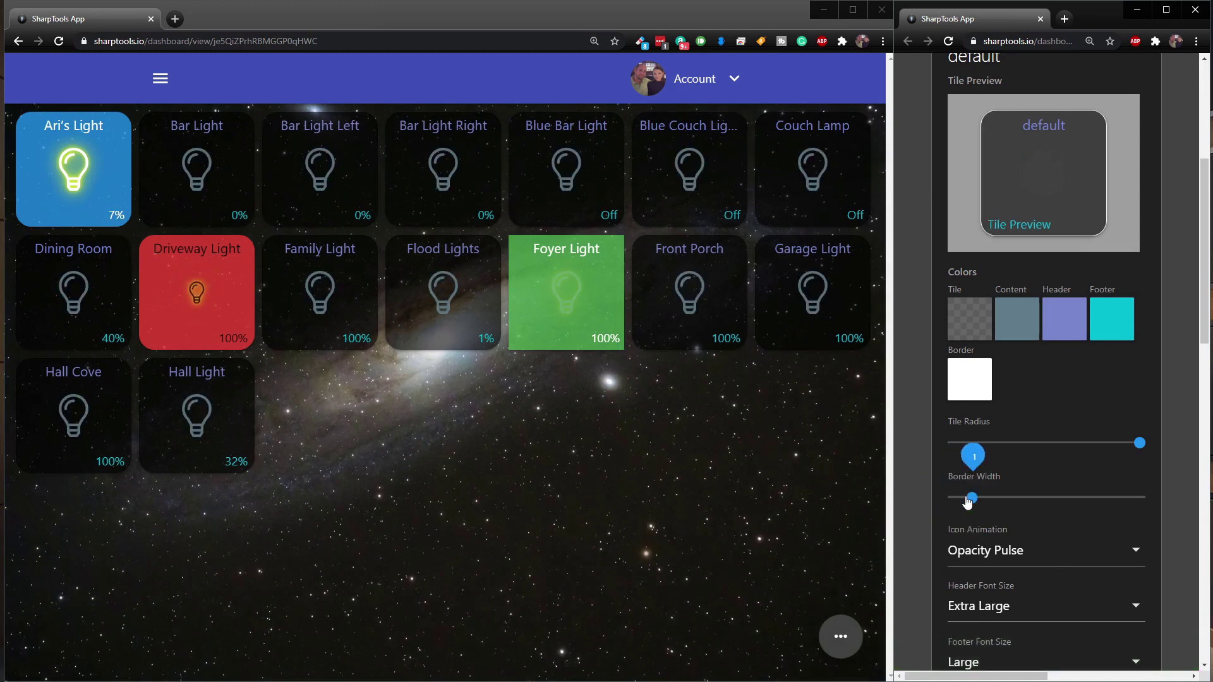
{"action": "left_click_drag", "start_coordinate": [967, 500], "coordinate": [968, 499]}
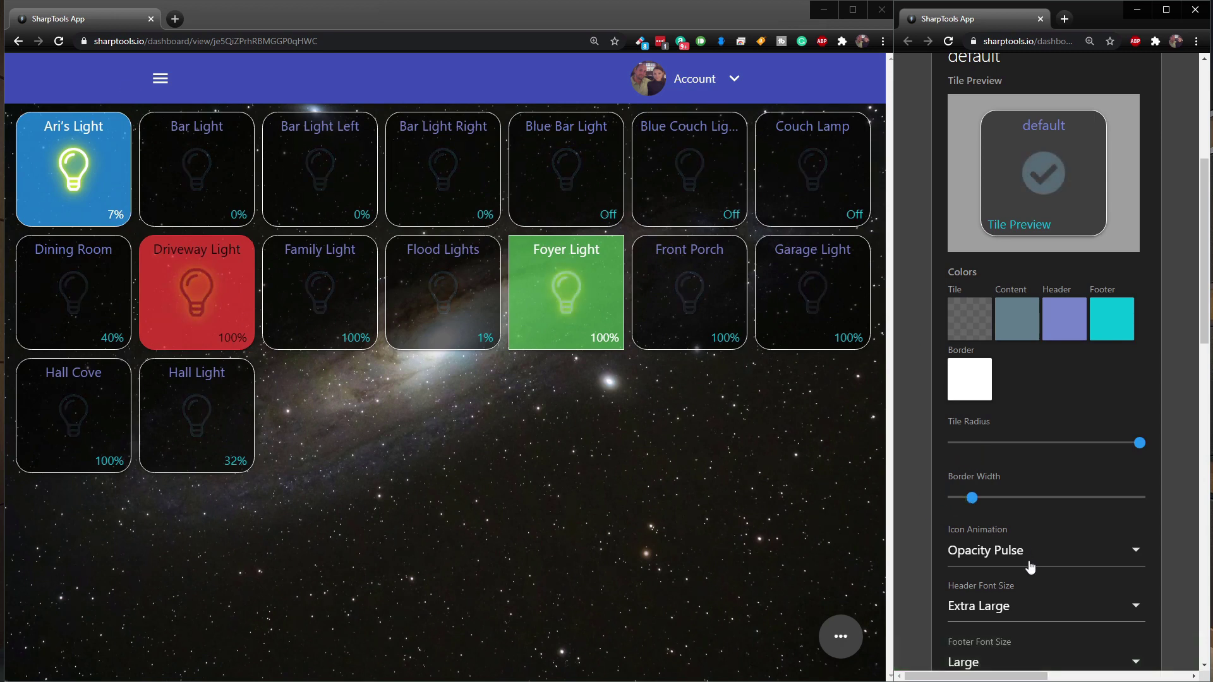
Set the default tile style's icon animation to None and save the theme
{"action": "scroll", "coordinate": [1030, 567], "scroll_direction": "down", "scroll_amount": 6}
{"action": "scroll", "coordinate": [1015, 305], "scroll_direction": "up", "scroll_amount": 2}
{"action": "left_click", "coordinate": [1013, 299]}
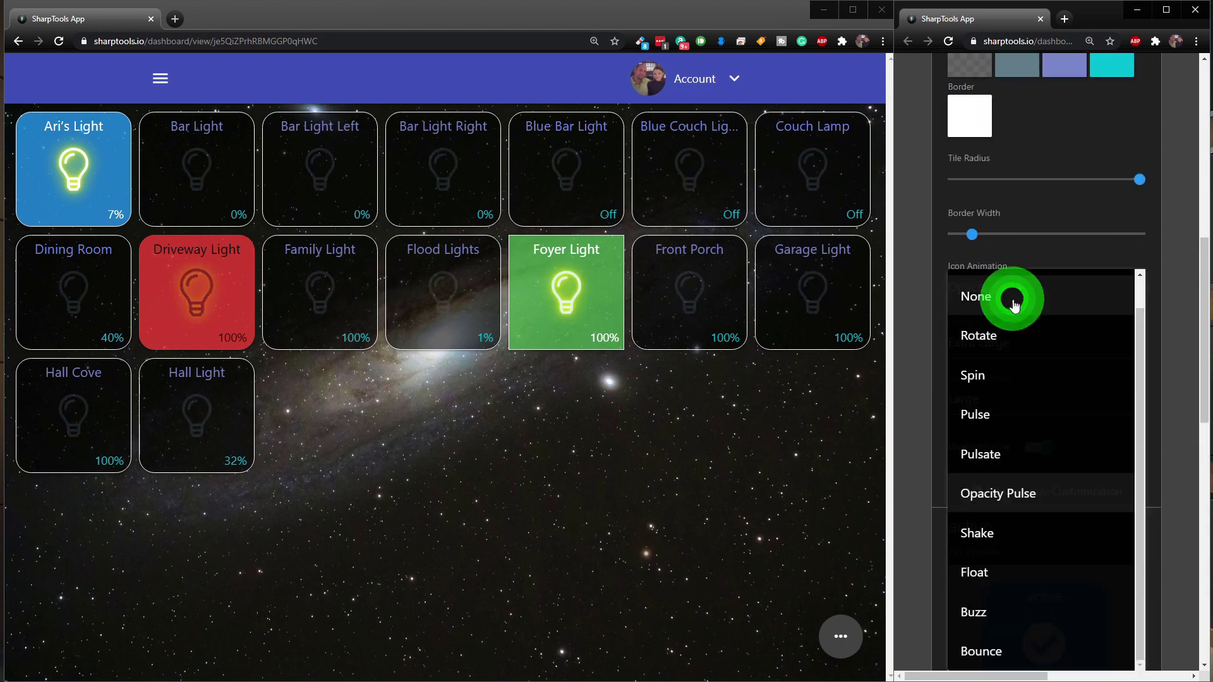
{"action": "left_click", "coordinate": [1012, 302]}
{"action": "scroll", "coordinate": [1010, 468], "scroll_direction": "down", "scroll_amount": 2}
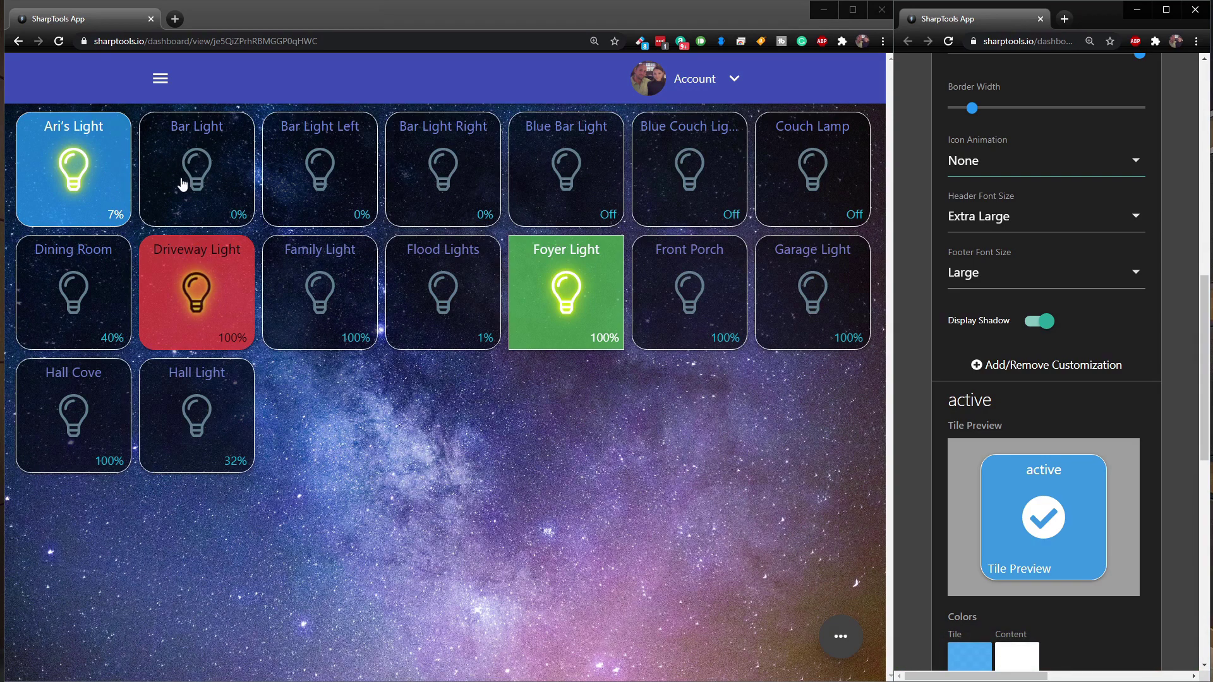
Set both the header and footer font sizes of the default tile style to Medium and save the theme
{"action": "left_click", "coordinate": [1009, 222]}
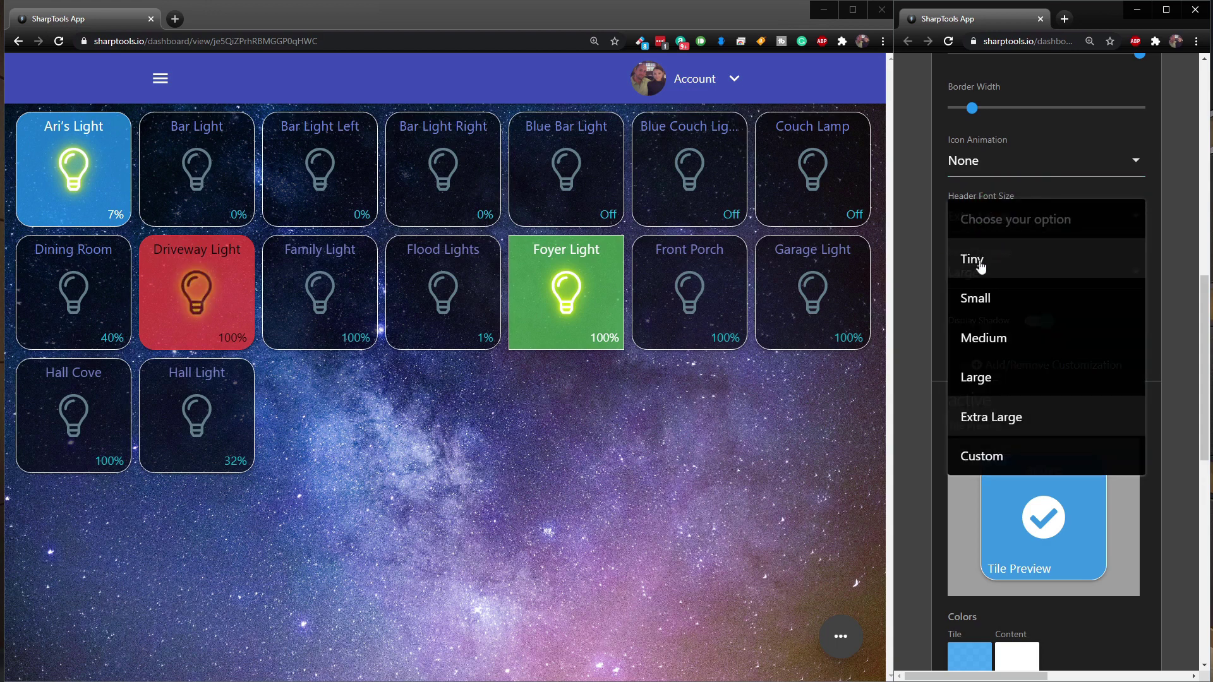
{"action": "left_click", "coordinate": [989, 334]}
{"action": "left_click", "coordinate": [992, 271]}
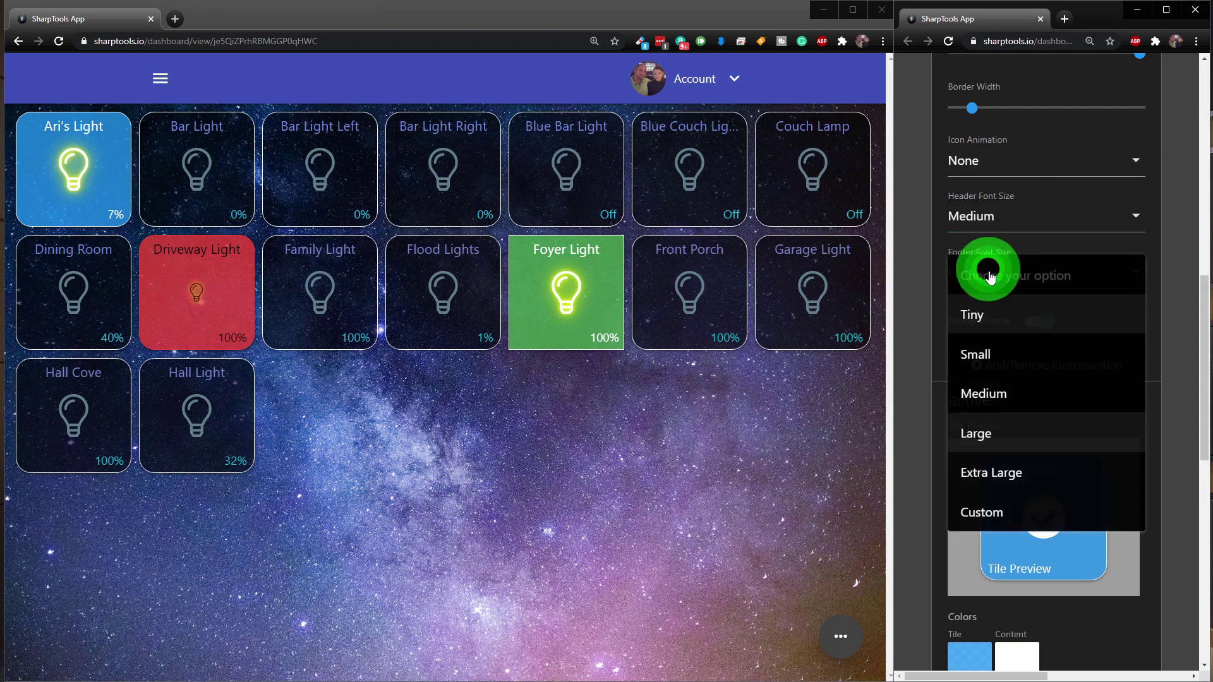
{"action": "left_click", "coordinate": [993, 397]}
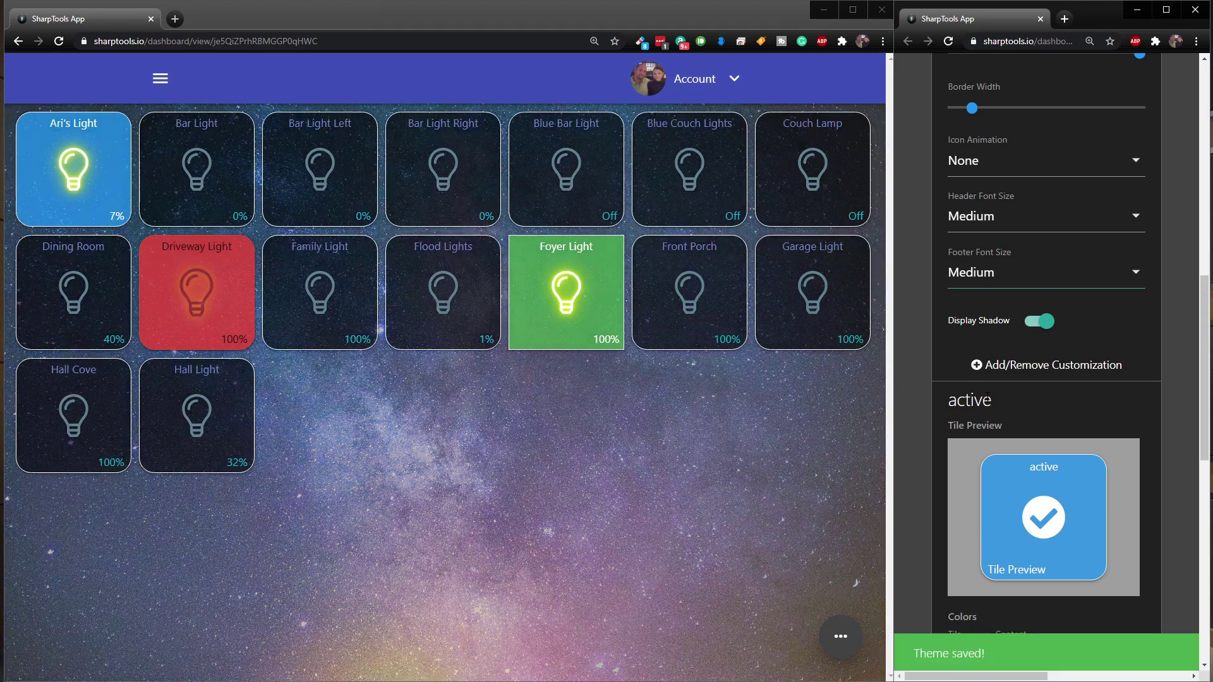
{"action": "left_click", "coordinate": [429, 111]}
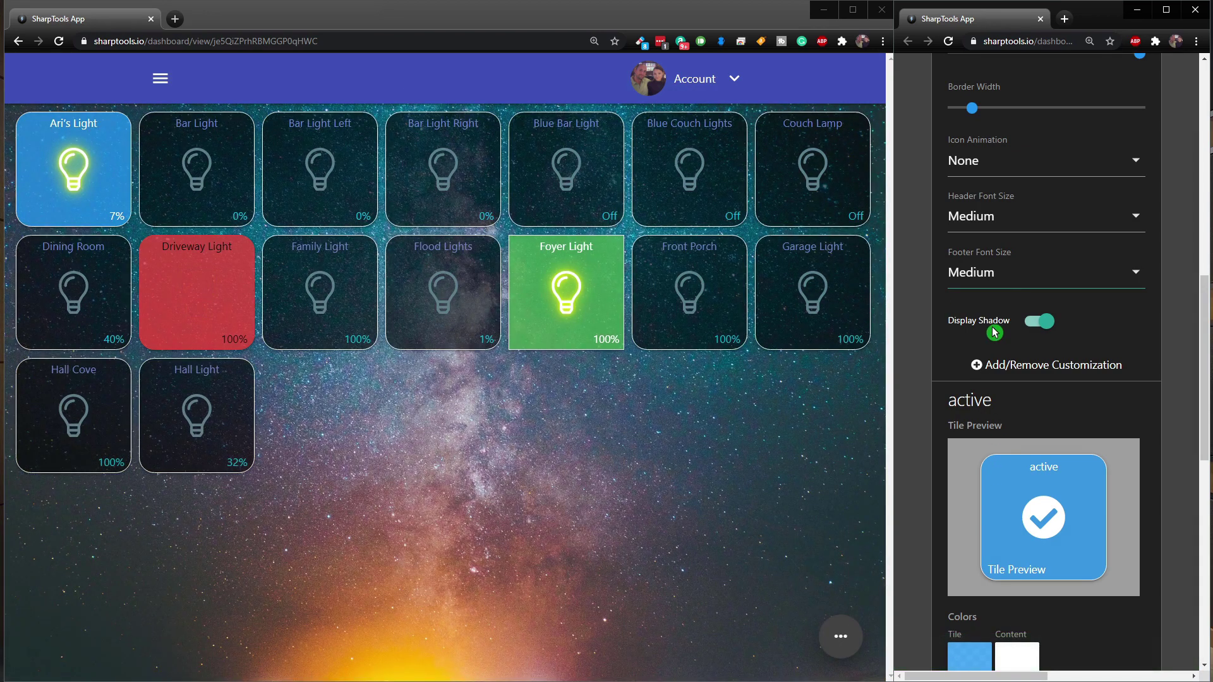
Shrink the dashboard window to check how its tiles scale, and minimize the hardware monitor window behind it
{"action": "scroll", "coordinate": [999, 351], "scroll_direction": "down", "scroll_amount": 6}
{"action": "scroll", "coordinate": [1004, 417], "scroll_direction": "up", "scroll_amount": 10}
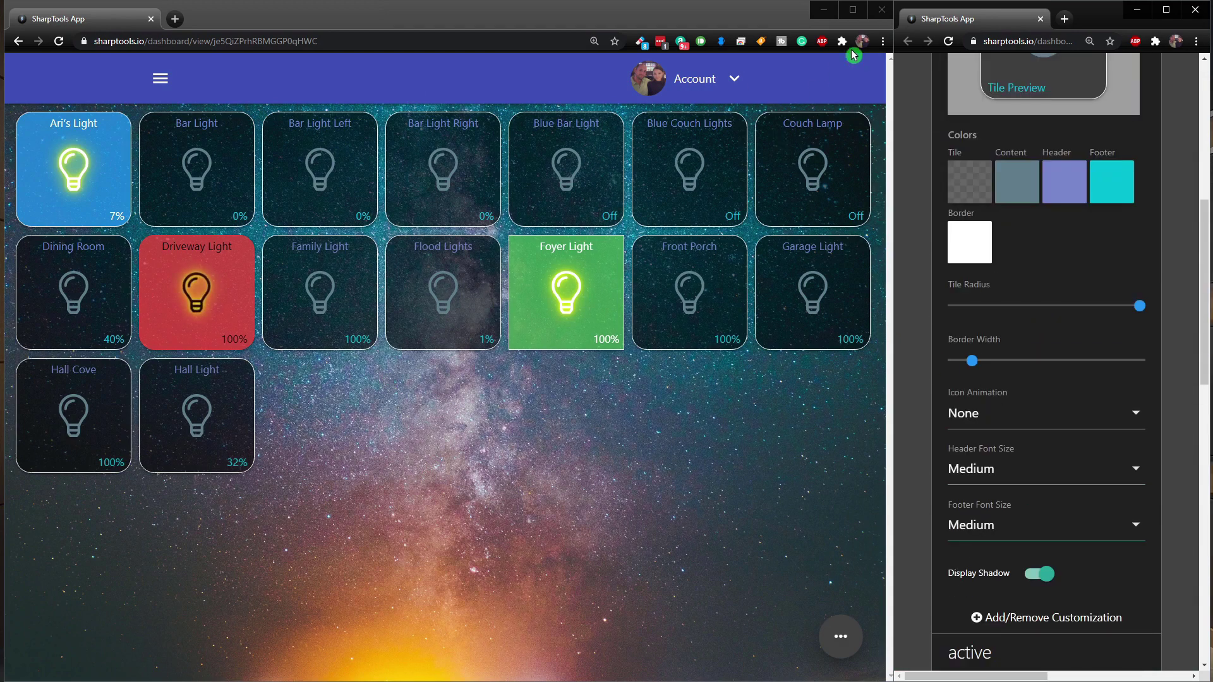
{"action": "left_click", "coordinate": [857, 11]}
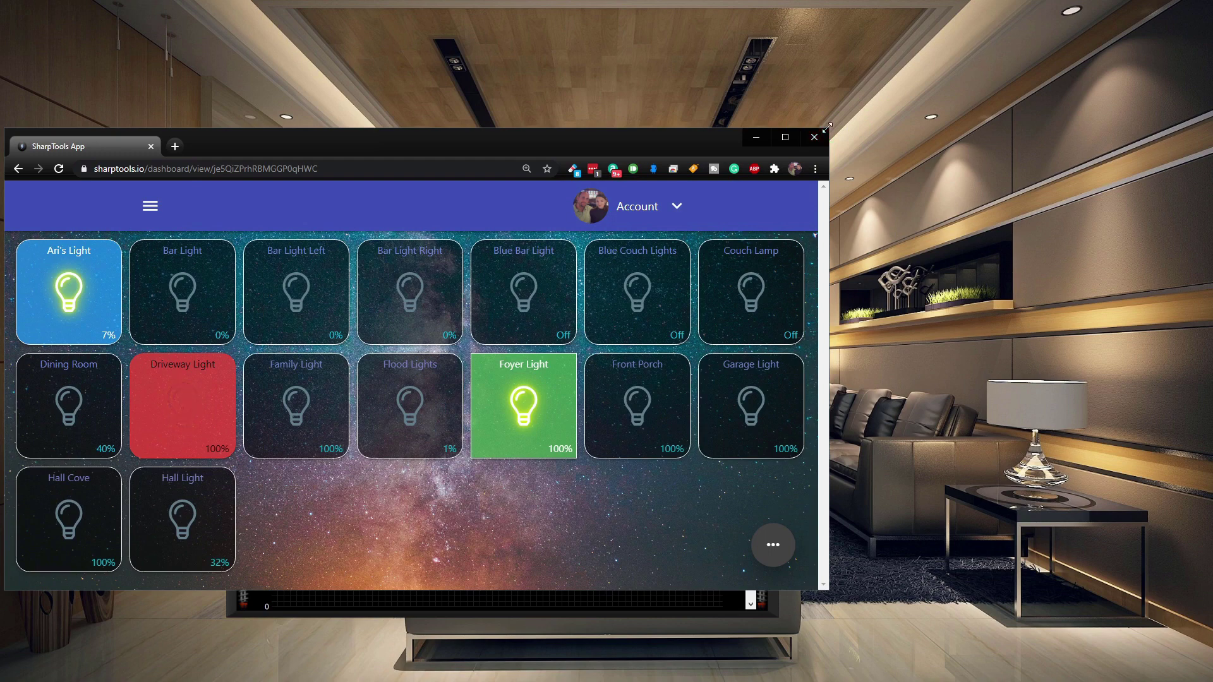
{"action": "left_click_drag", "start_coordinate": [827, 127], "coordinate": [621, 188]}
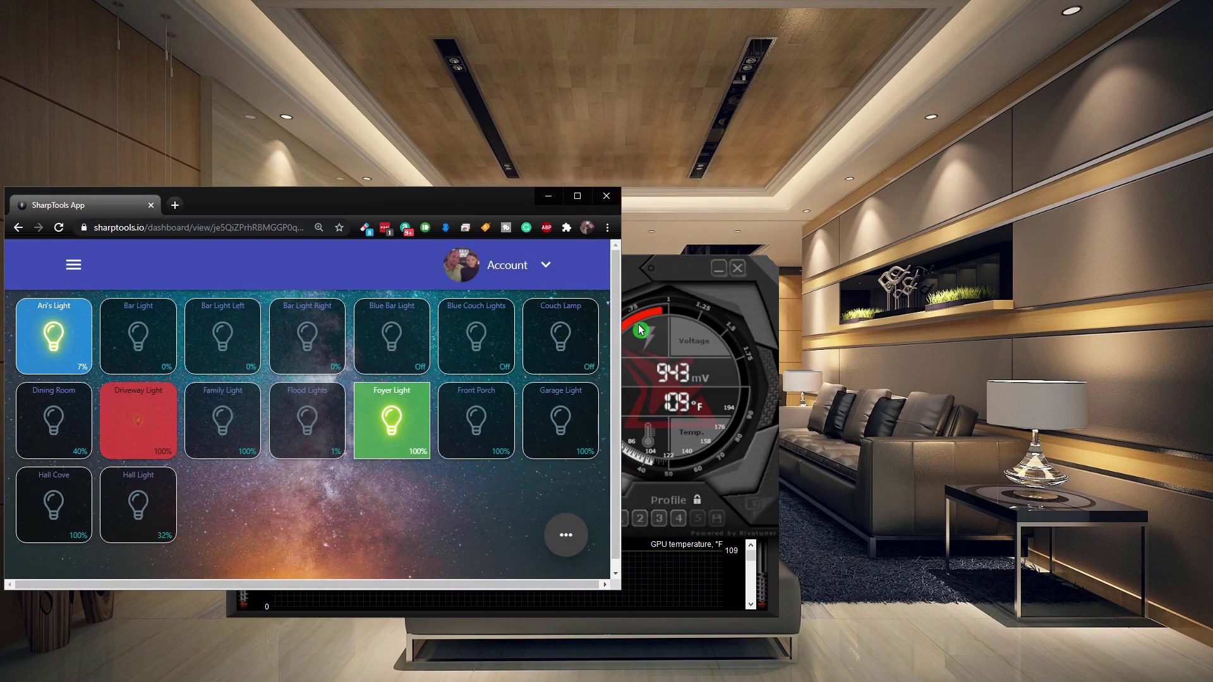
{"action": "left_click", "coordinate": [719, 269]}
Enlarge the dashboard window and place it beside the theme editor, narrowing the editor window so both fit
{"action": "left_click_drag", "start_coordinate": [189, 215], "coordinate": [351, 199]}
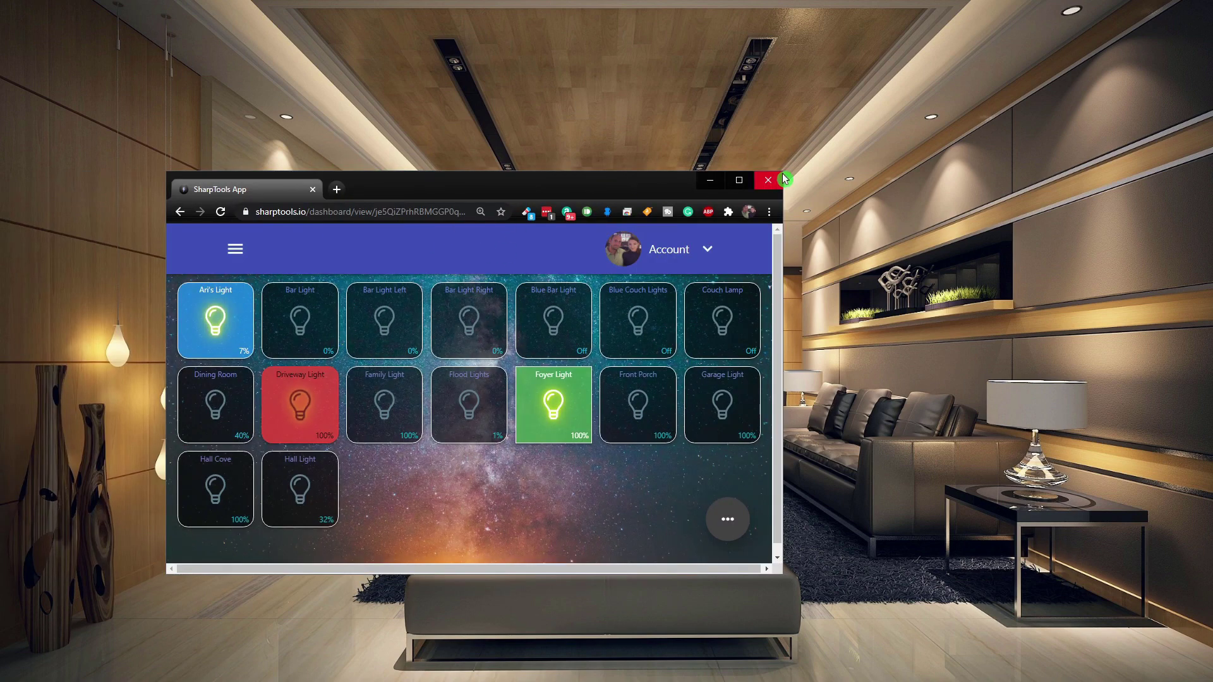
{"action": "left_click_drag", "start_coordinate": [781, 171], "coordinate": [939, 102]}
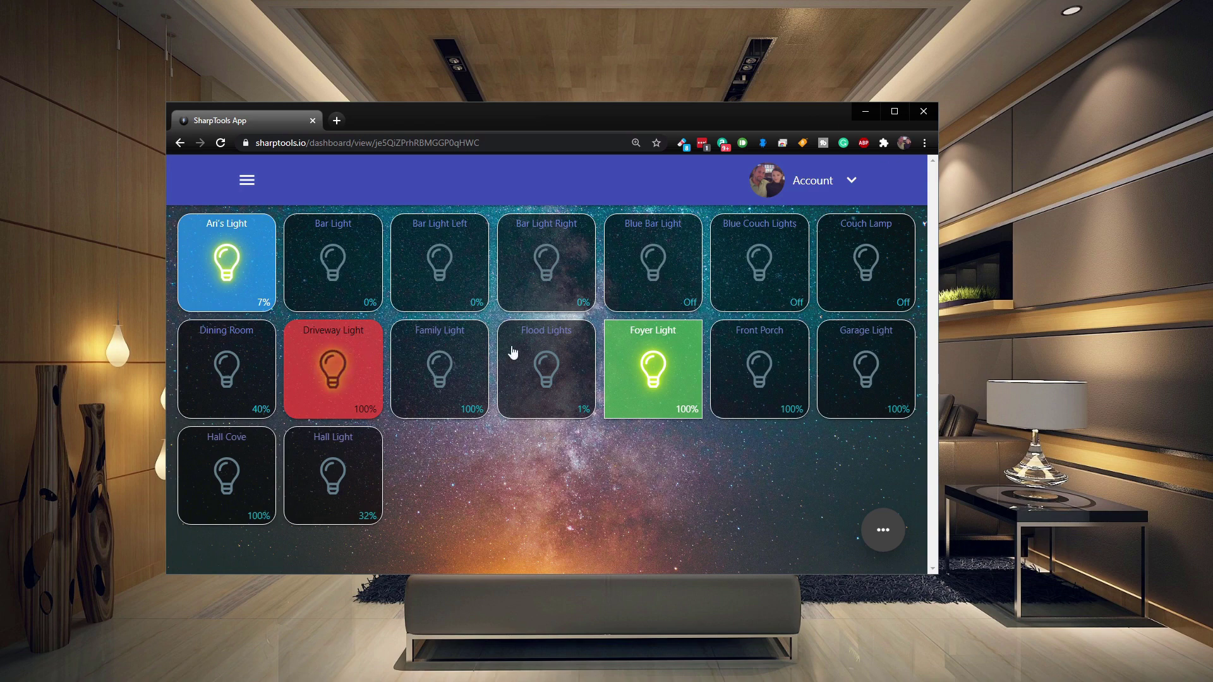
{"action": "left_click_drag", "start_coordinate": [828, 122], "coordinate": [689, 50]}
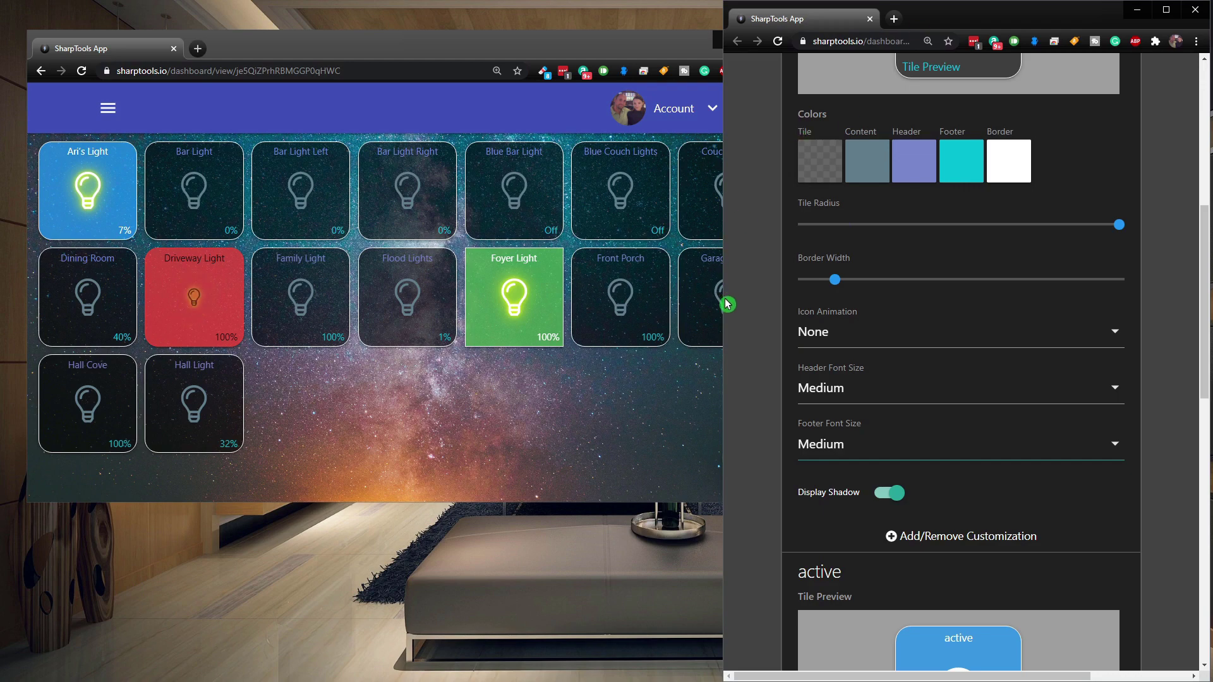
{"action": "left_click_drag", "start_coordinate": [728, 304], "coordinate": [799, 304]}
Switch the default tile style's header font size to Custom, set it to 150%, and save the theme
{"action": "left_click", "coordinate": [1133, 418]}
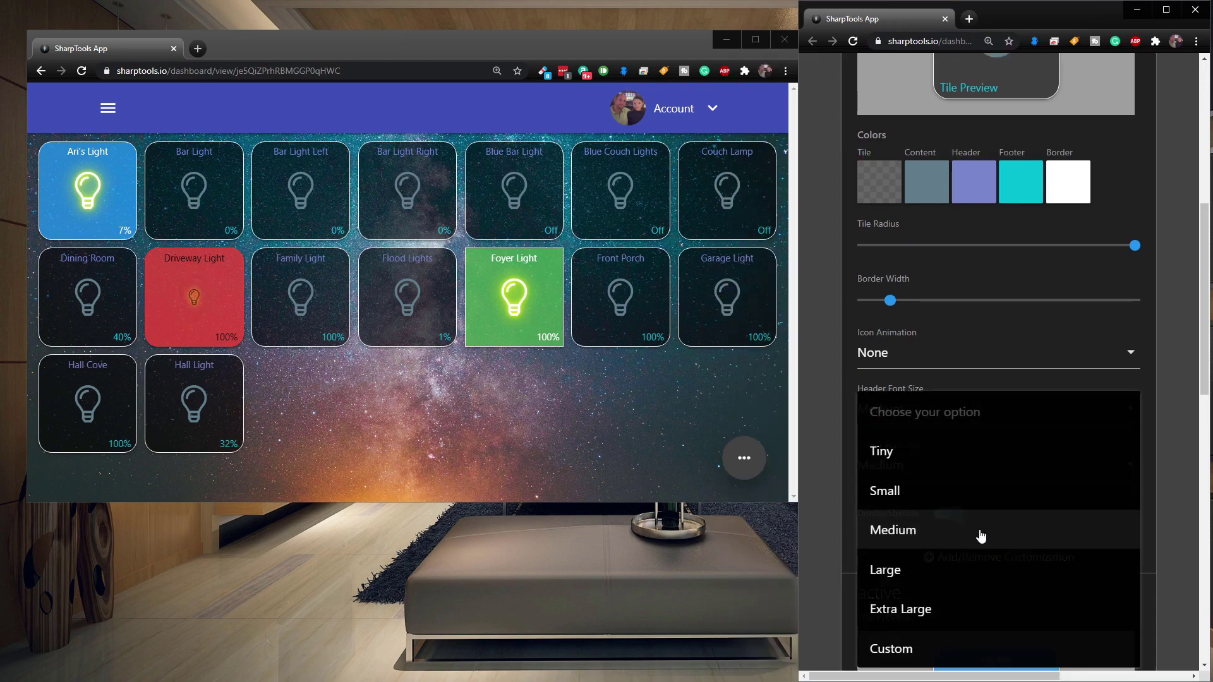
{"action": "left_click", "coordinate": [899, 651]}
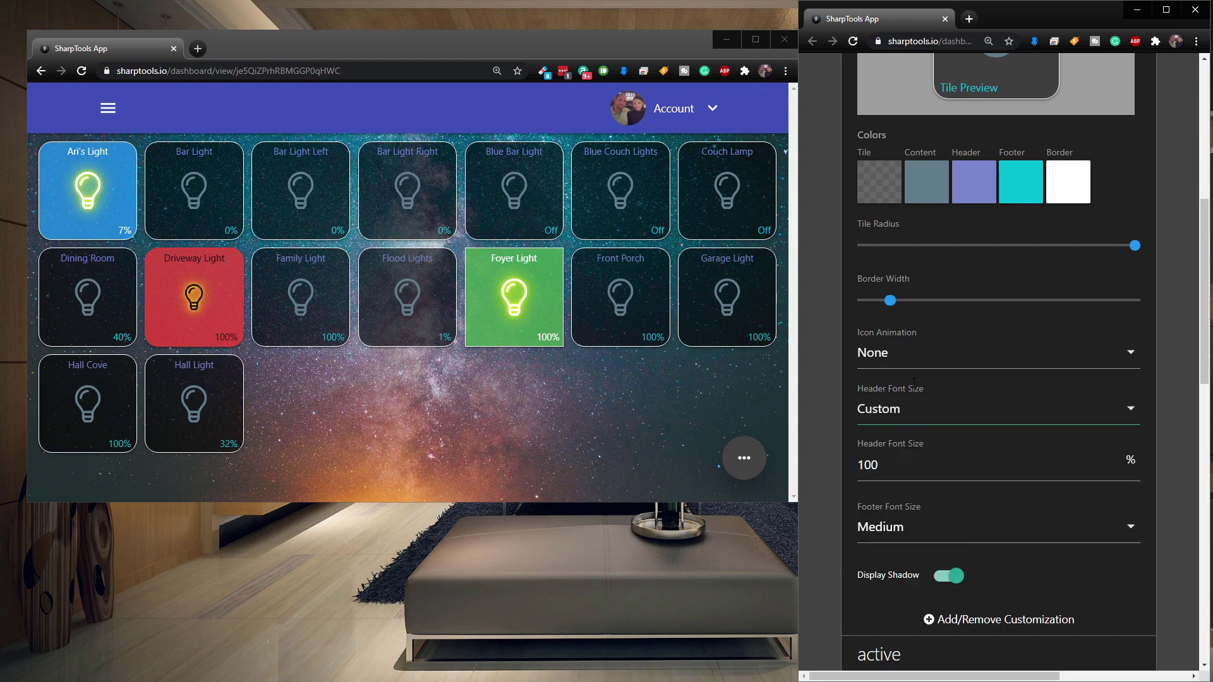
{"action": "left_click", "coordinate": [894, 466]}
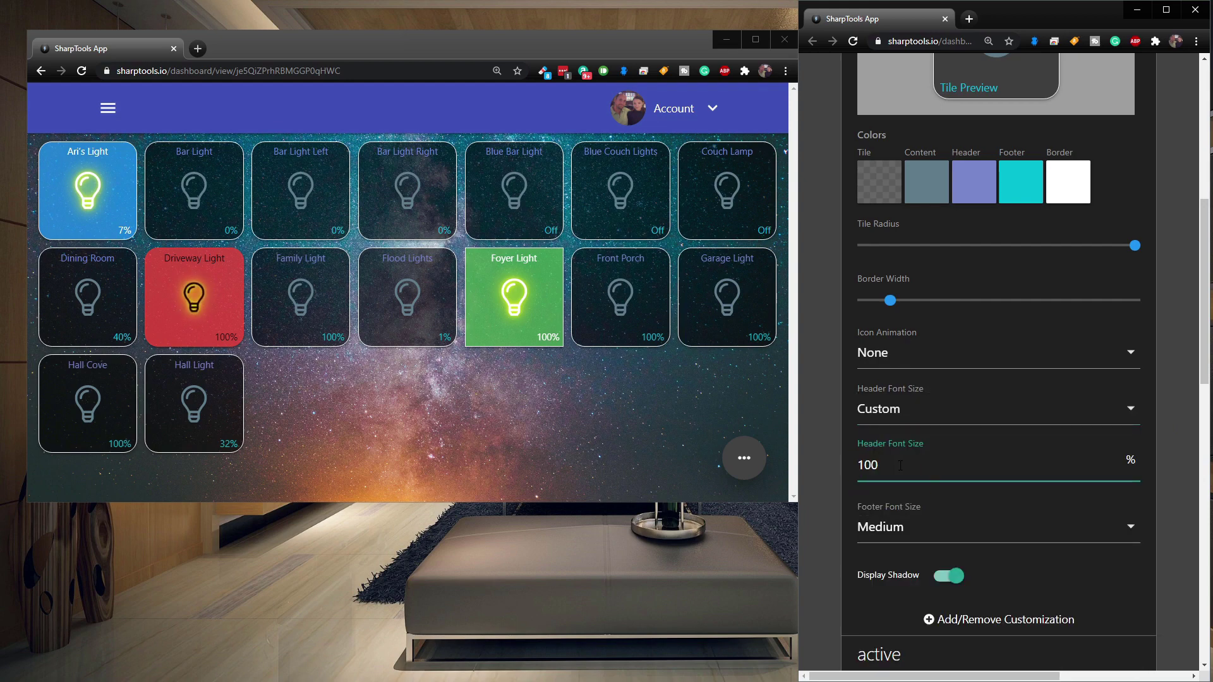
{"action": "left_click_drag", "start_coordinate": [899, 466], "coordinate": [850, 484]}
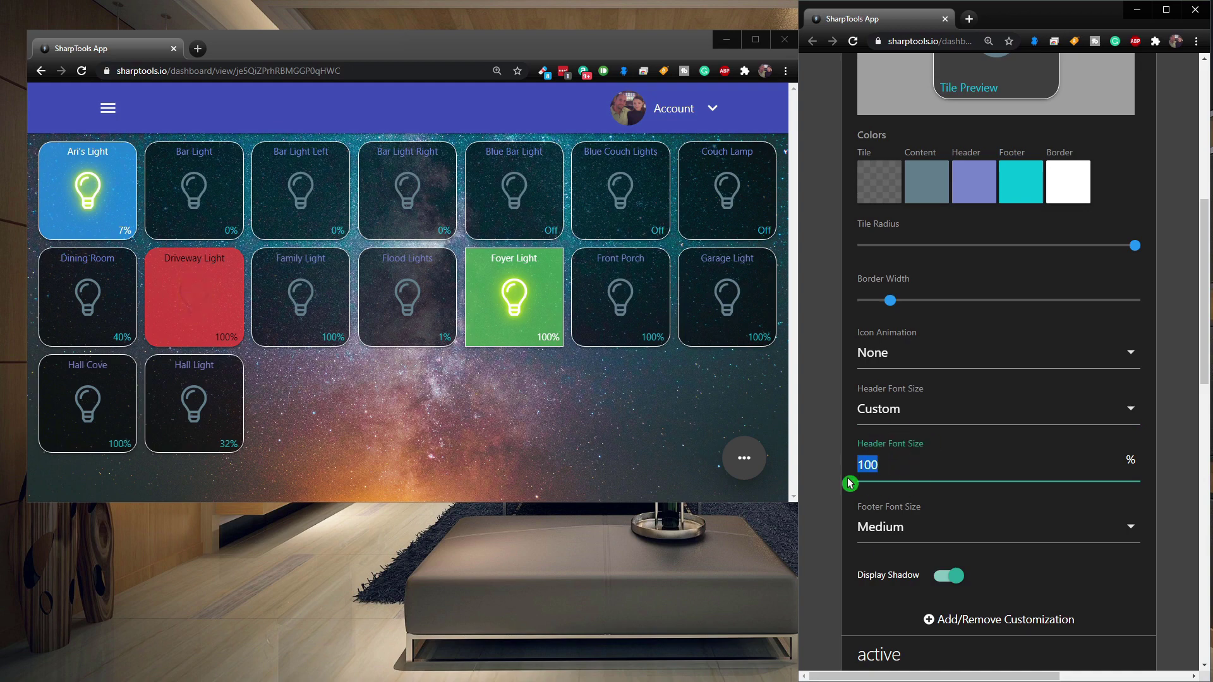
{"action": "left_click", "coordinate": [850, 503]}
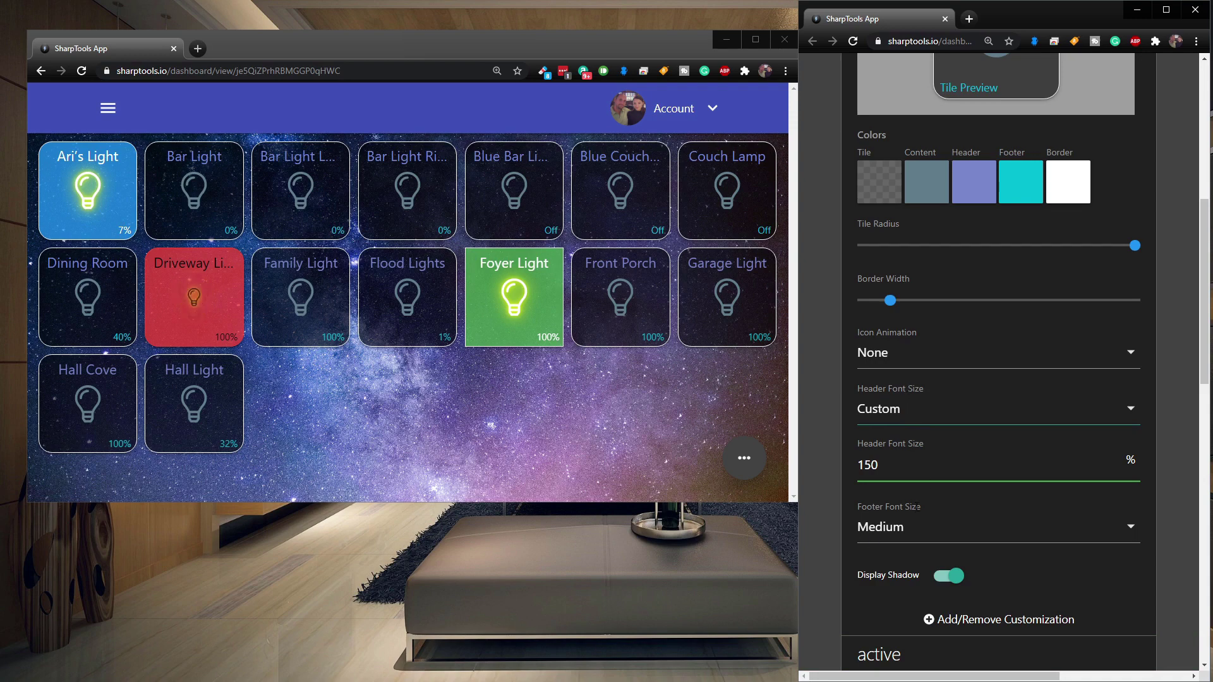
Reduce the default style's custom header font size and save the theme, and stretch the dashboard window to full height
{"action": "left_click_drag", "start_coordinate": [886, 470], "coordinate": [839, 466]}
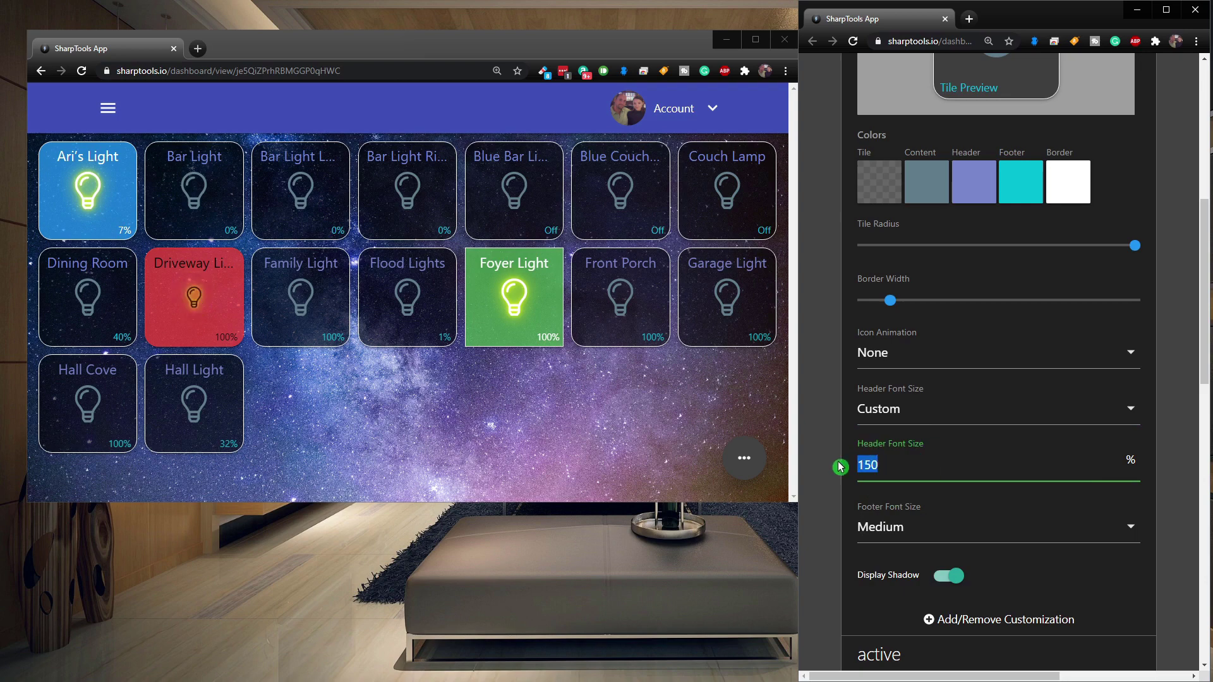
{"action": "scroll", "coordinate": [940, 434], "scroll_direction": "down", "scroll_amount": 10}
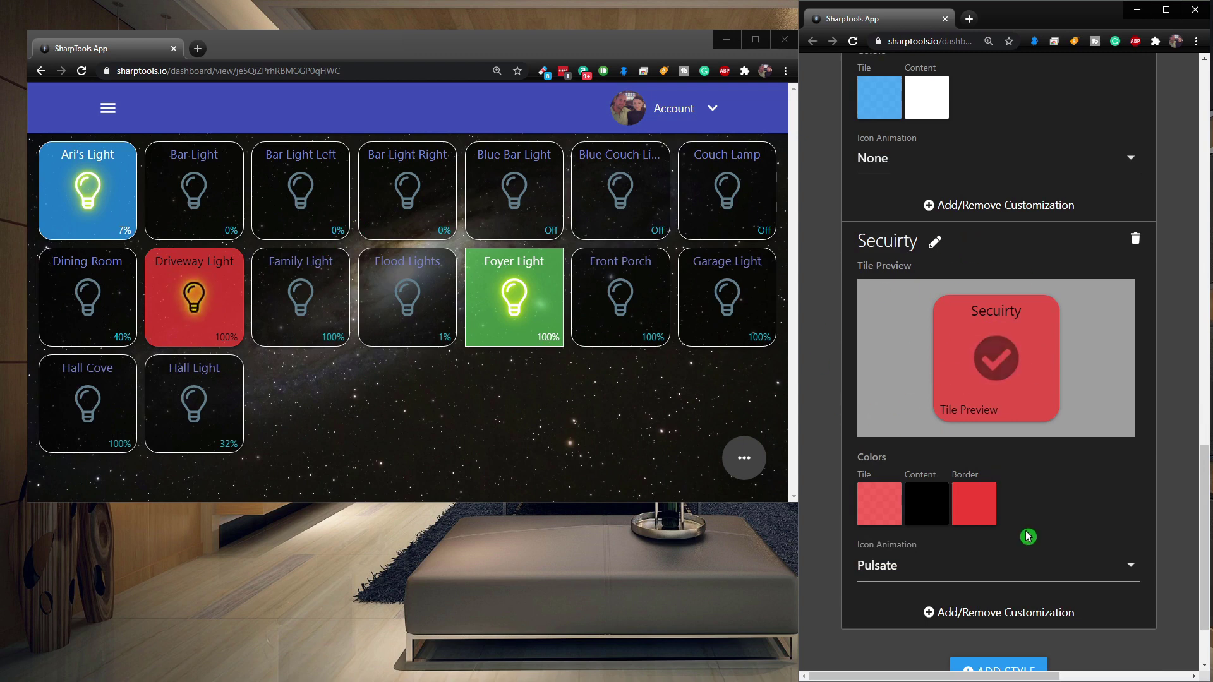
{"action": "scroll", "coordinate": [1028, 537], "scroll_direction": "down", "scroll_amount": 2}
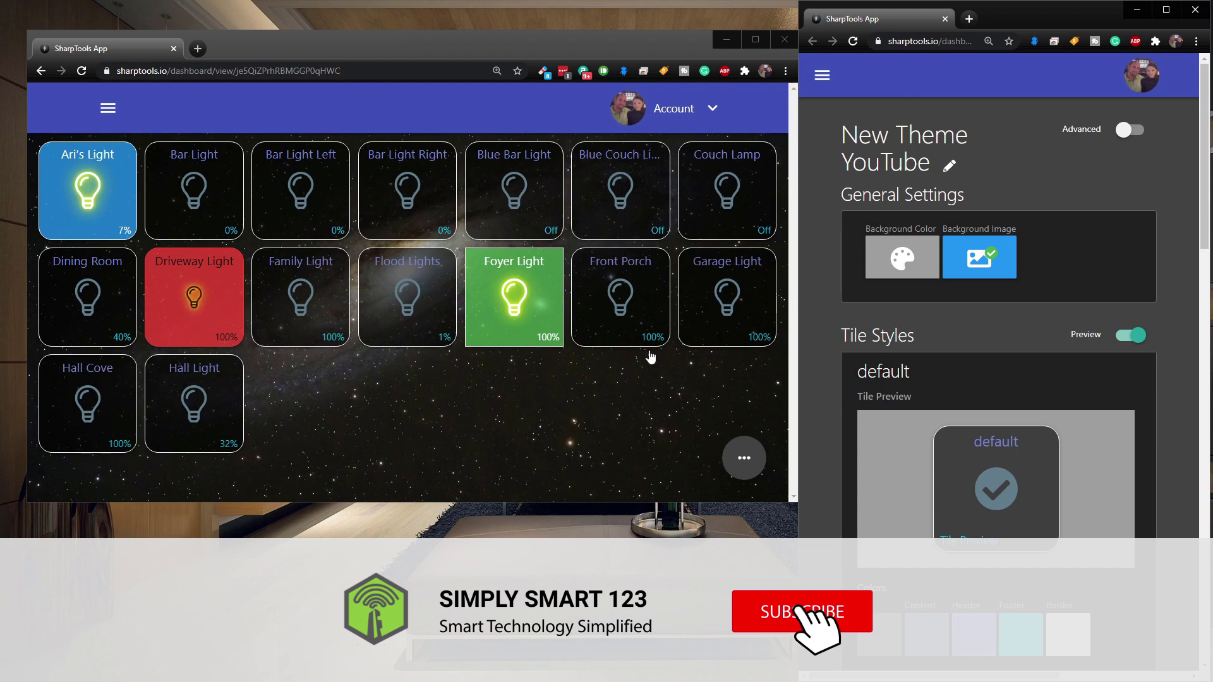
{"action": "double_click", "coordinate": [447, 501]}
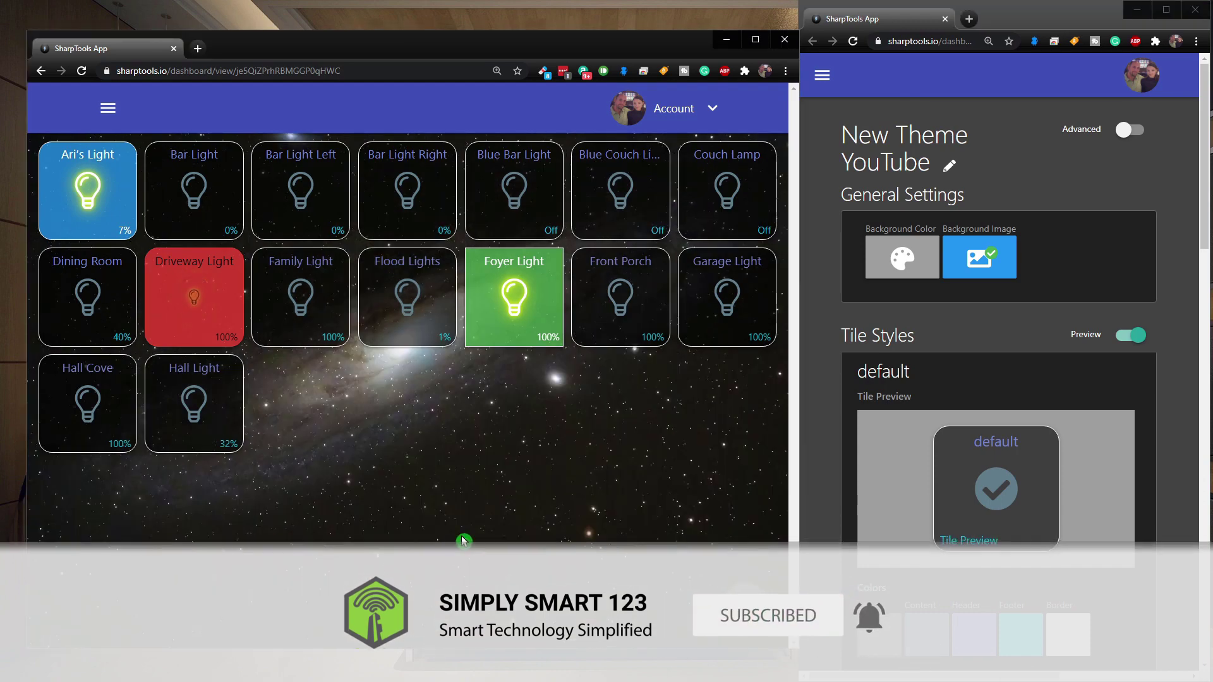